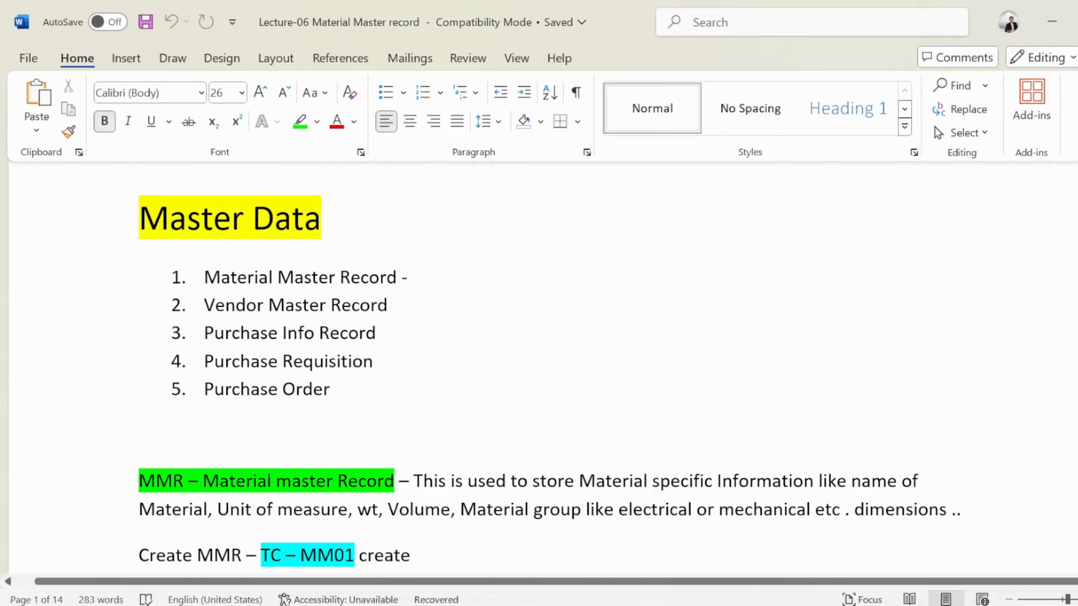
# - Scroll through the Material Master Record lecture notes to review the MMR creation steps and materials list
pyautogui.scroll(-3, 539, 369)
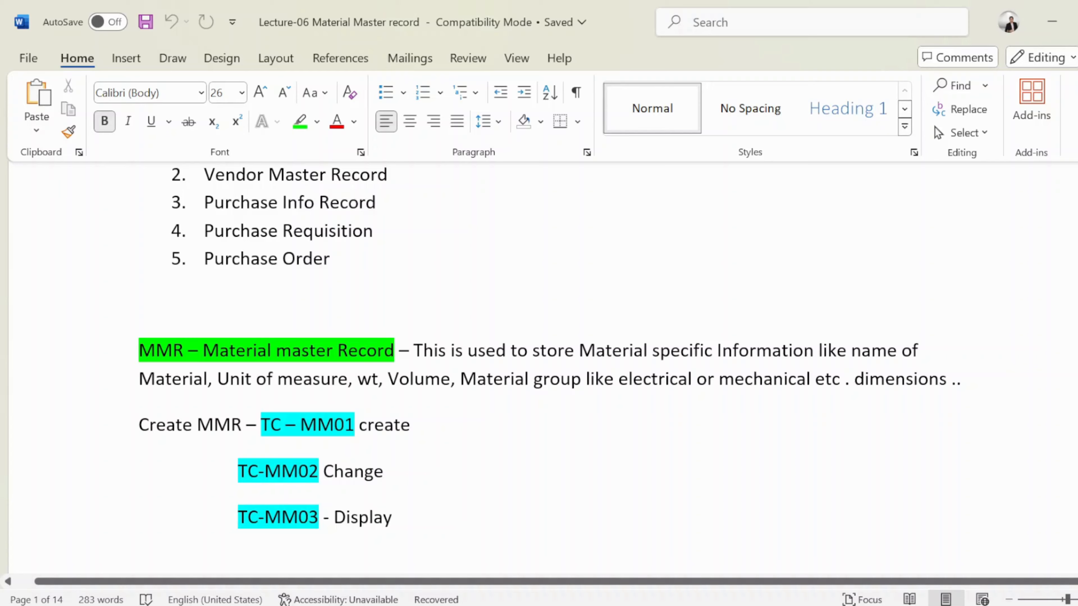
pyautogui.scroll(-8, 539, 369)
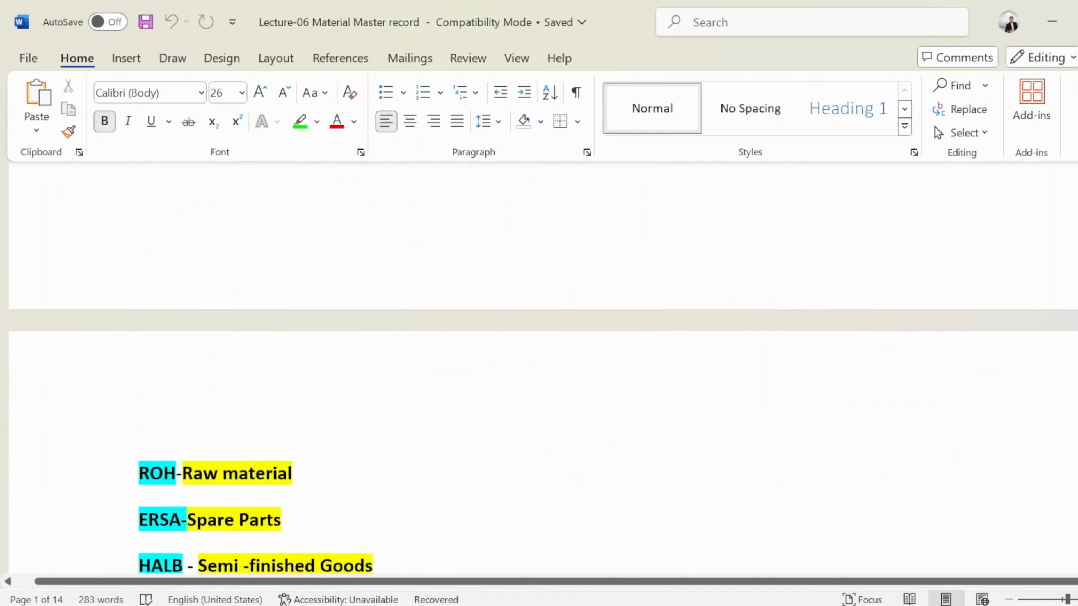
pyautogui.scroll(-10, 539, 369)
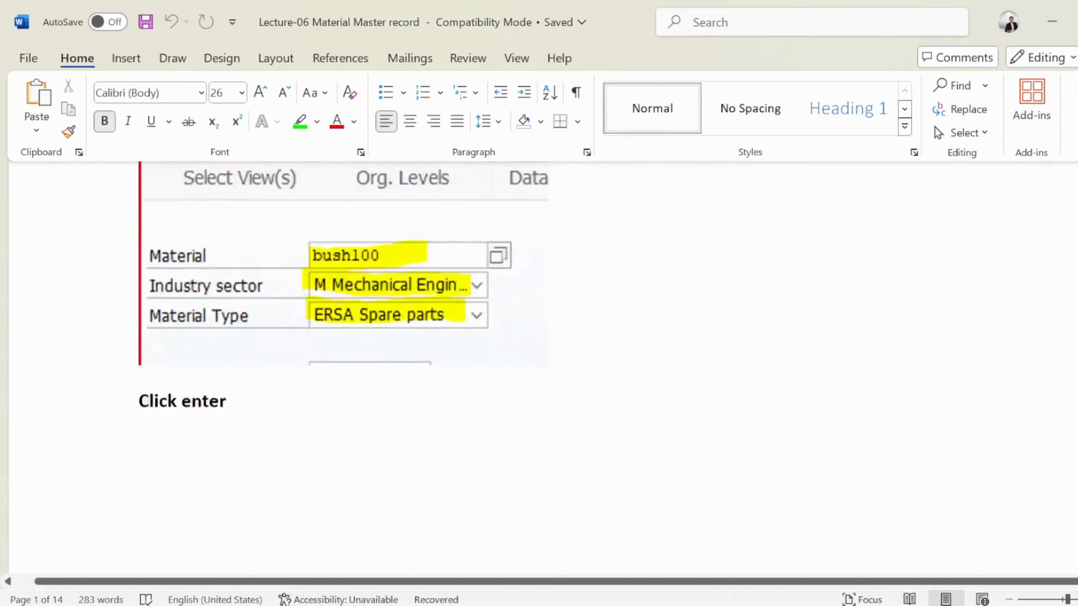
pyautogui.scroll(-10, 539, 369)
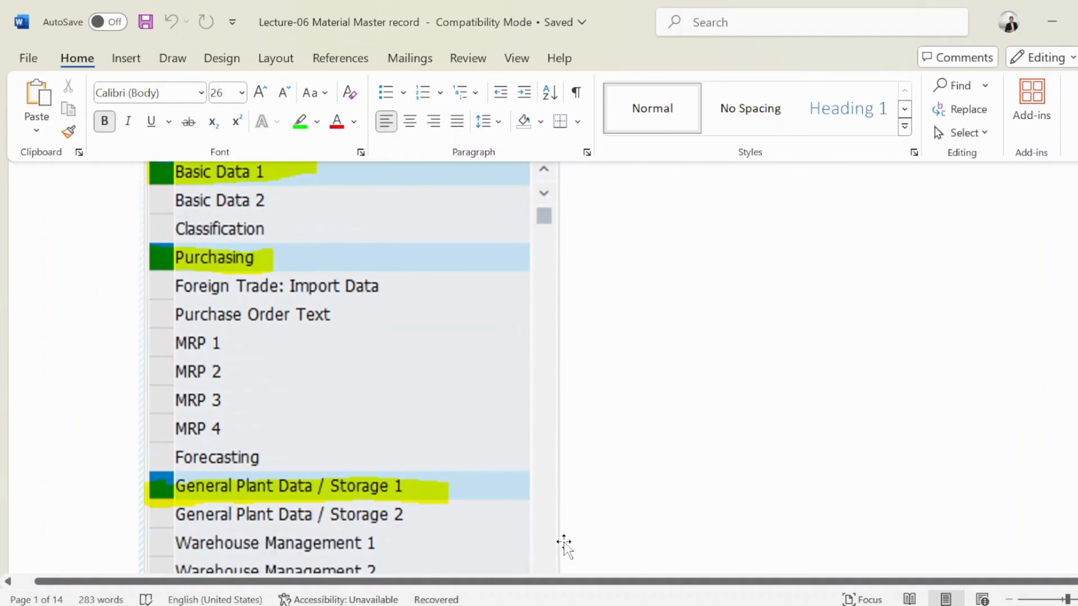
pyautogui.scroll(-10, 539, 369)
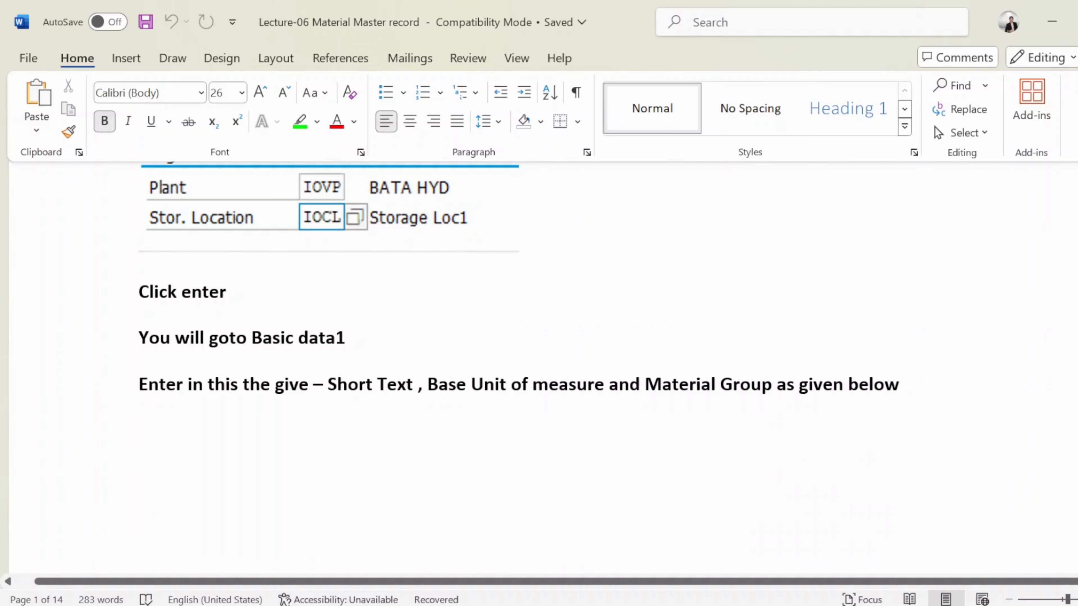
pyautogui.scroll(-10, 484, 512)
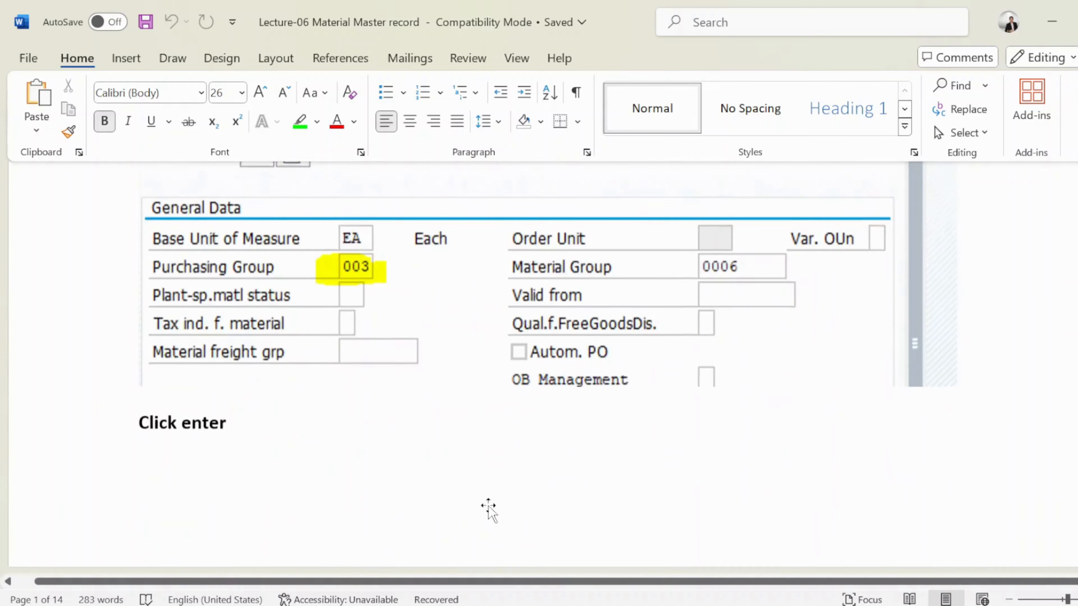
pyautogui.scroll(-10, 484, 512)
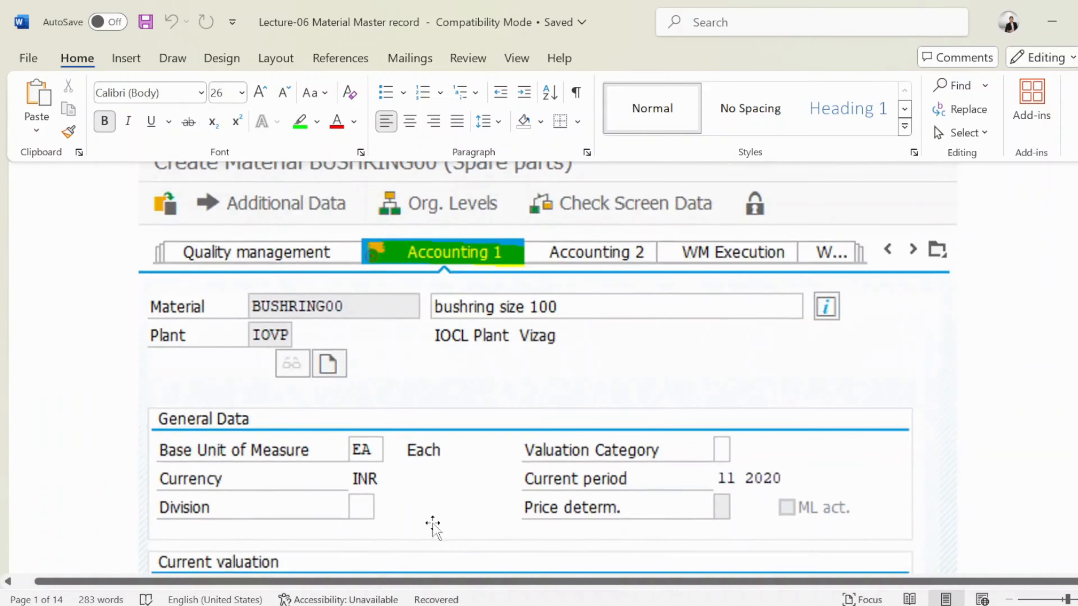
pyautogui.scroll(-15, 439, 505)
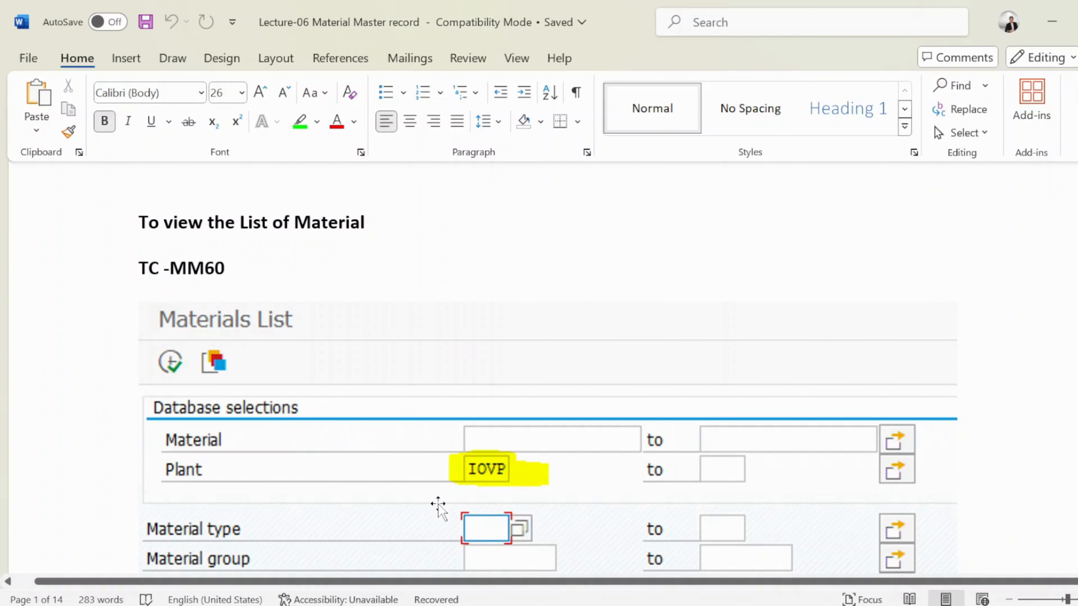
pyautogui.scroll(-15, 430, 493)
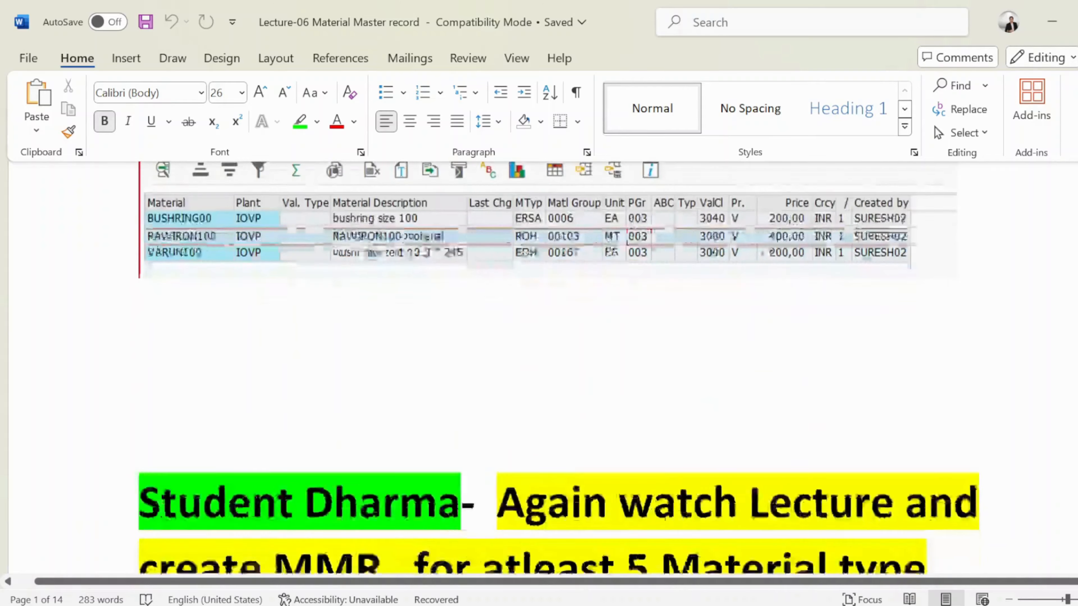
pyautogui.scroll(5, 430, 492)
pyautogui.scroll(15, 429, 488)
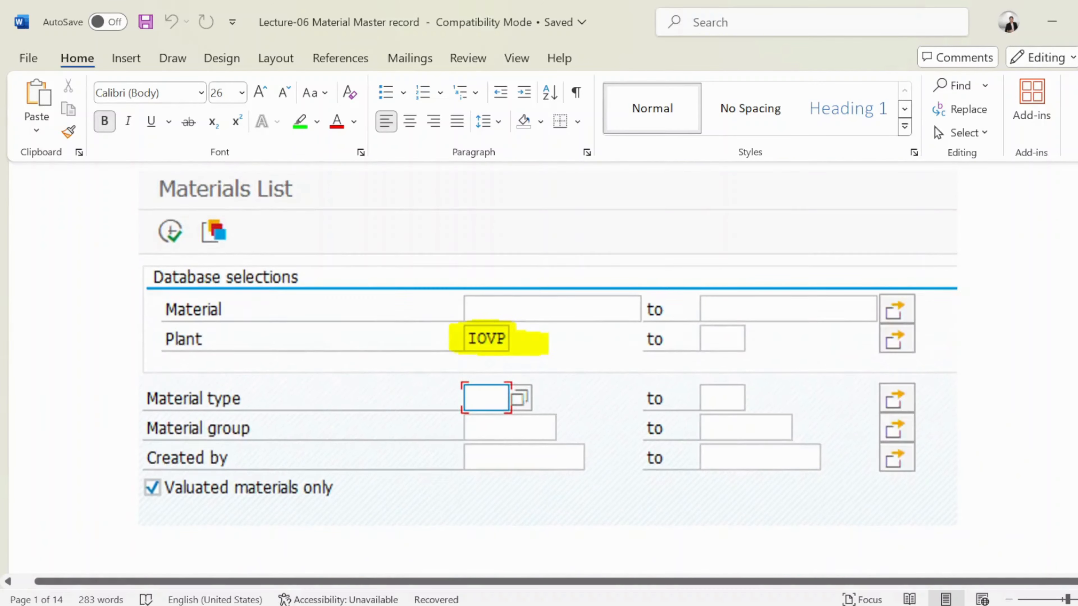
pyautogui.scroll(15, 433, 491)
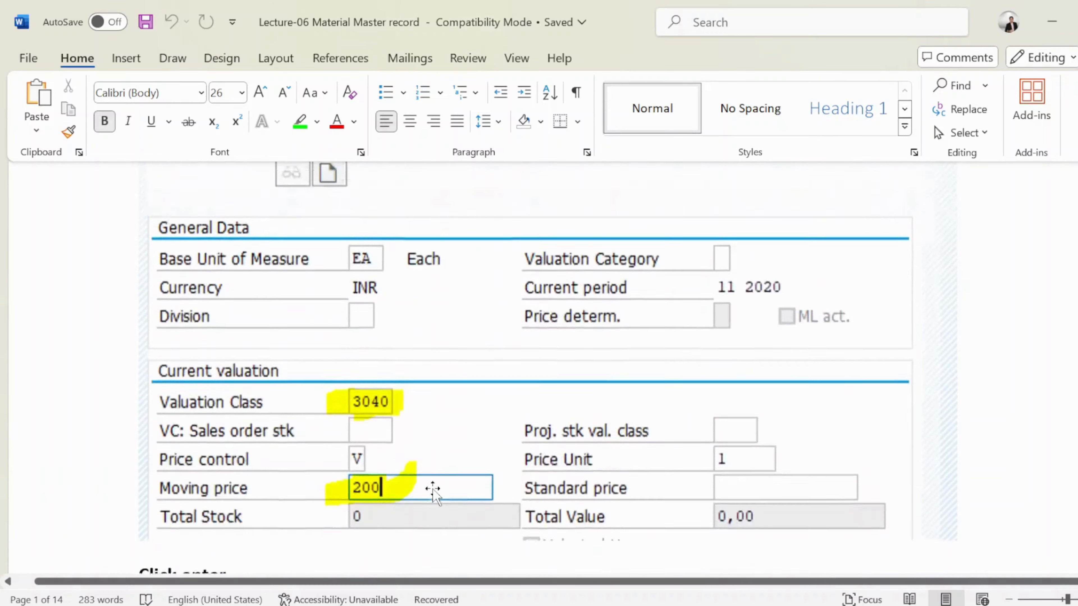
pyautogui.scroll(15, 433, 492)
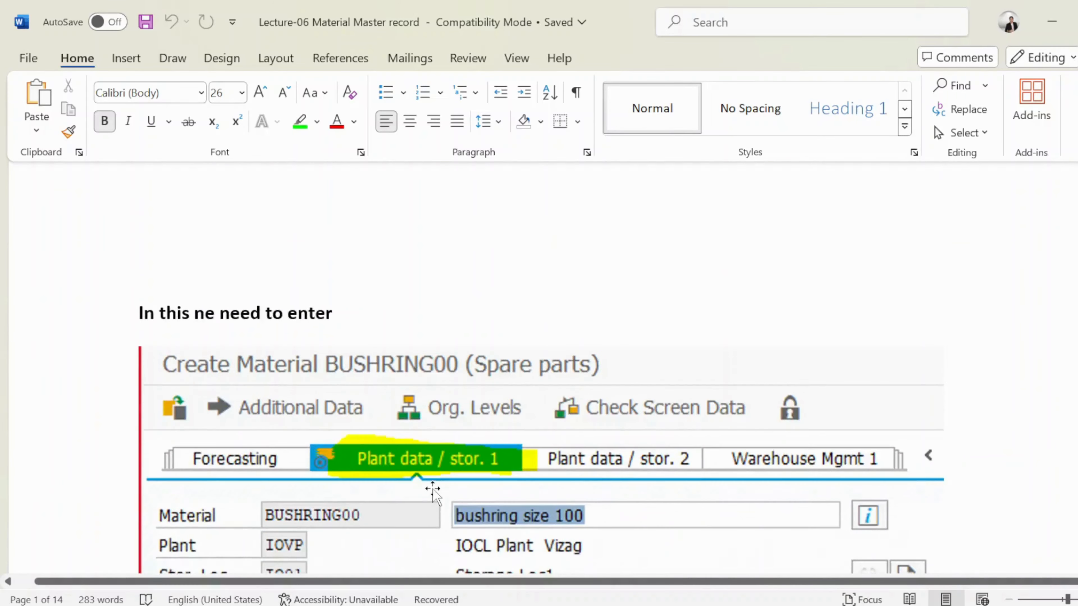
pyautogui.scroll(15, 433, 493)
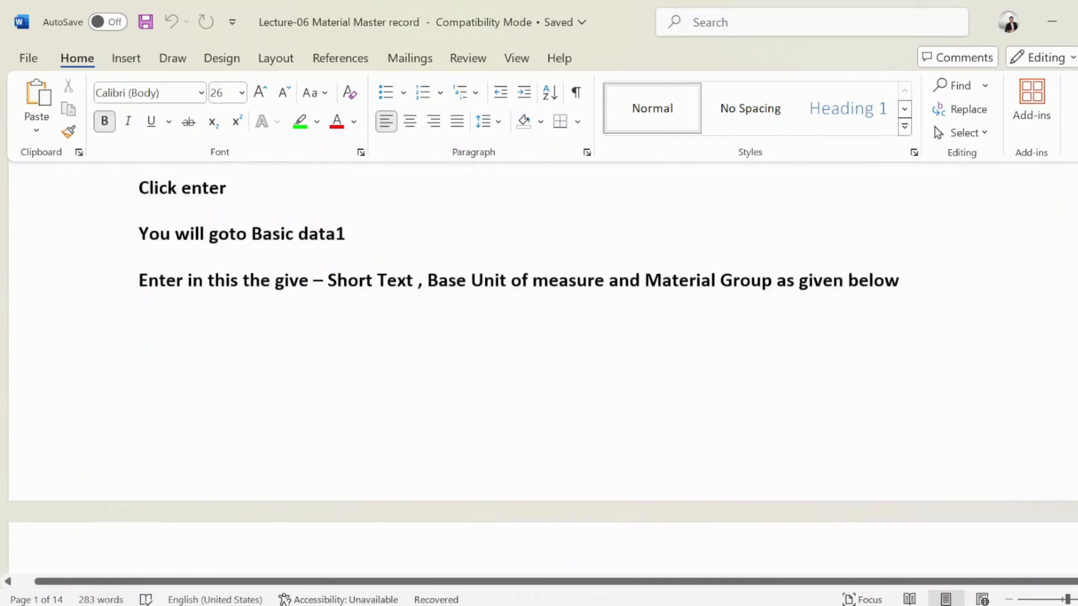
# - Switch from the desktop to the VMR & PIR lecture document
pyautogui.press('super+d')
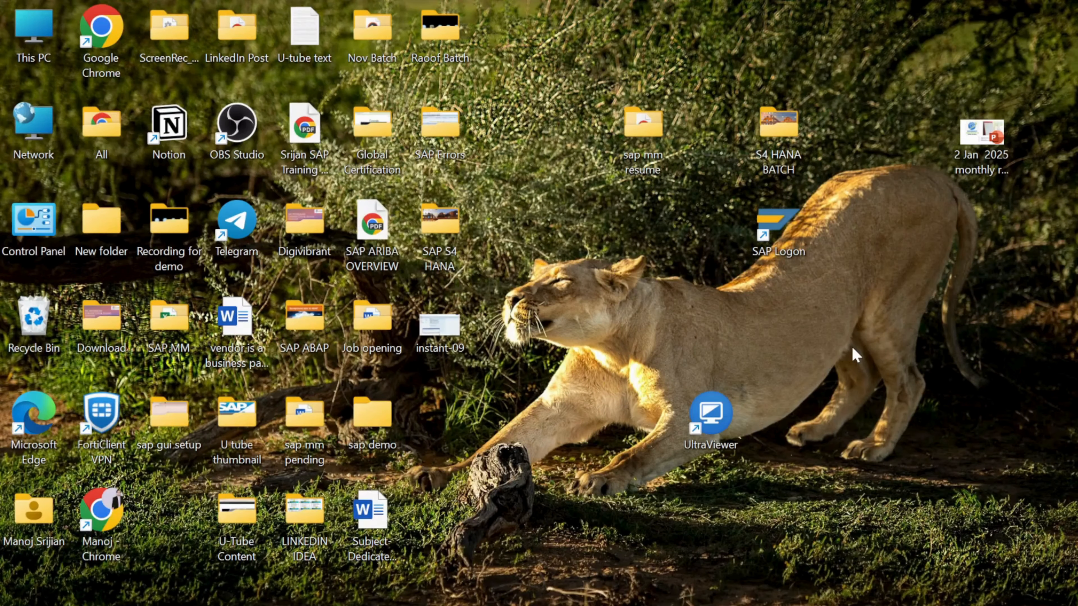
pyautogui.press('super+Tab')
pyautogui.press('Right')
pyautogui.press('Right')
pyautogui.press('Return')
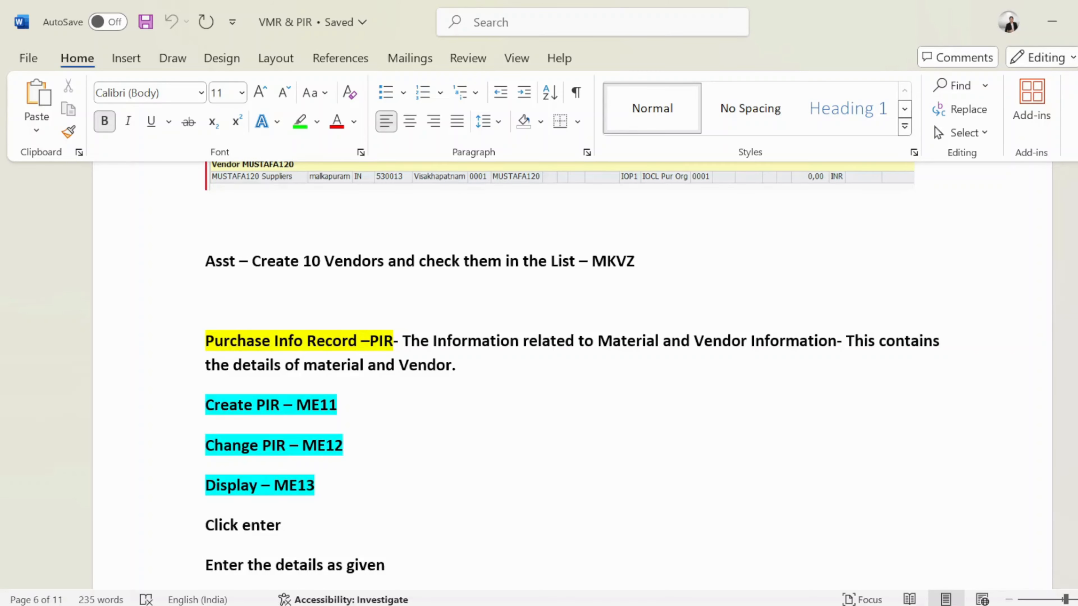
# - Read the Purchase Info Record section, selecting the ME11, ME12 and ME13 transaction codes
pyautogui.scroll(-2, 572, 367)
pyautogui.moveTo(336, 361); pyautogui.dragTo(205, 361)
pyautogui.click(310, 363)
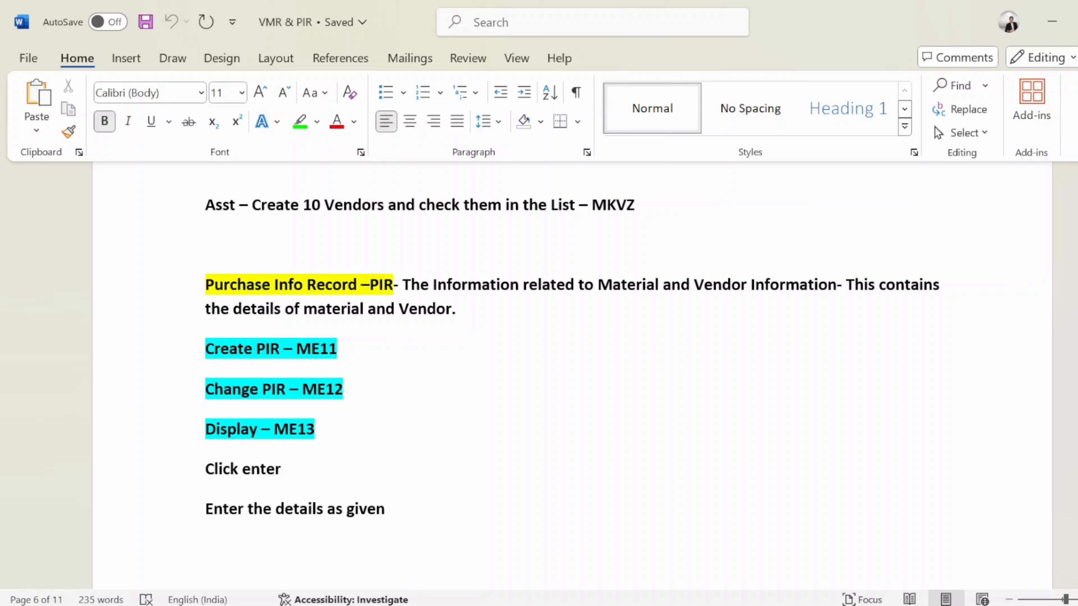
pyautogui.moveTo(343, 395); pyautogui.dragTo(300, 398)
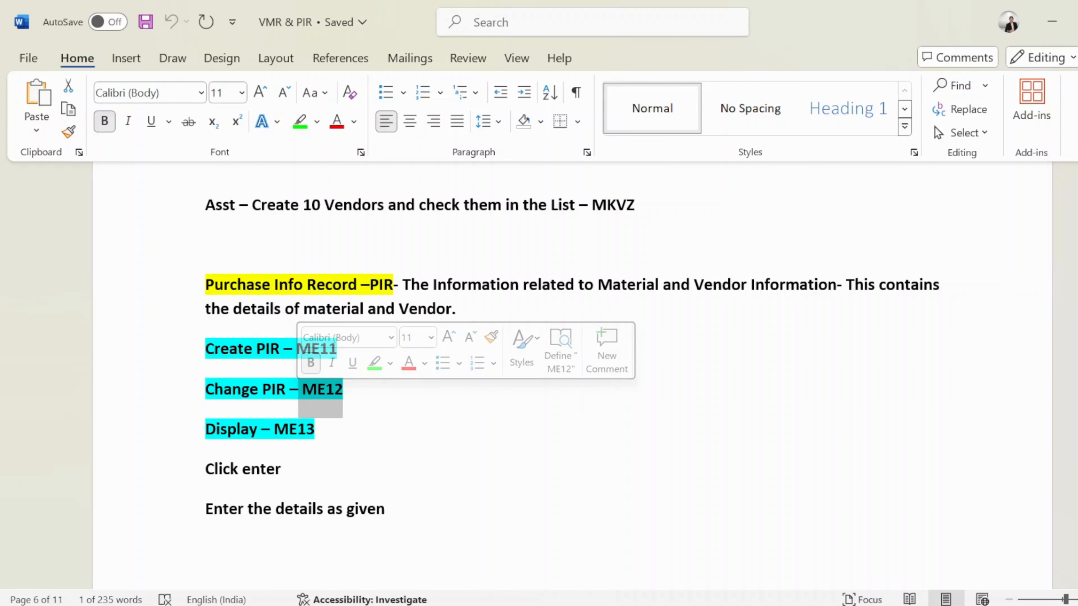
pyautogui.click(316, 430)
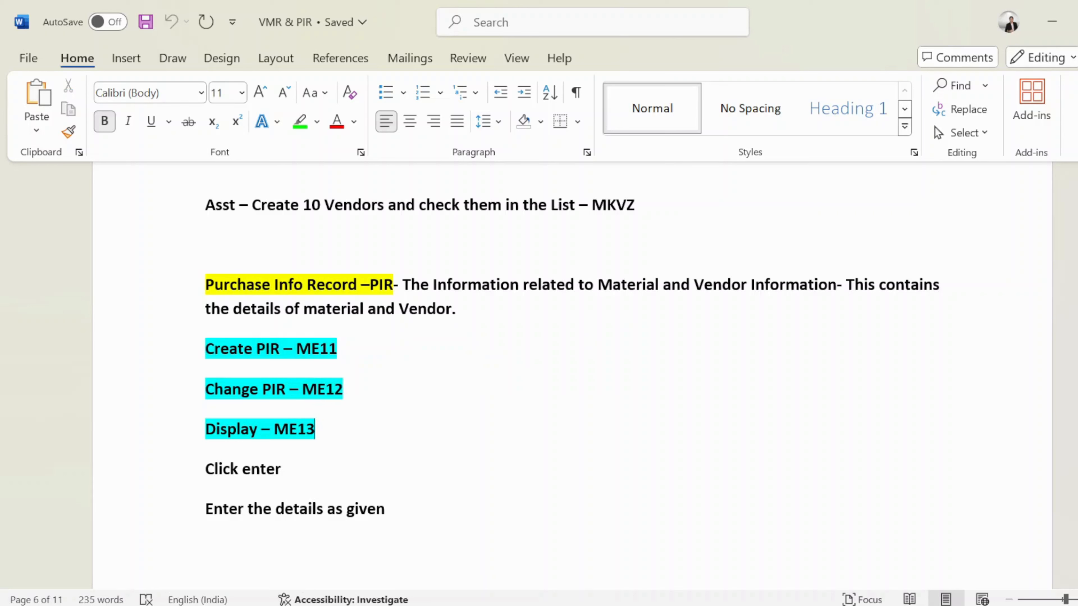
pyautogui.moveTo(315, 431); pyautogui.dragTo(270, 431)
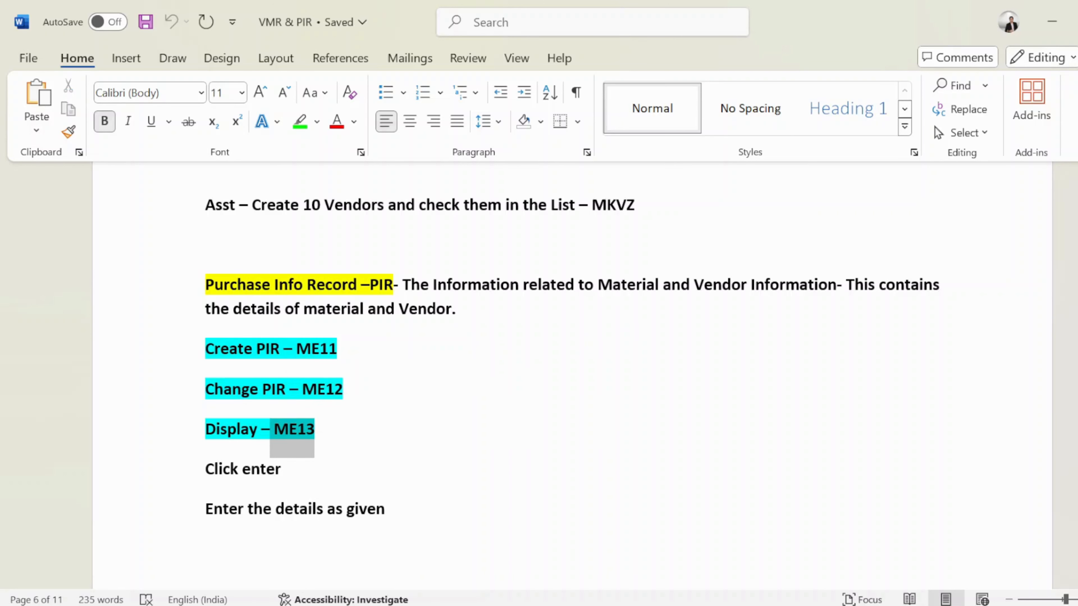
pyautogui.click(307, 441)
pyautogui.moveTo(297, 351); pyautogui.dragTo(346, 444)
pyautogui.click(346, 445)
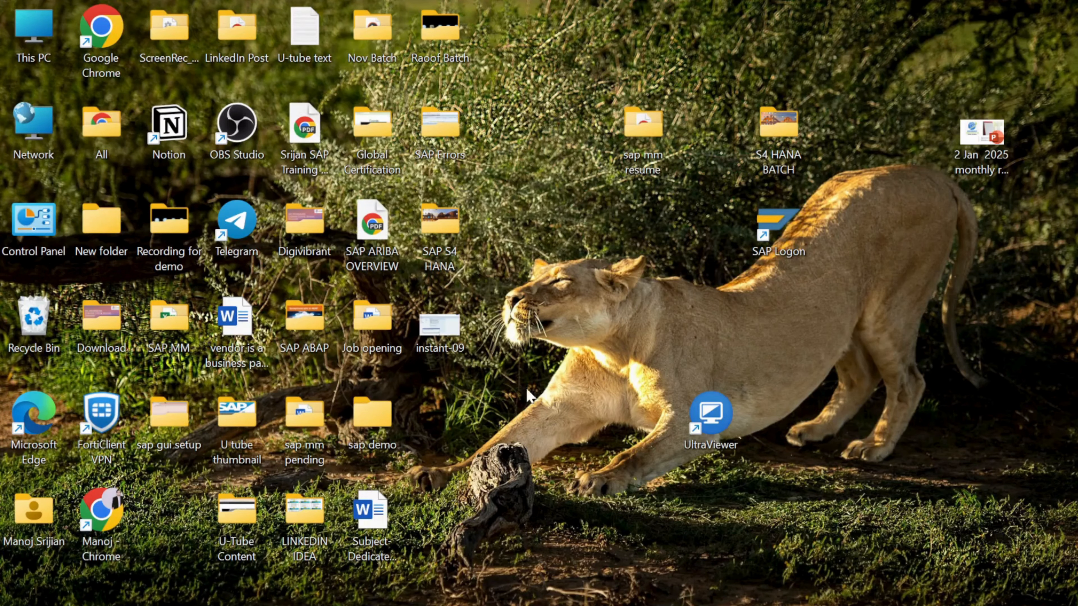
# - Open SAP Logon, maximize it and connect to the S/4 HANA 2023 - INSTANCE-26 system
pyautogui.doubleClick(788, 224)
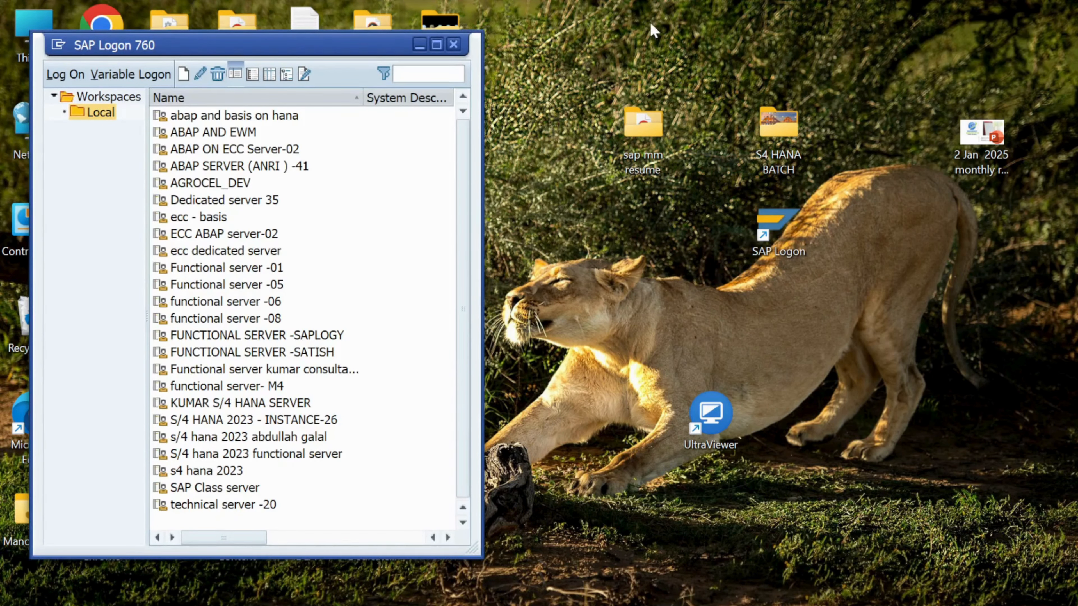
pyautogui.click(437, 45)
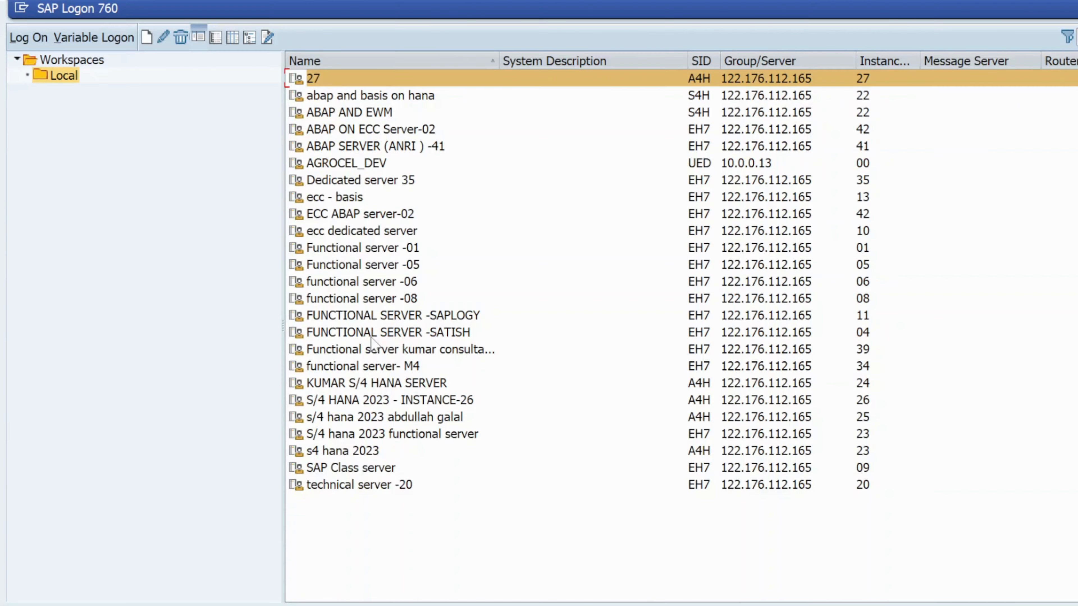
pyautogui.doubleClick(430, 401)
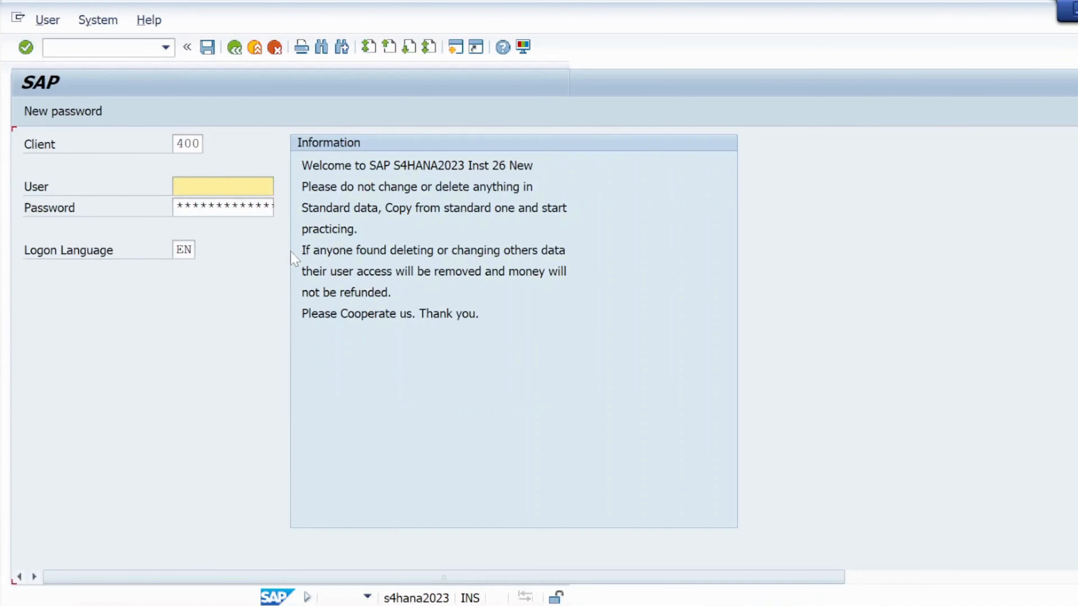
pyautogui.click(205, 182)
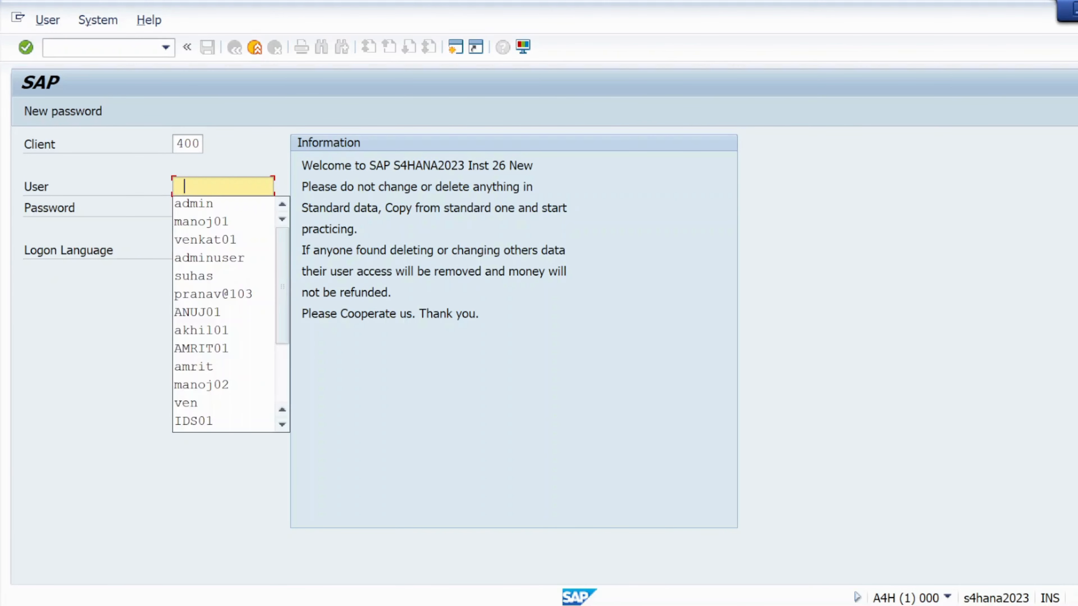
# - Log on to client 400 with the admin user and the account password
pyautogui.click(198, 207)
pyautogui.press('Tab')
pyautogui.write('***')
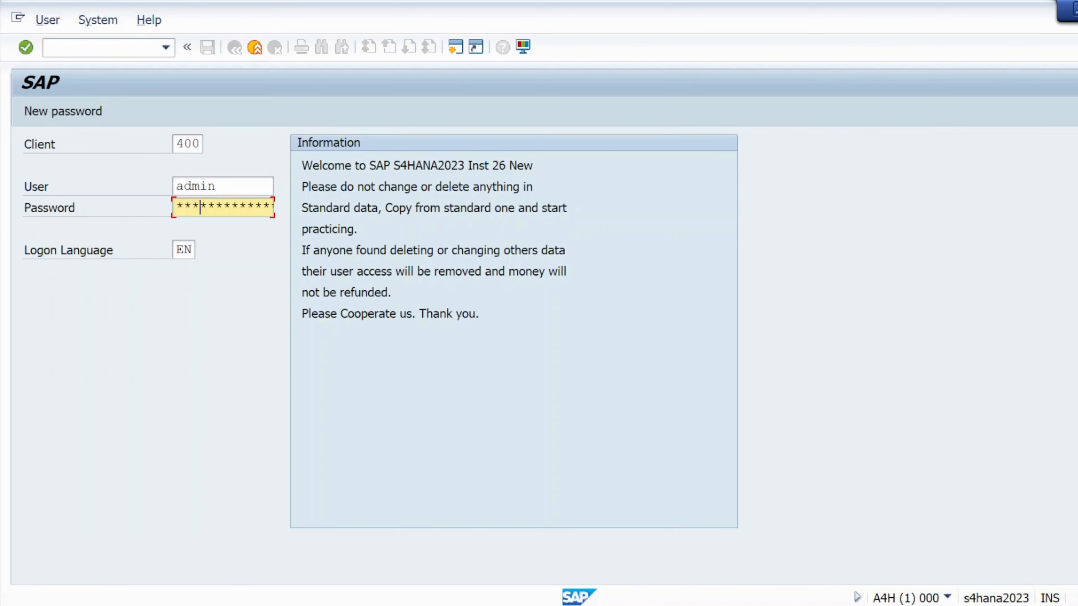
pyautogui.write('***')
pyautogui.press('Return')
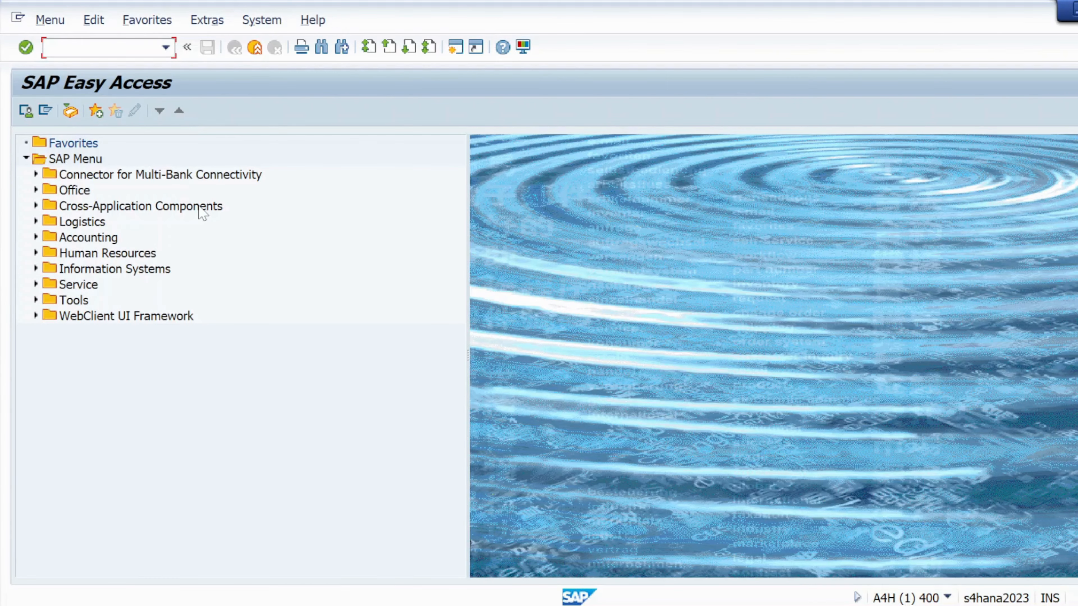
# - Run transaction ME11 to open the Create Info Record initial screen
pyautogui.write('me11')
pyautogui.press('Return')
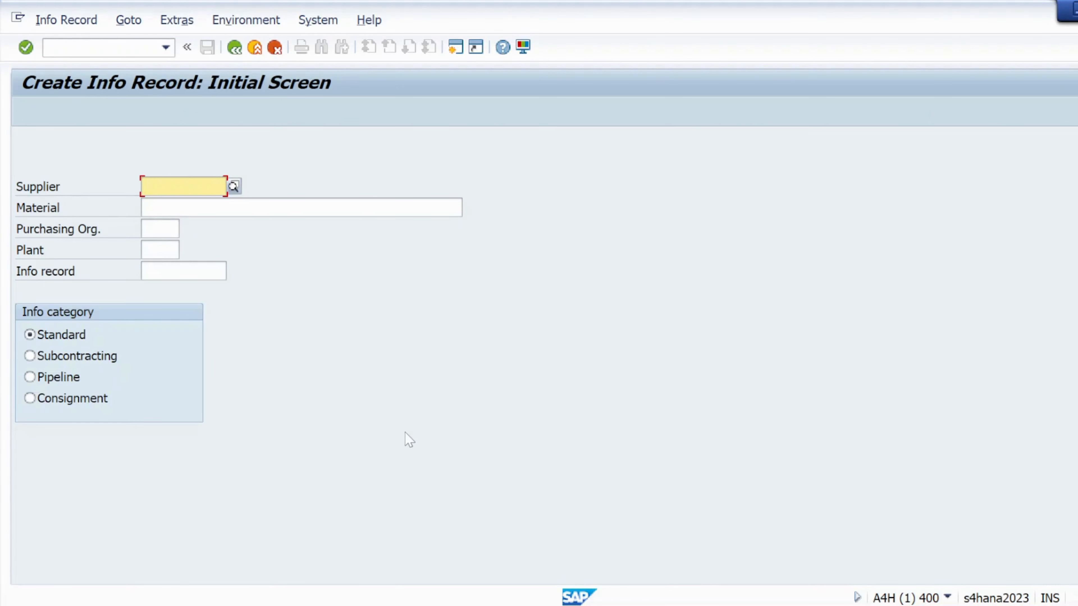
# - Open Notepad through the system search and maximize its window
pyautogui.press('super')
pyautogui.write('no')
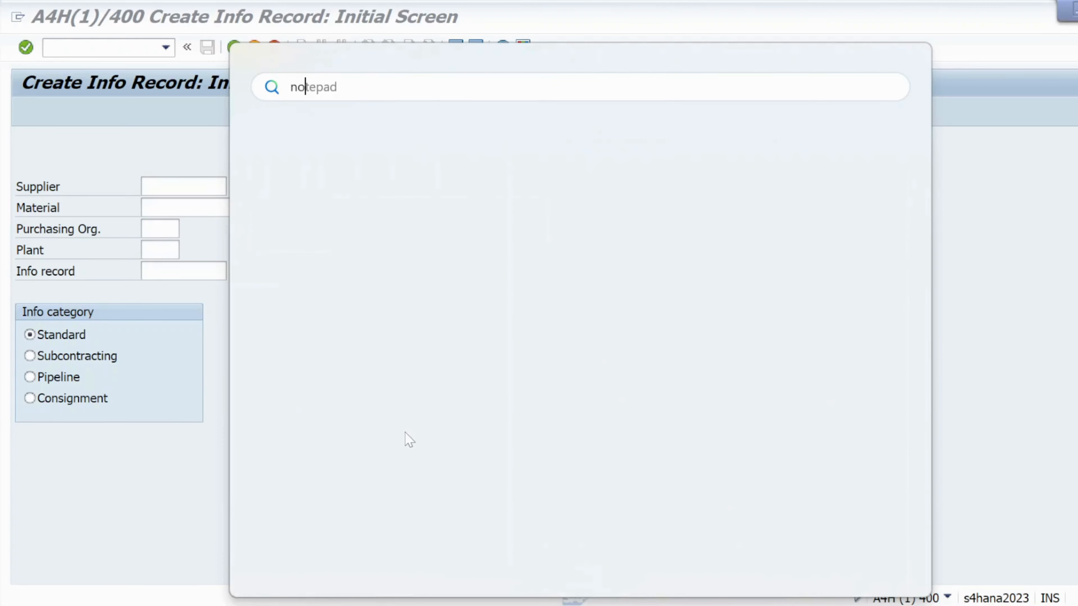
pyautogui.write('te')
pyautogui.click(364, 240)
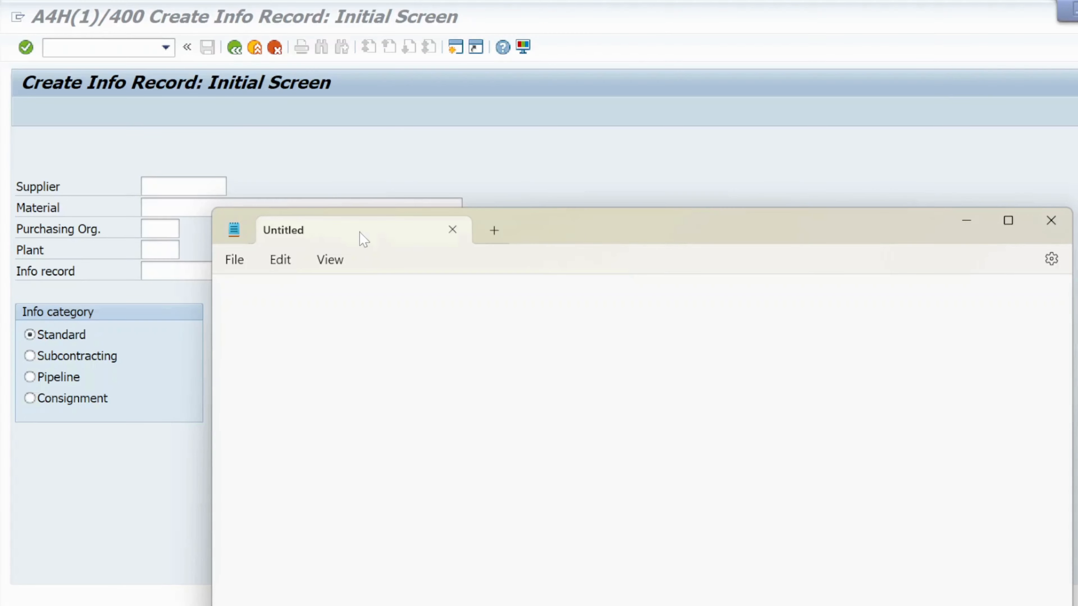
pyautogui.click(1008, 221)
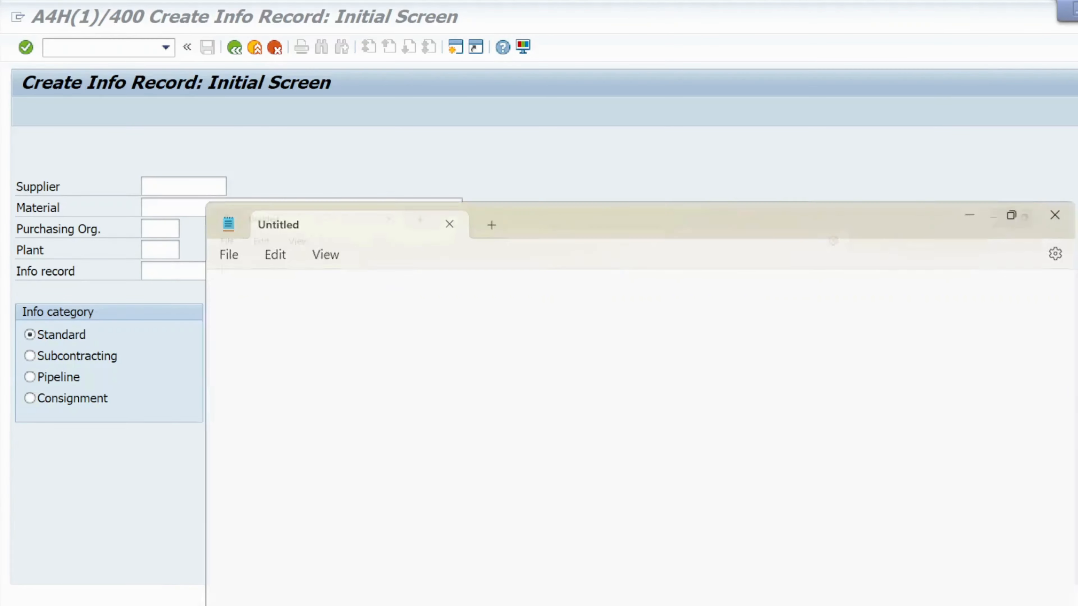
# - Write the note line "To create PIR ------ME11" and start a new line
pyautogui.write('t')
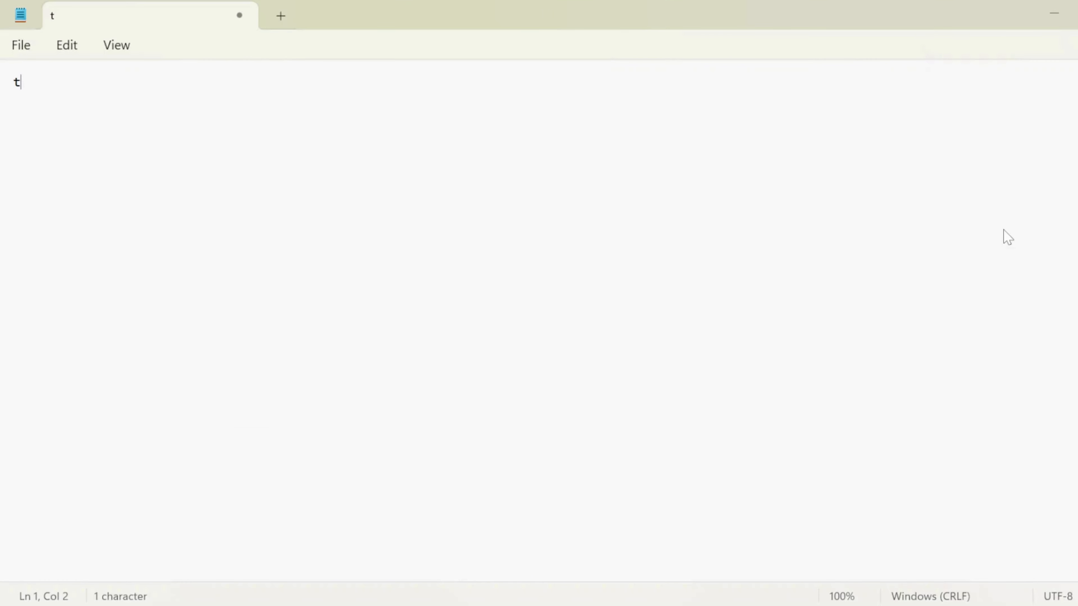
pyautogui.press('BackSpace')
pyautogui.press('capslock')
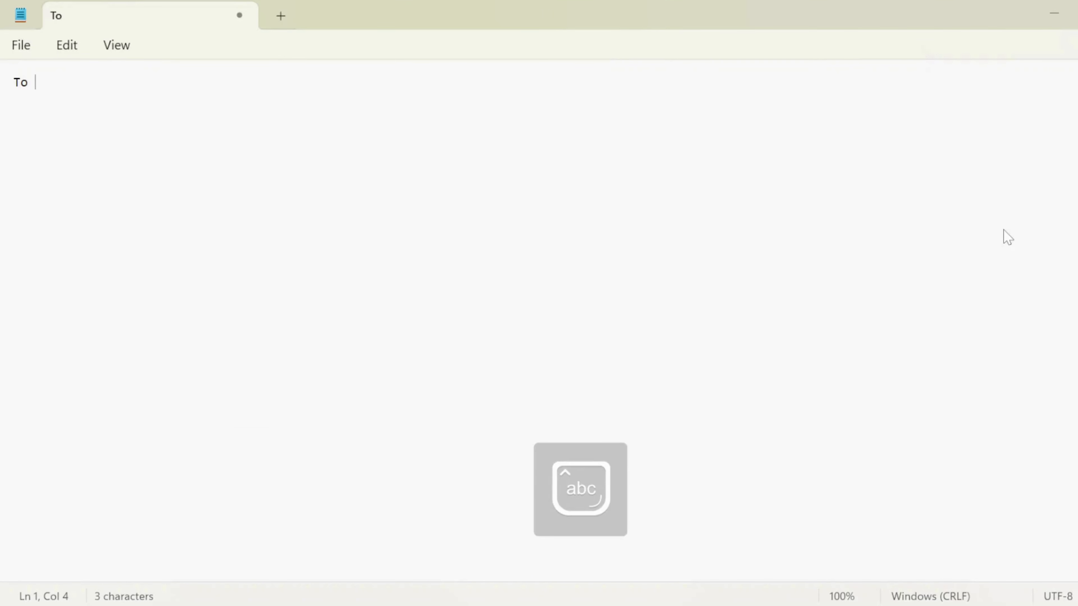
pyautogui.write('rc')
pyautogui.press('BackSpace')
pyautogui.press('BackSpace')
pyautogui.write('create')
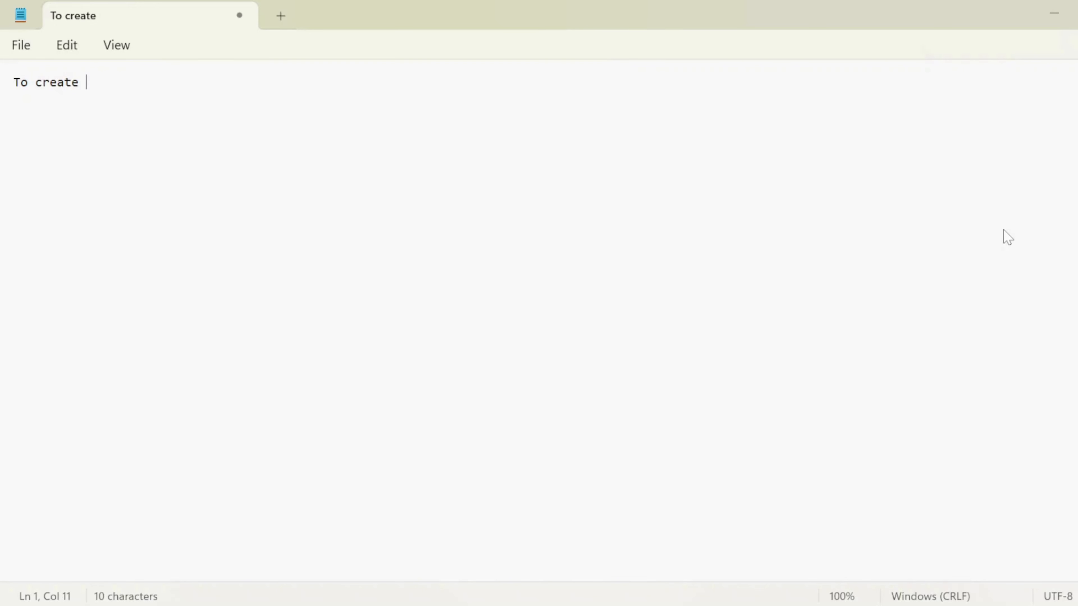
pyautogui.press('capslock')
pyautogui.write('PIR ')
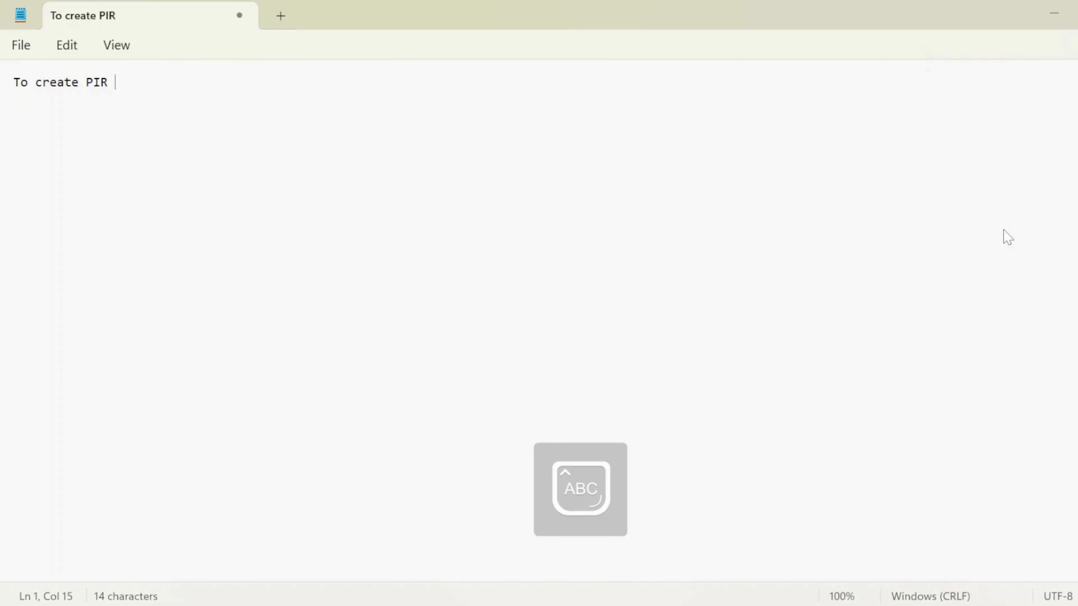
pyautogui.write('------')
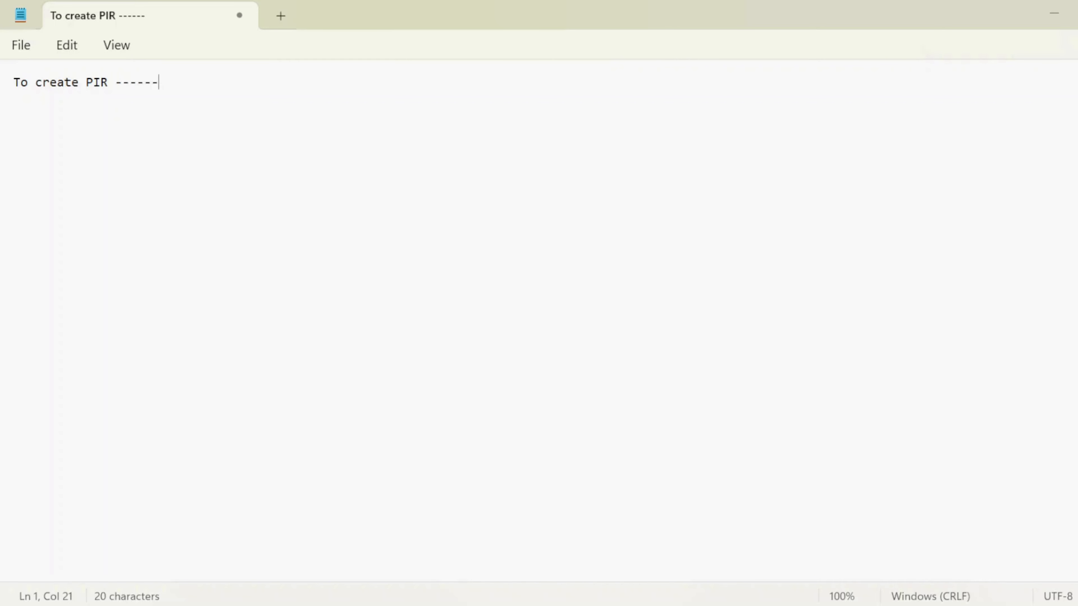
pyautogui.write('ME11')
pyautogui.press('Return')
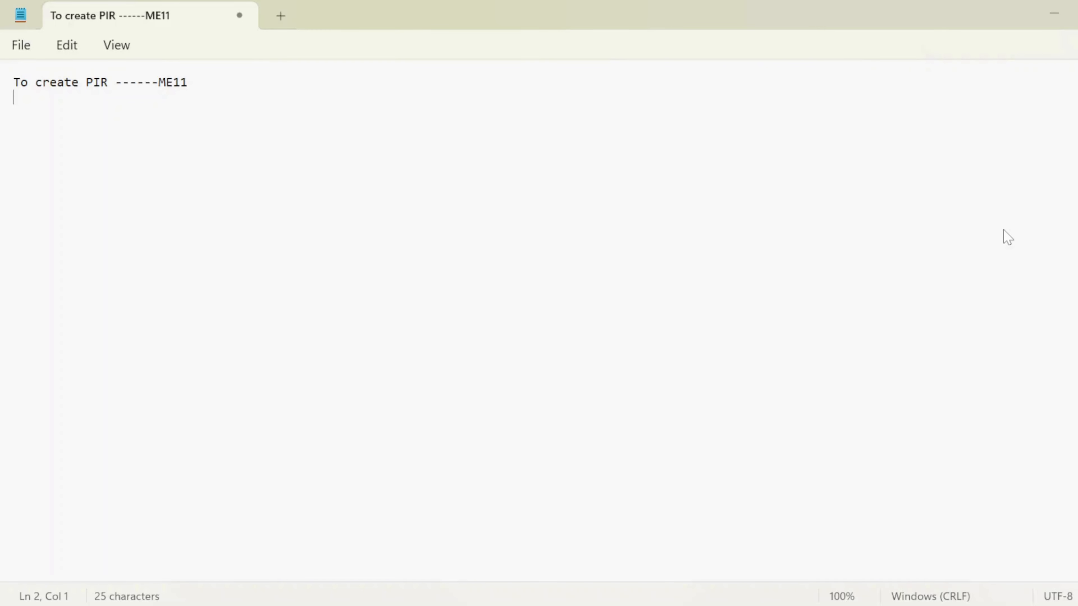
# - Write a second note line beginning "To change PIR---M"
pyautogui.write('T')
pyautogui.press('capslock')
pyautogui.write('o')
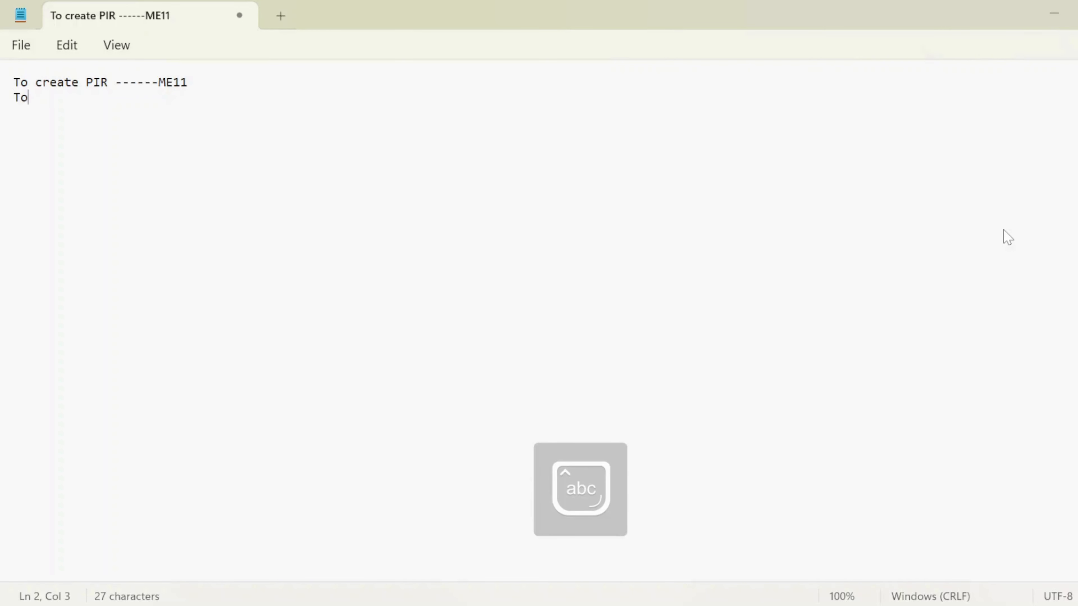
pyautogui.write(' change')
pyautogui.press('capslock')
pyautogui.write('POR')
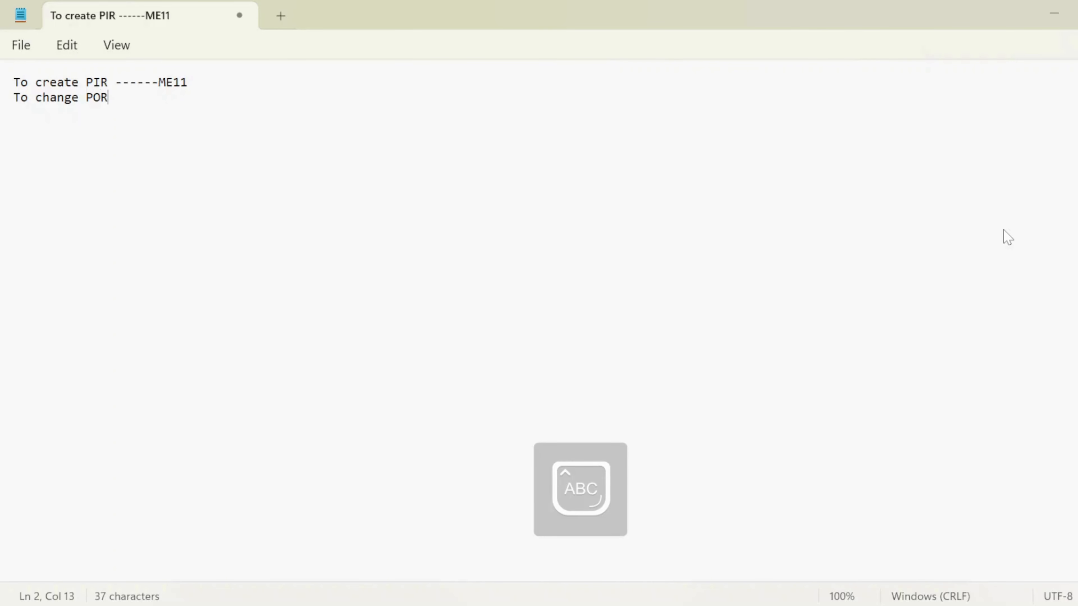
pyautogui.press('BackSpace')
pyautogui.press('BackSpace')
pyautogui.write('IR---M')
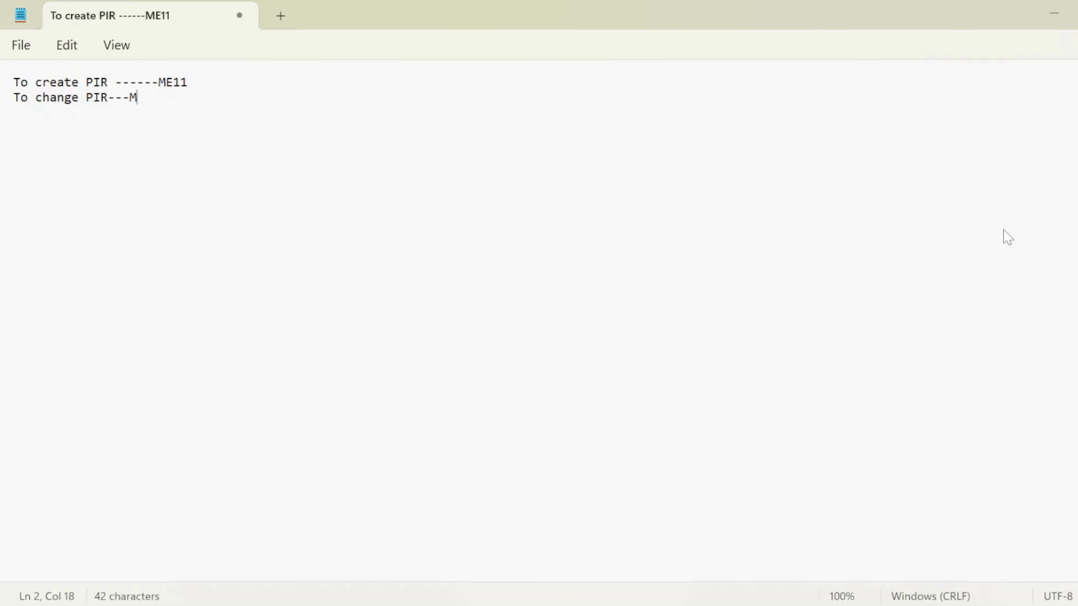
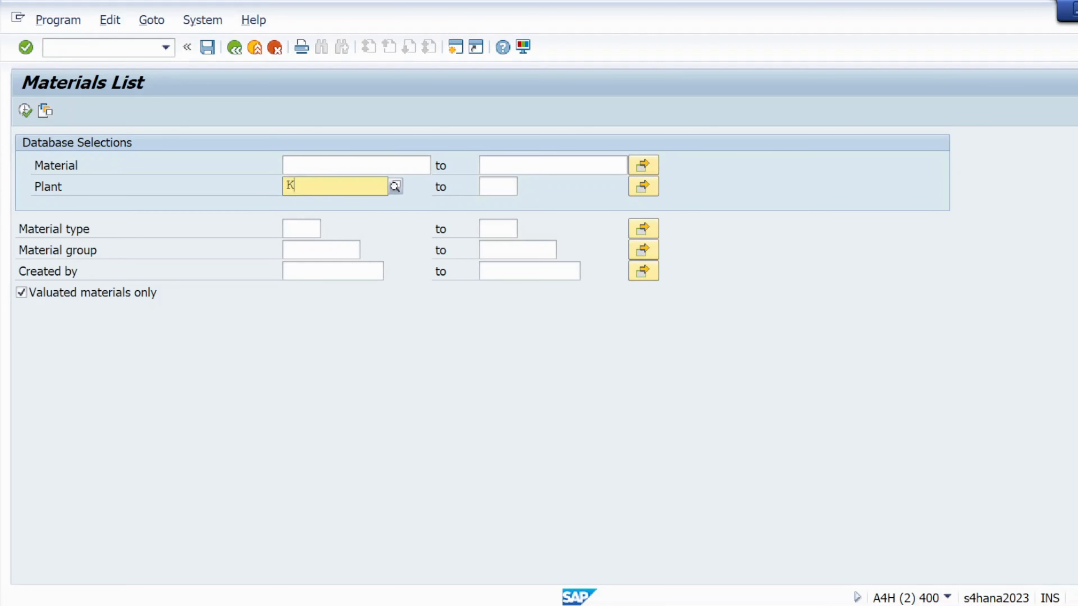
# - Run the materials list for plant KL01
pyautogui.press('Return')
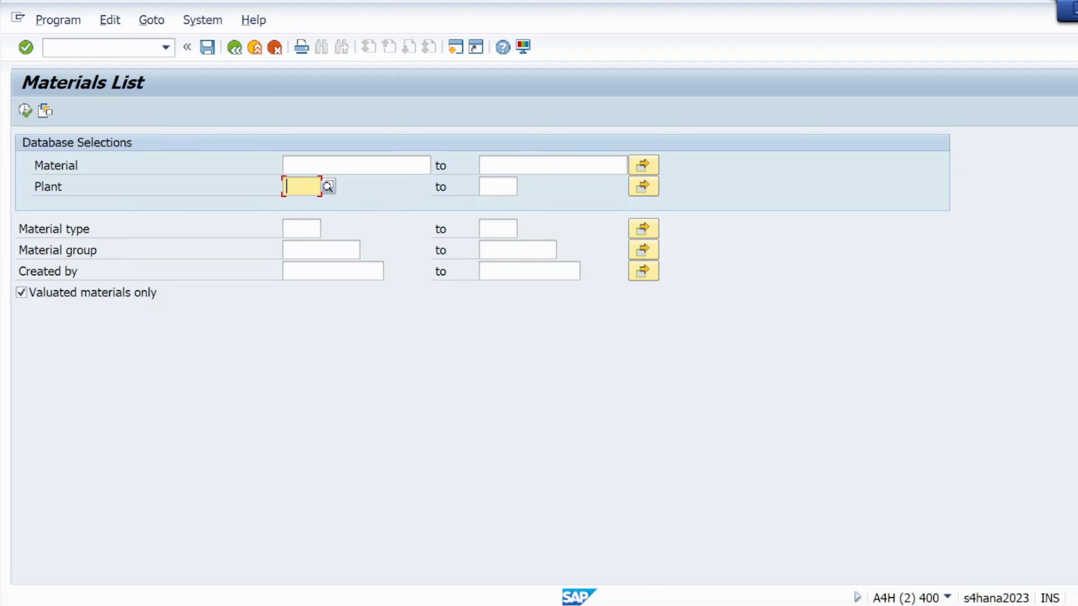
pyautogui.write('KL01')
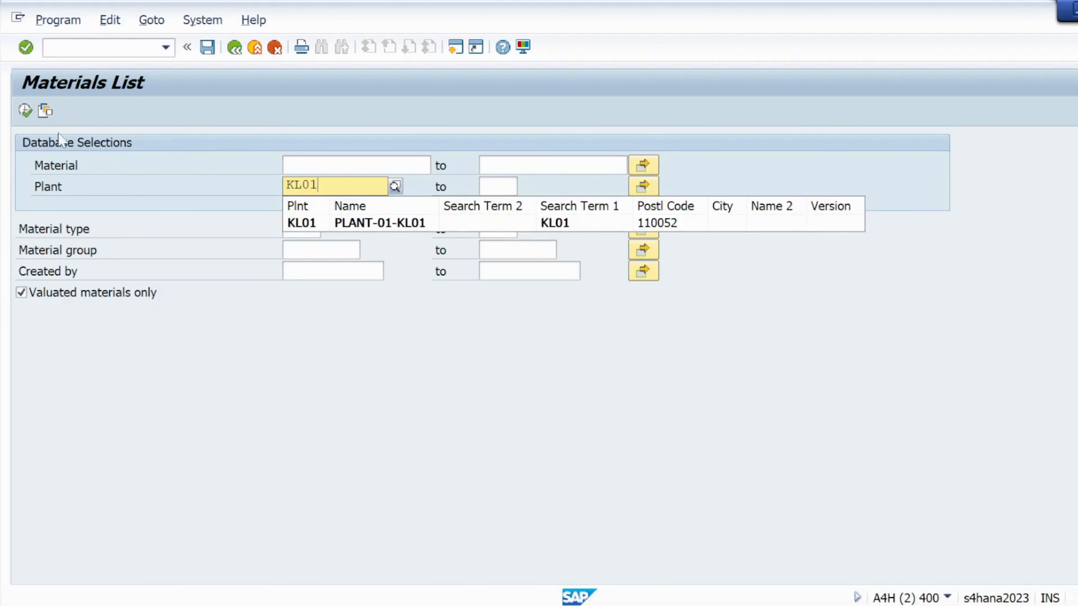
pyautogui.press('Down')
pyautogui.press('Return')
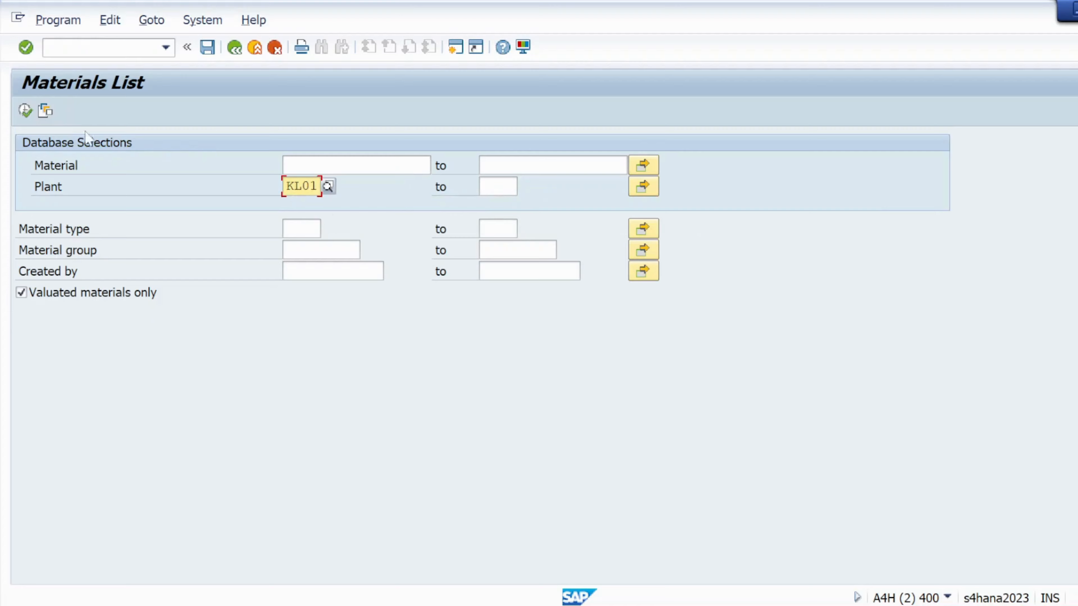
pyautogui.click(26, 111)
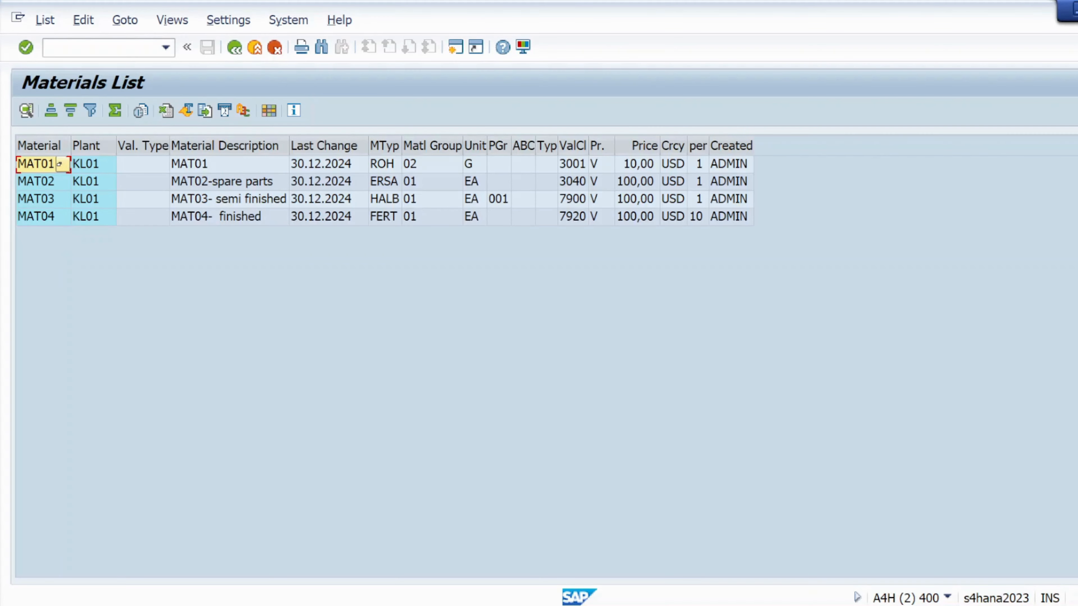
# - Open transaction MKVZ in a new session to list suppliers for purchasing
pyautogui.click(85, 47)
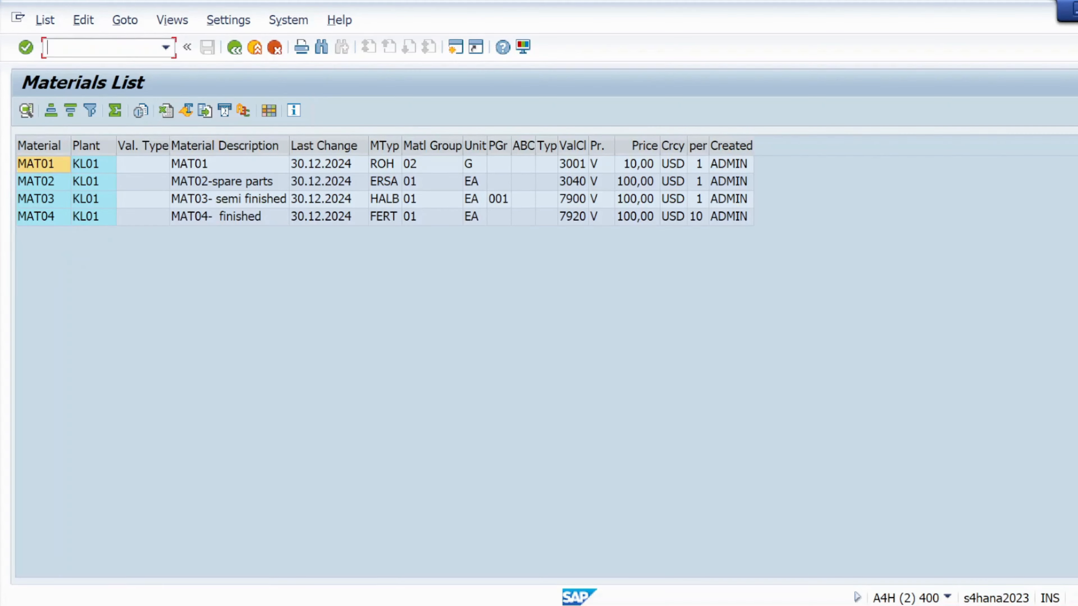
pyautogui.write('/OMKVZ')
pyautogui.press('Return')
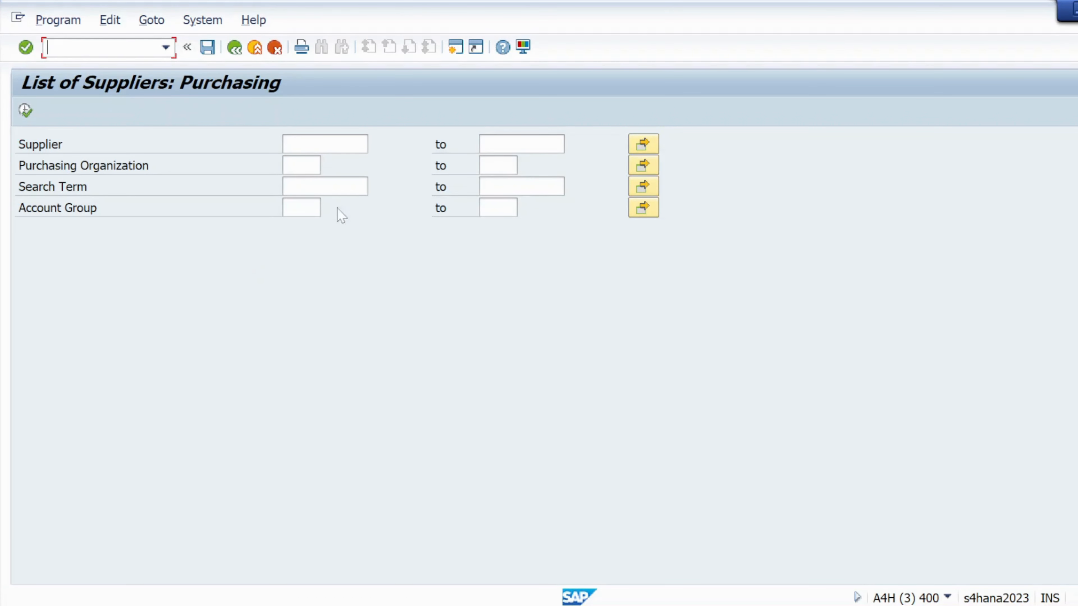
# - List the suppliers of purchasing organization KRP1
pyautogui.click(302, 165)
pyautogui.write('K')
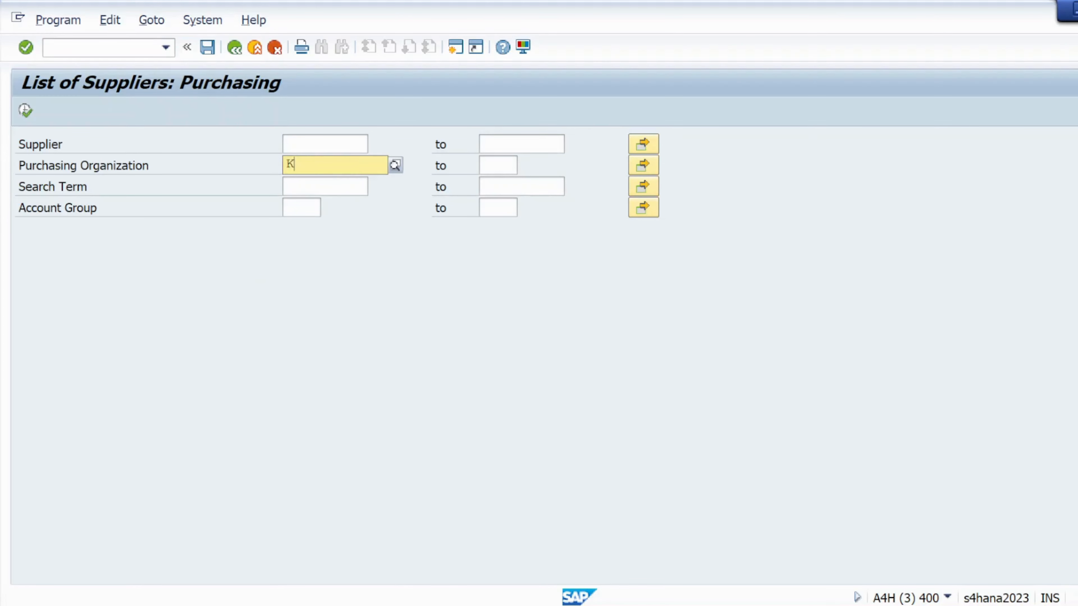
pyautogui.write('RP1')
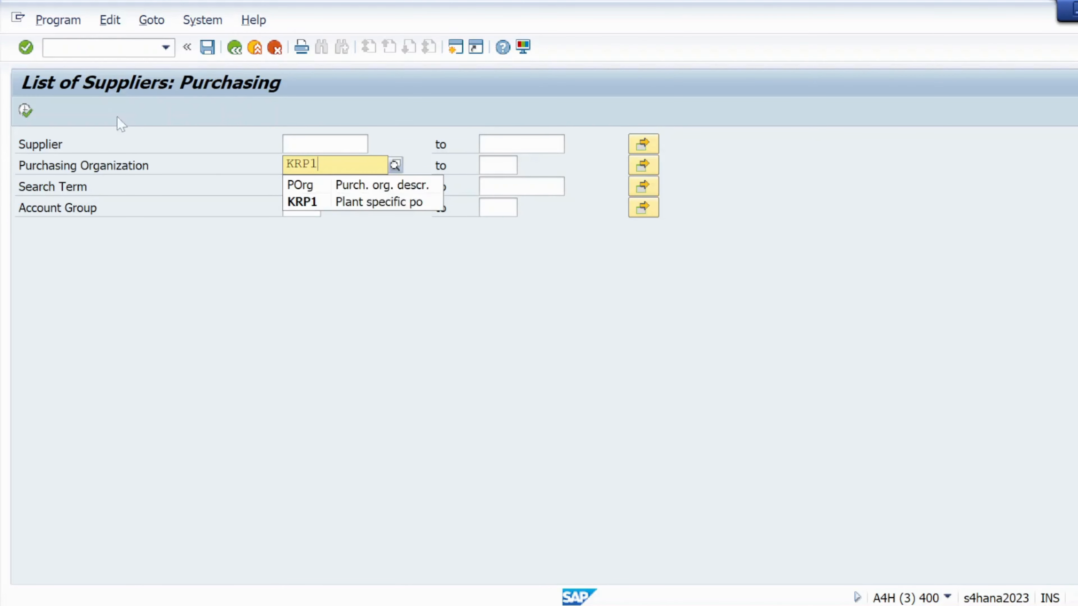
pyautogui.click(297, 202)
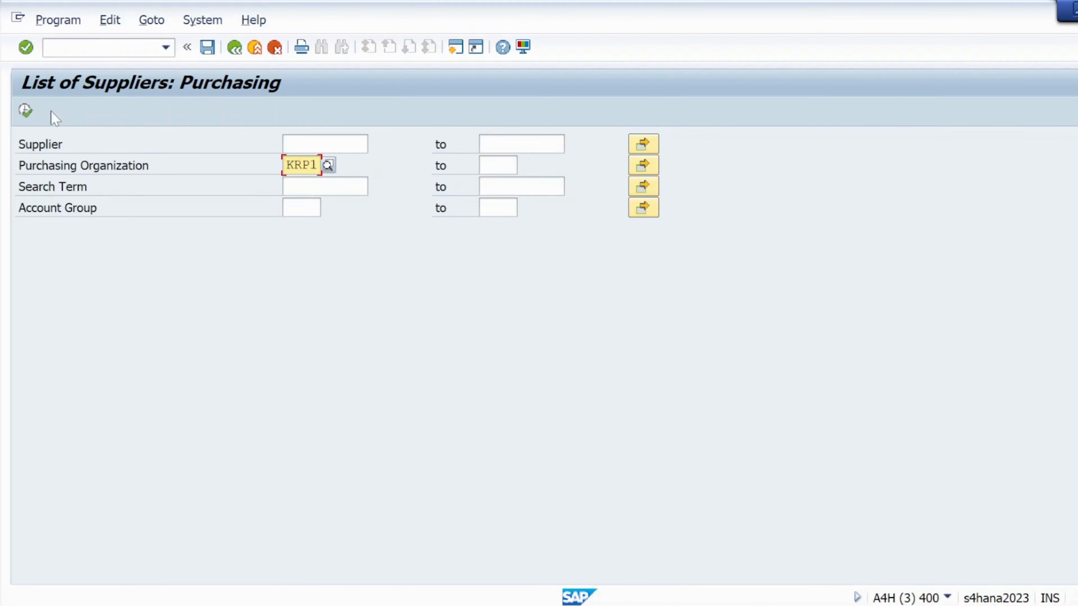
pyautogui.click(25, 111)
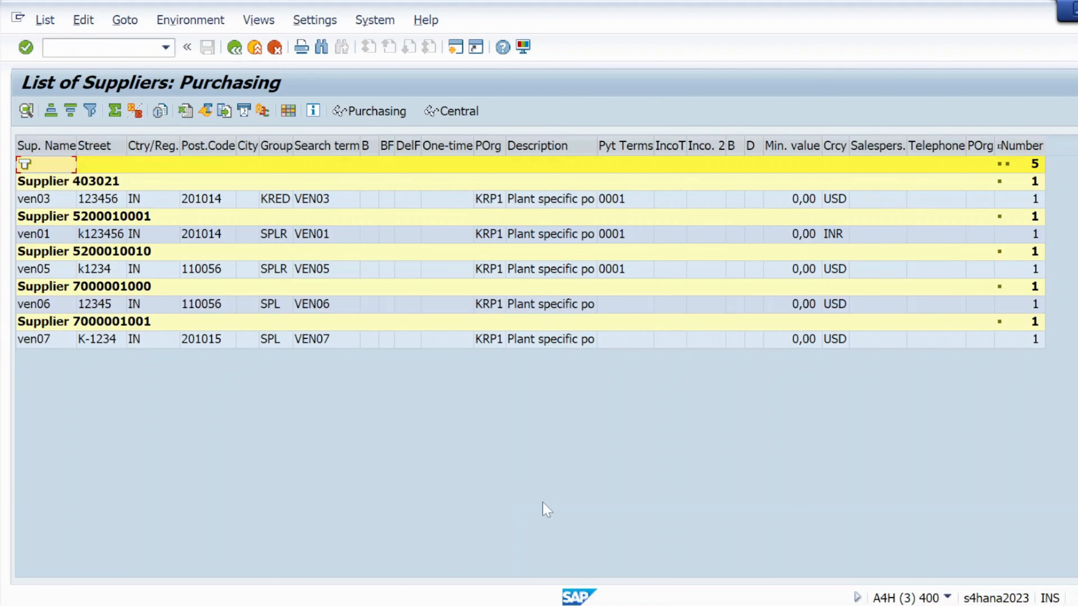
# - Switch to Notepad and add a new note line "Mat01-------" below the PIR transaction codes
pyautogui.hotkey('alt', 'Tab')
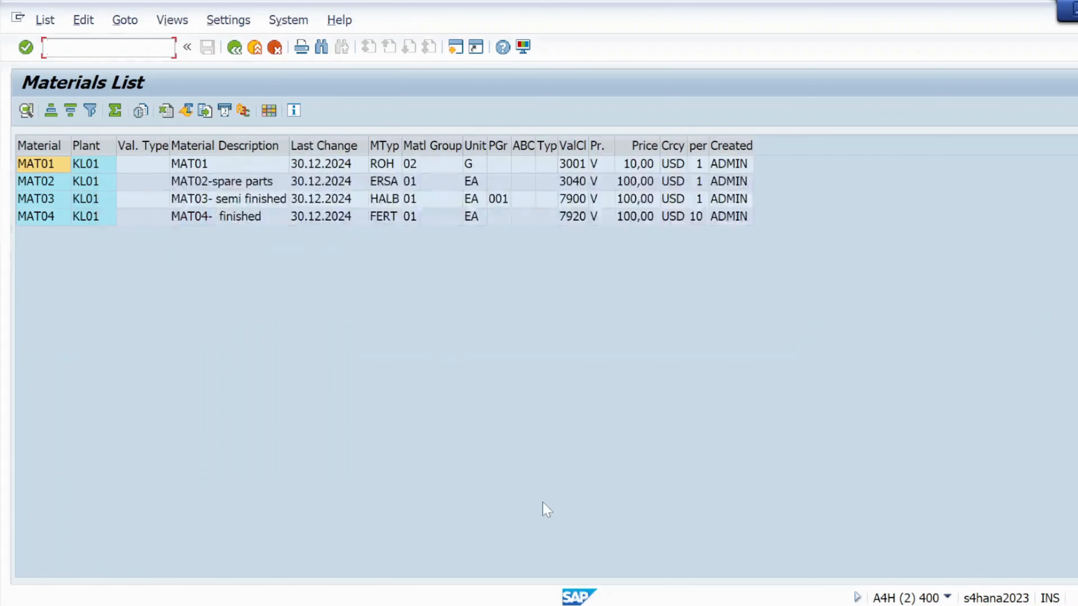
pyautogui.hotkey('alt', 'Tab')
pyautogui.hotkey('alt', 'Tab')
pyautogui.hotkey('alt', 'Tab')
pyautogui.click(44, 186)
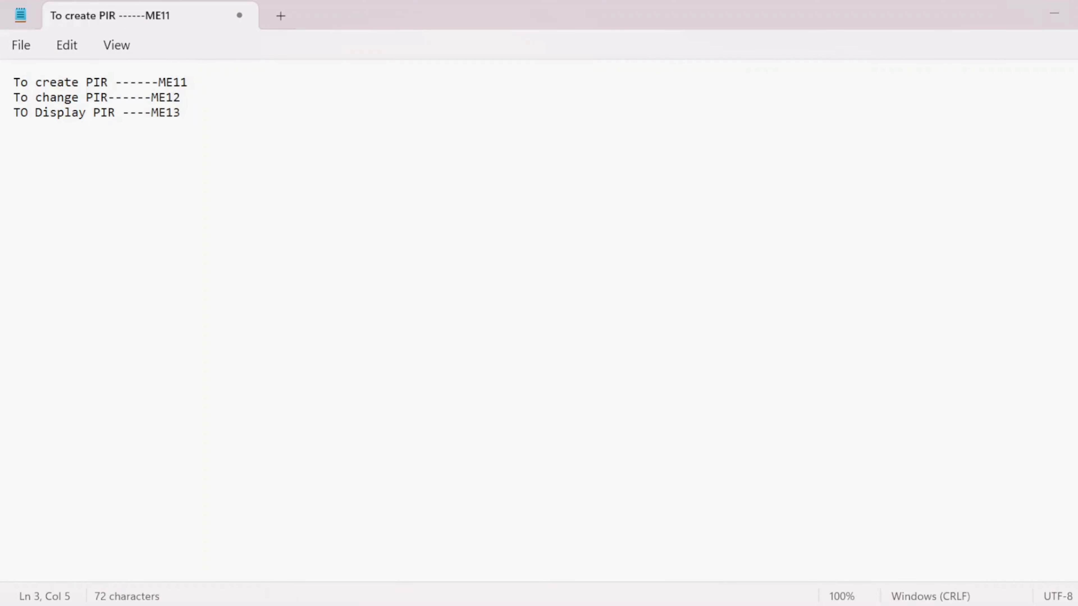
pyautogui.click(183, 118)
pyautogui.press('Return')
pyautogui.press('Return')
pyautogui.press('Return')
pyautogui.write('m')
pyautogui.press('capslock')
pyautogui.press('BackSpace')
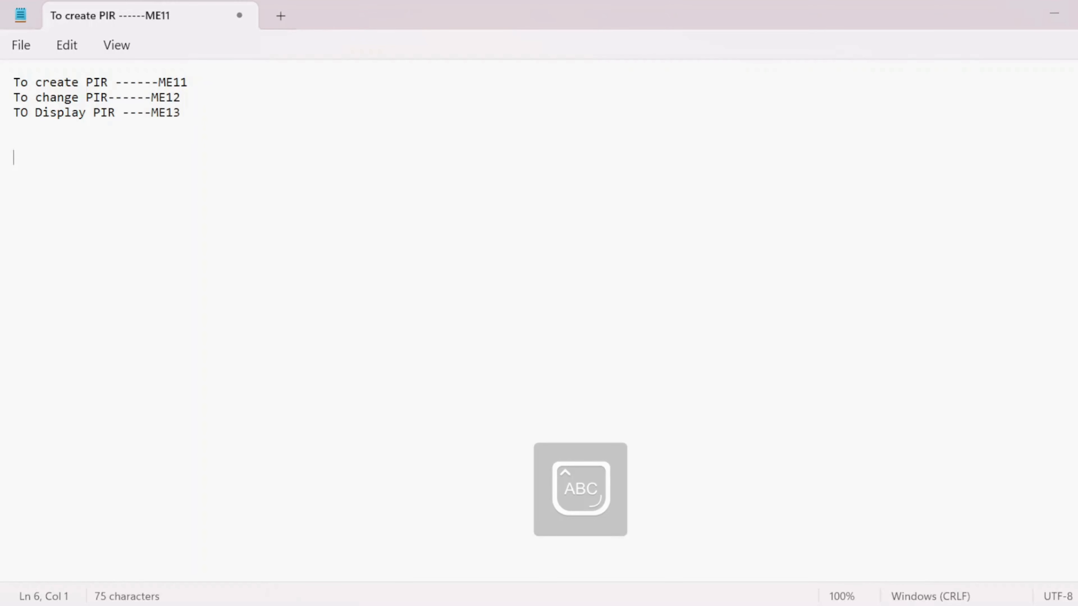
pyautogui.write('MA')
pyautogui.press('BackSpace')
pyautogui.press('capslock')
pyautogui.write('at01-------')
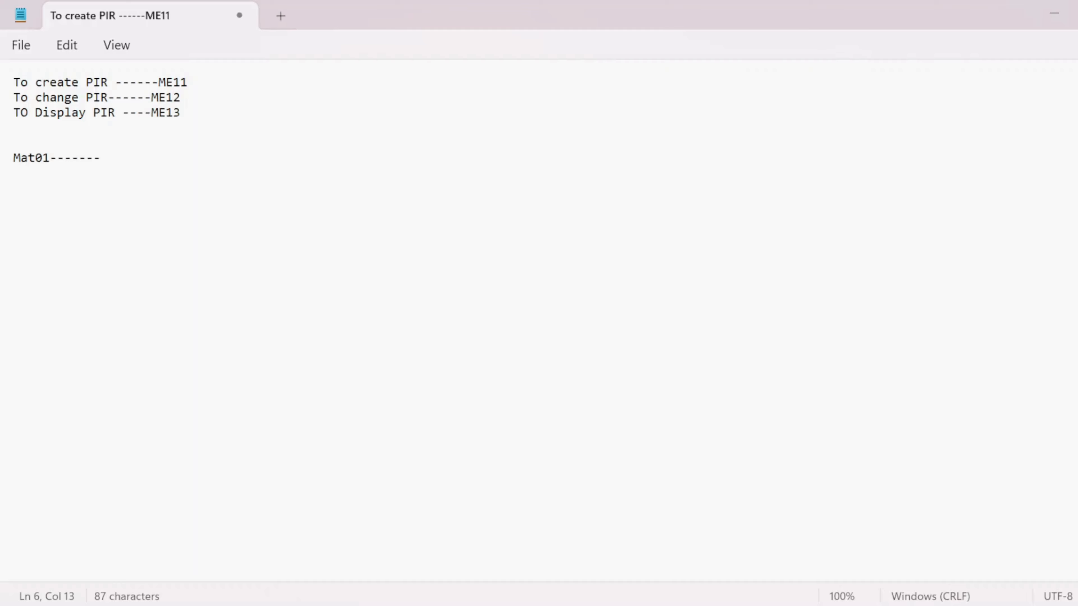
pyautogui.click(14, 142)
pyautogui.click(102, 160)
pyautogui.write('pir-----')
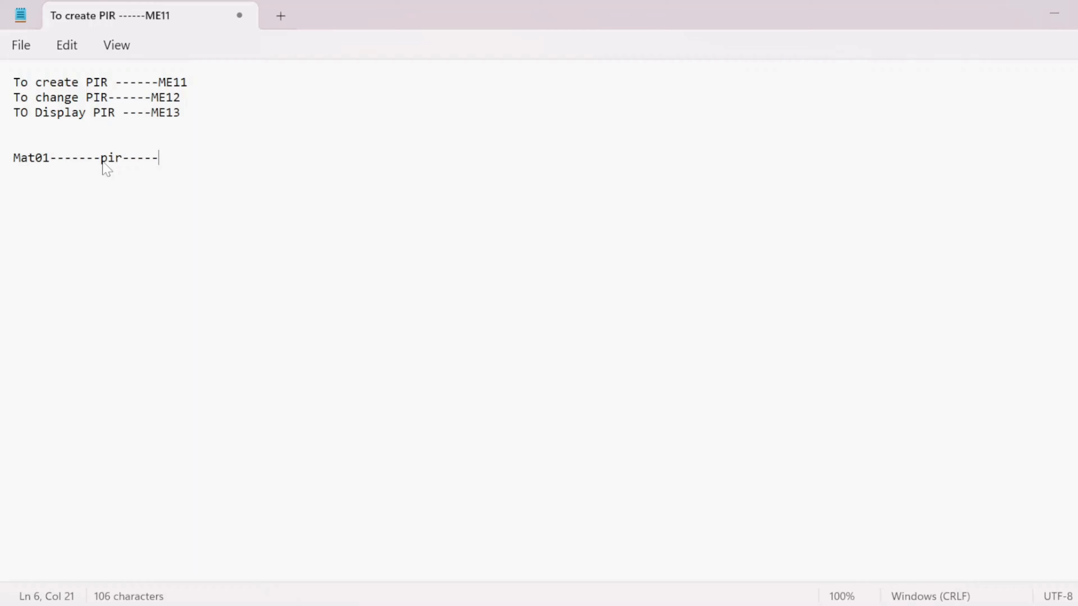
pyautogui.press('BackSpace')
pyautogui.press('BackSpace')
pyautogui.press('BackSpace')
pyautogui.press('BackSpace')
pyautogui.press('BackSpace')
pyautogui.press('BackSpace')
pyautogui.press('BackSpace')
pyautogui.press('BackSpace')
pyautogui.hotkey('alt', 'Tab')
pyautogui.press('Tab')
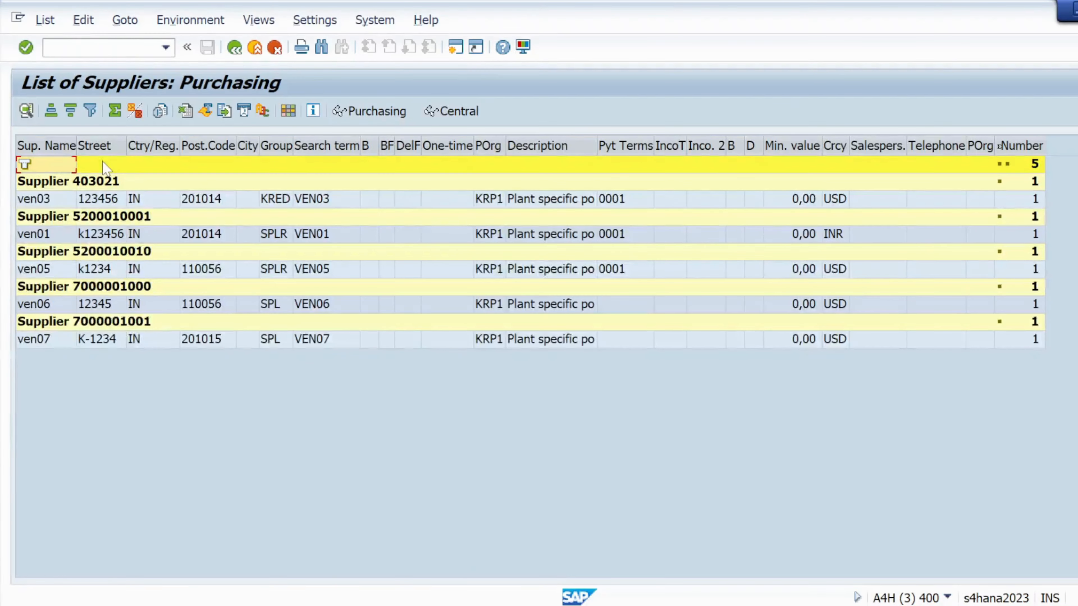
pyautogui.doubleClick(84, 219)
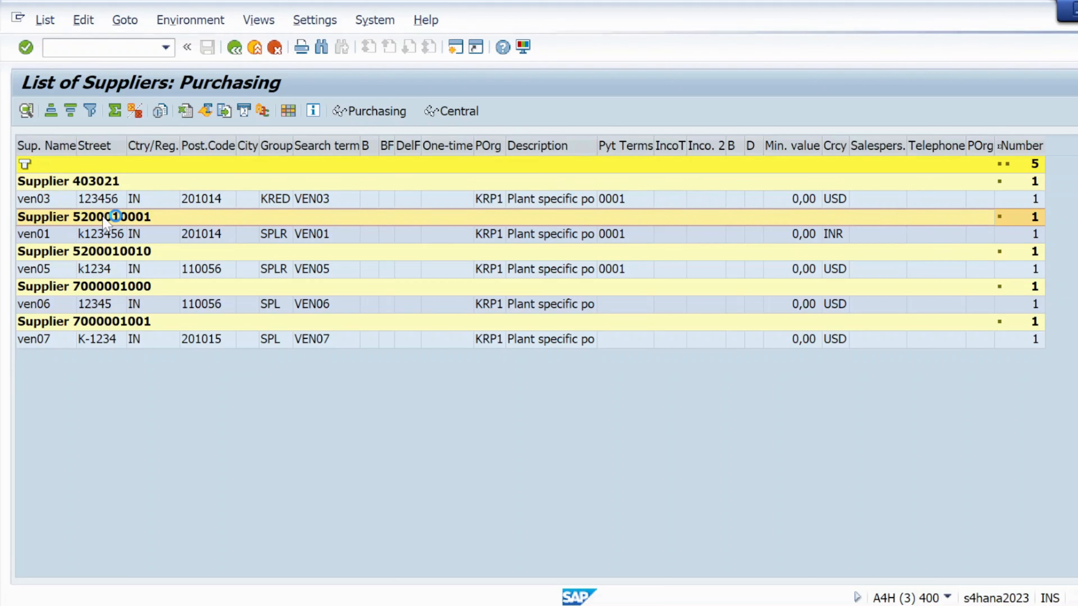
pyautogui.moveTo(711, 605)
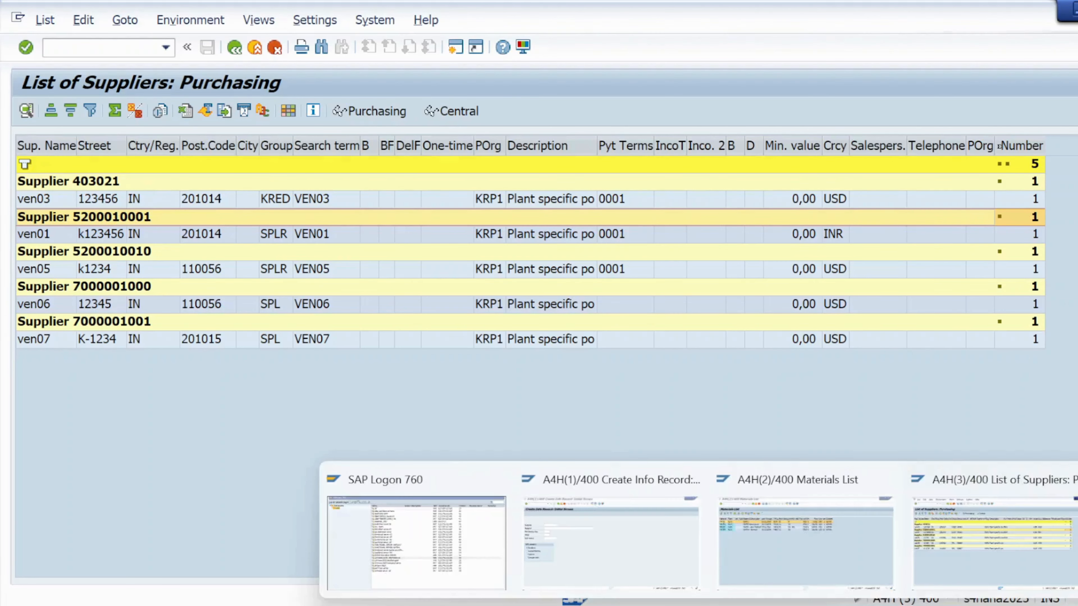
pyautogui.click(921, 543)
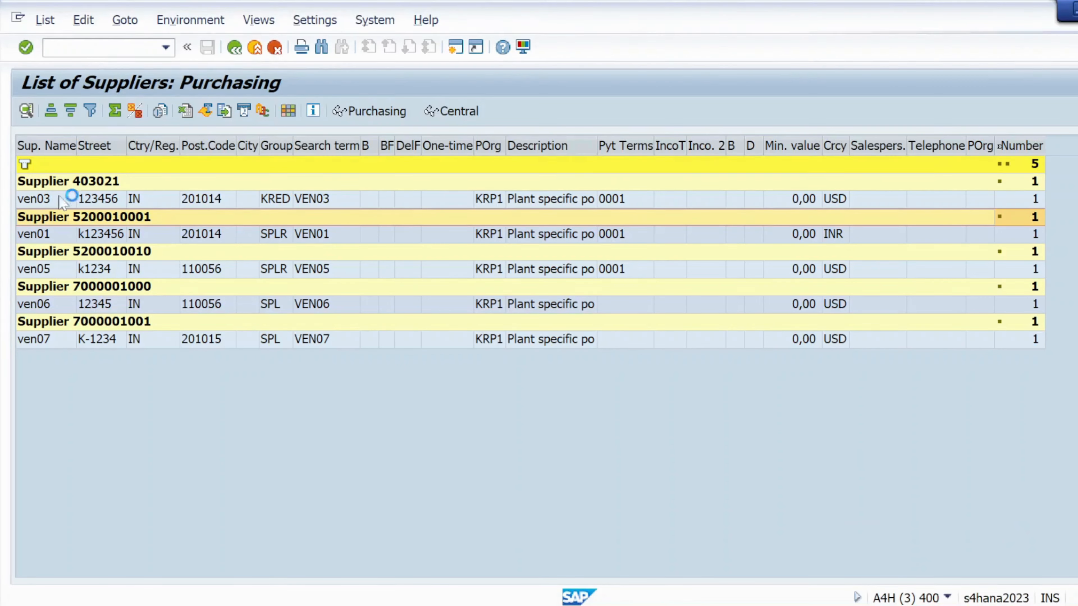
pyautogui.moveTo(696, 605)
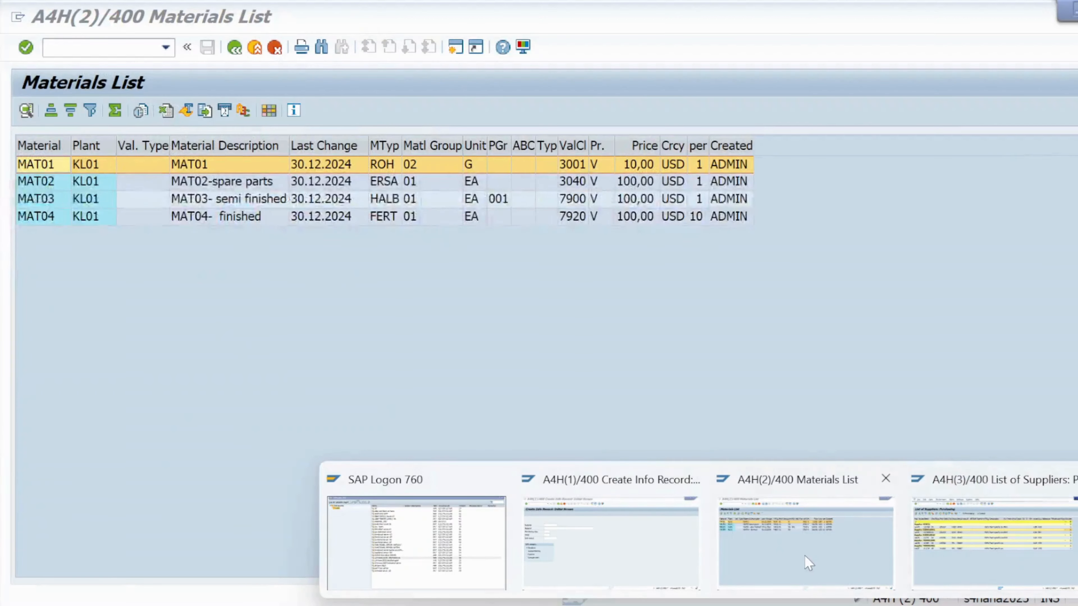
pyautogui.click(802, 567)
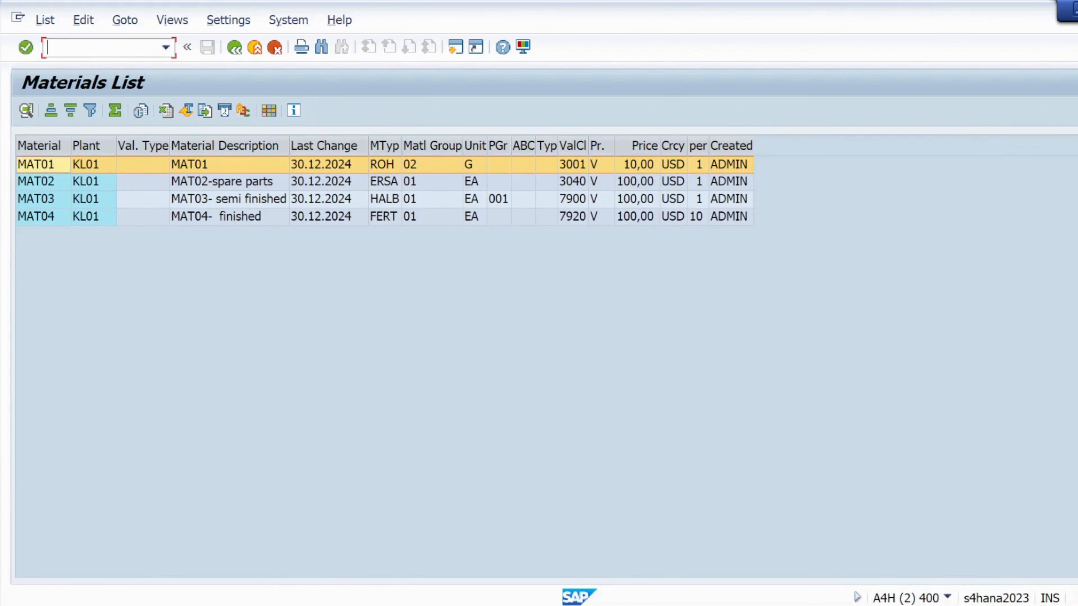
pyautogui.write('/omkv')
pyautogui.write('d')
pyautogui.press('Return')
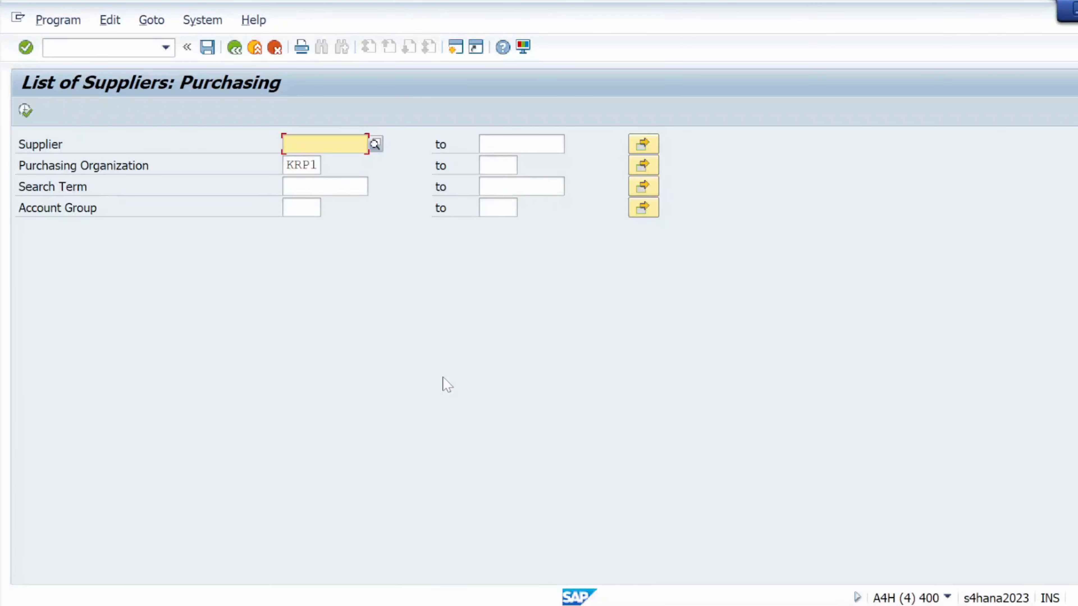
pyautogui.click(26, 110)
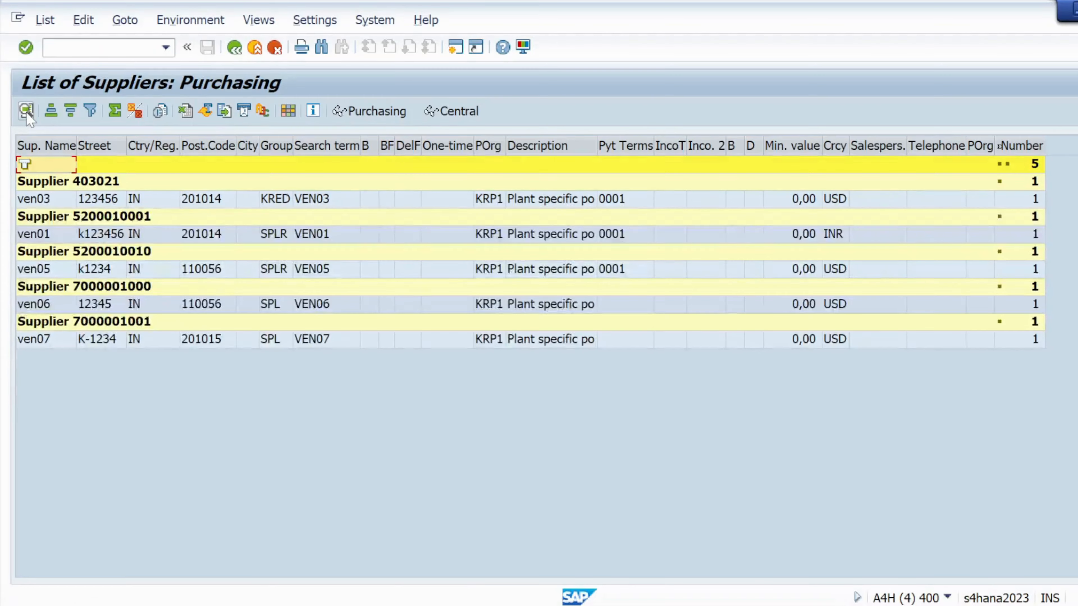
pyautogui.doubleClick(84, 219)
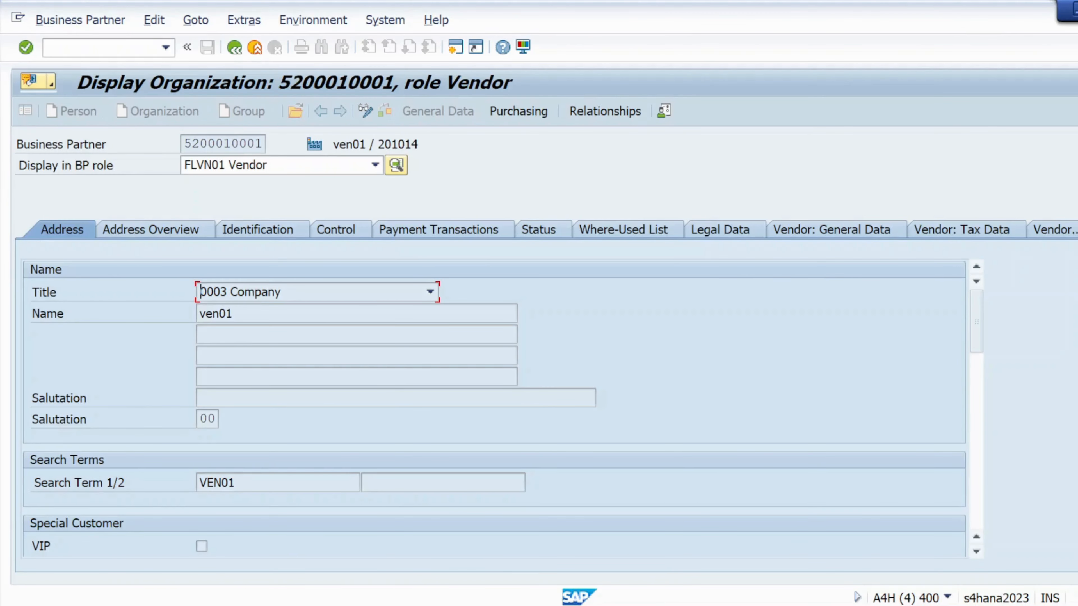
pyautogui.moveTo(192, 143)
pyautogui.mouseDown()
pyautogui.moveTo(216, 144)
pyautogui.moveTo(184, 144)
pyautogui.mouseUp()
pyautogui.hotkey('ctrl', 'c')
pyautogui.click(216, 143)
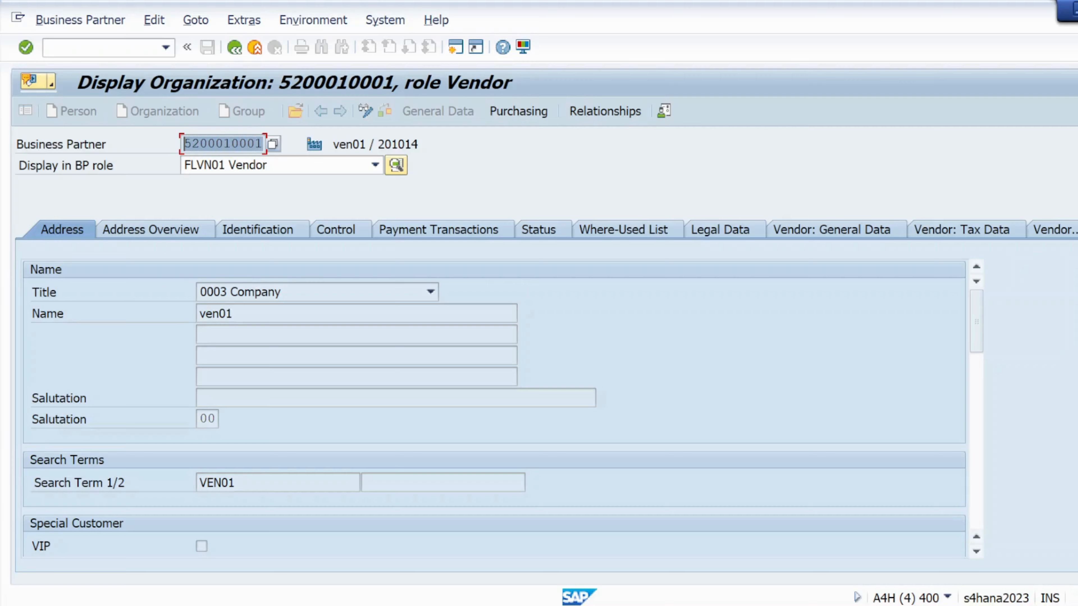
pyautogui.click(228, 250)
pyautogui.hotkey('alt', 'Tab')
pyautogui.hotkey('alt', 'Tab')
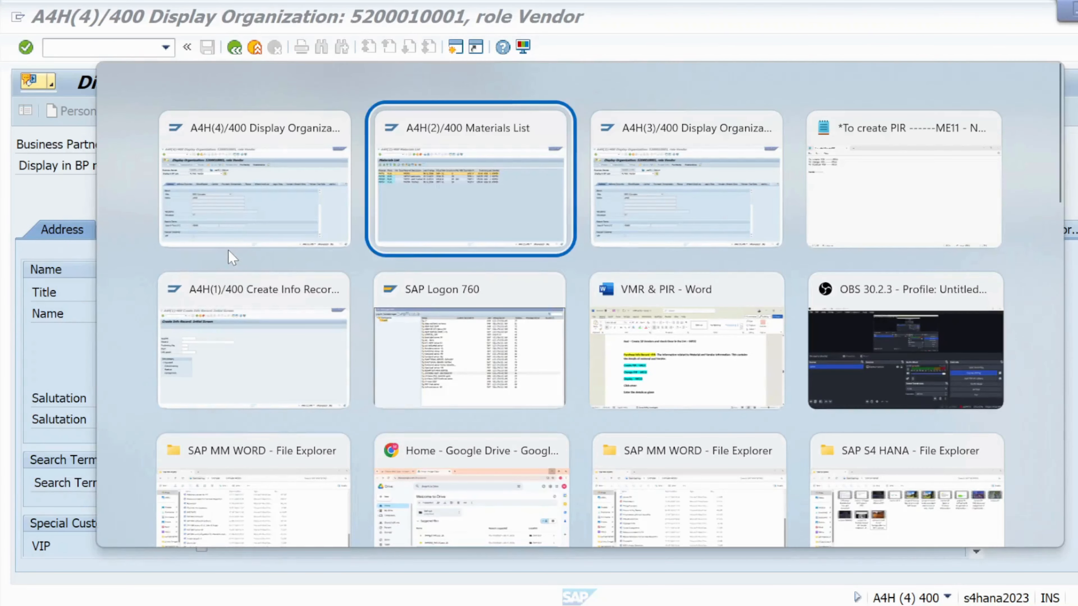
pyautogui.hotkey('alt', 'Tab')
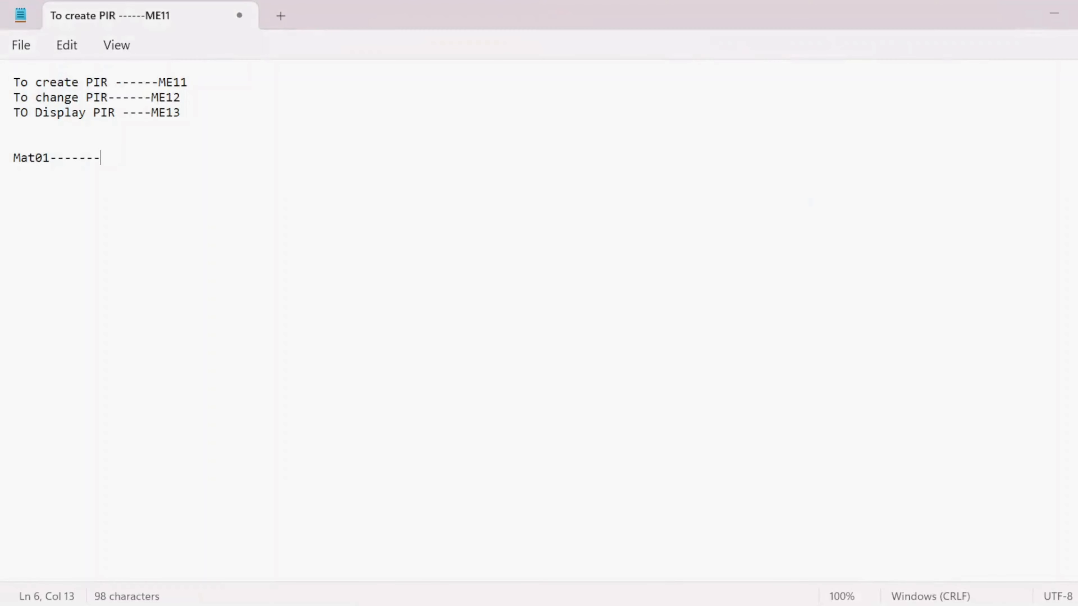
pyautogui.hotkey('ctrl', 'v')
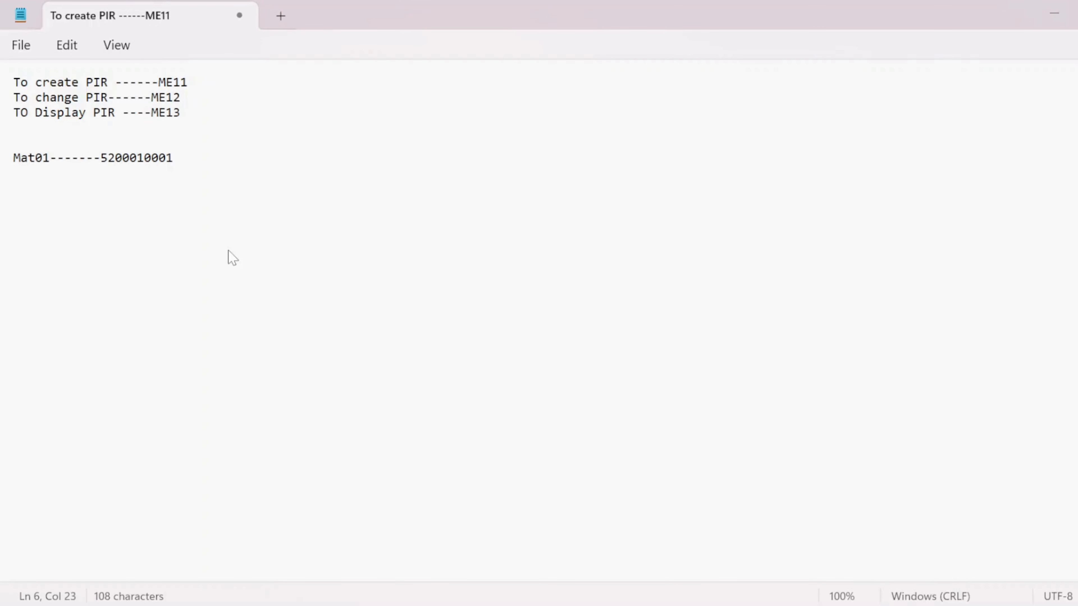
# - Append "----PIR1" to the material and supplier note line
pyautogui.write('----')
pyautogui.press('capslock')
pyautogui.write('PIR')
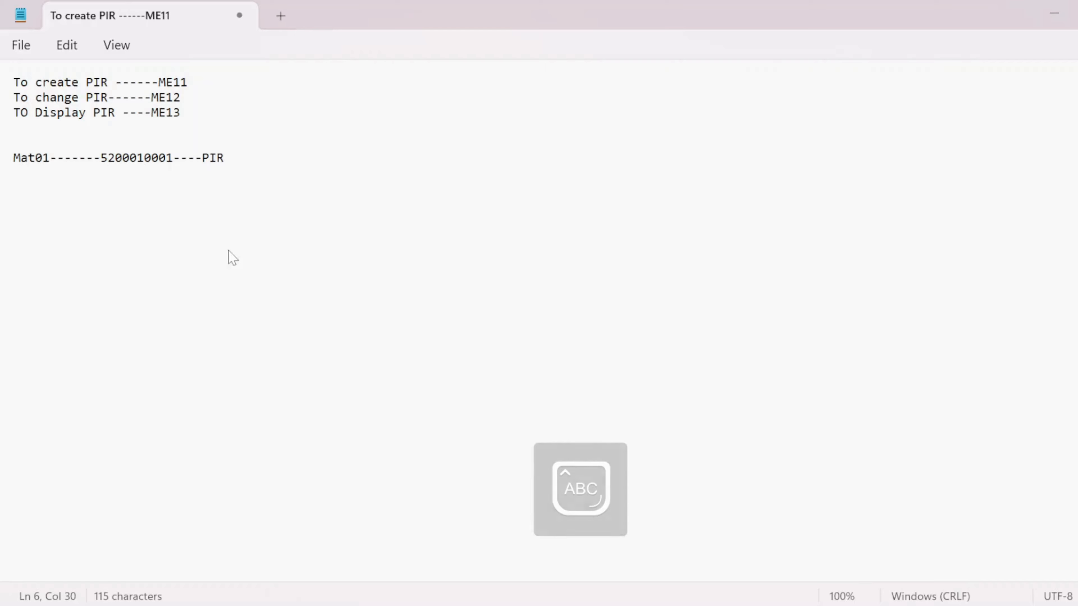
pyautogui.write('1')
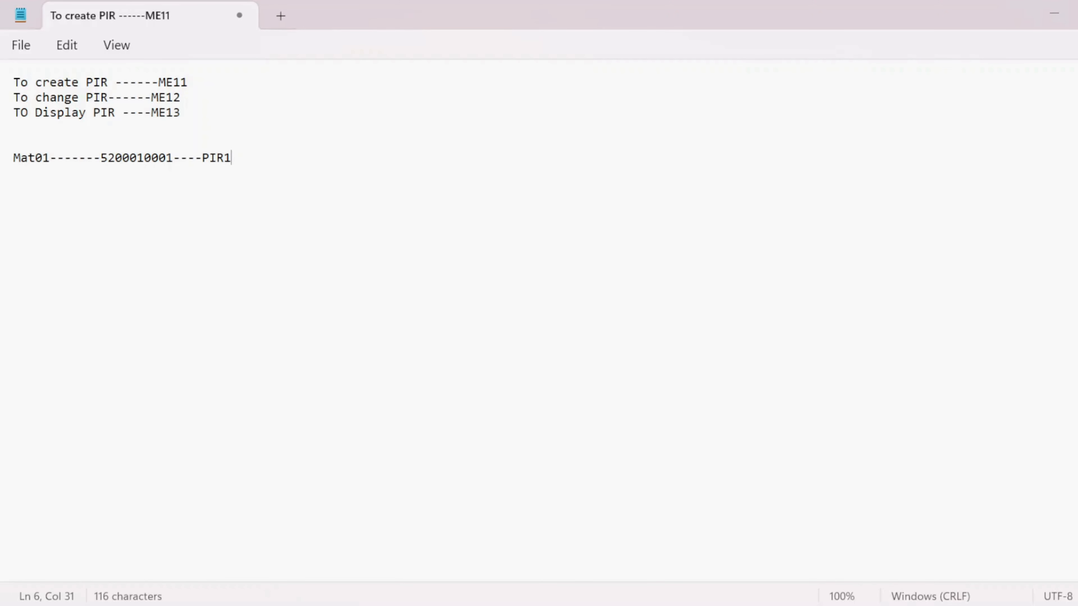
# - Start a new note line reading "Mat01------" and switch back to the SAP materials list
pyautogui.click(38, 200)
pyautogui.click(241, 162)
pyautogui.press('Return')
pyautogui.press('capslock')
pyautogui.write('m')
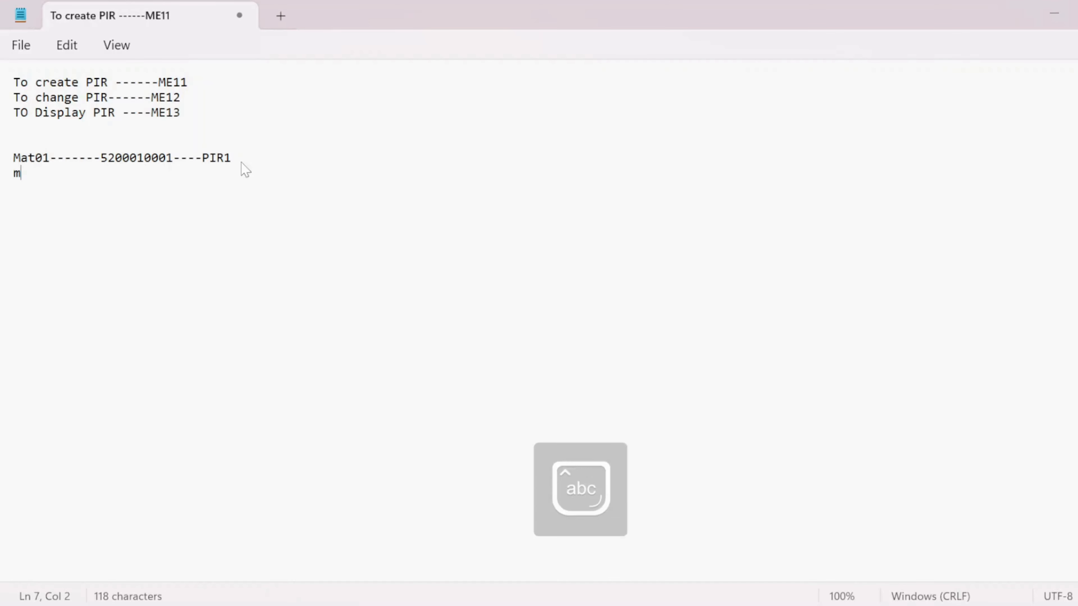
pyautogui.press('capslock')
pyautogui.press('BackSpace')
pyautogui.write('M')
pyautogui.press('capslock')
pyautogui.write('at01')
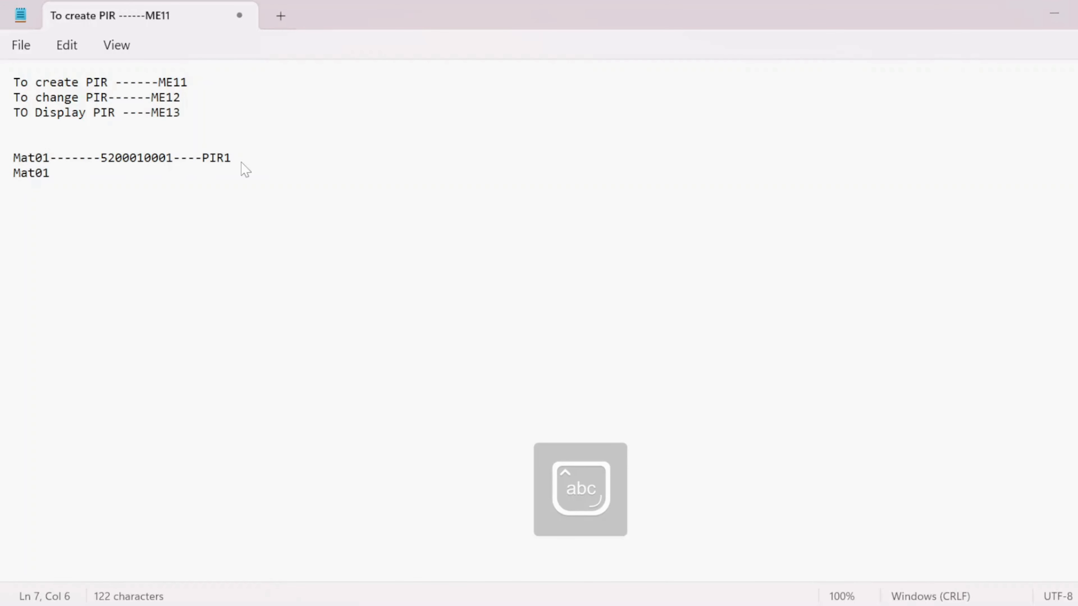
pyautogui.write('-------')
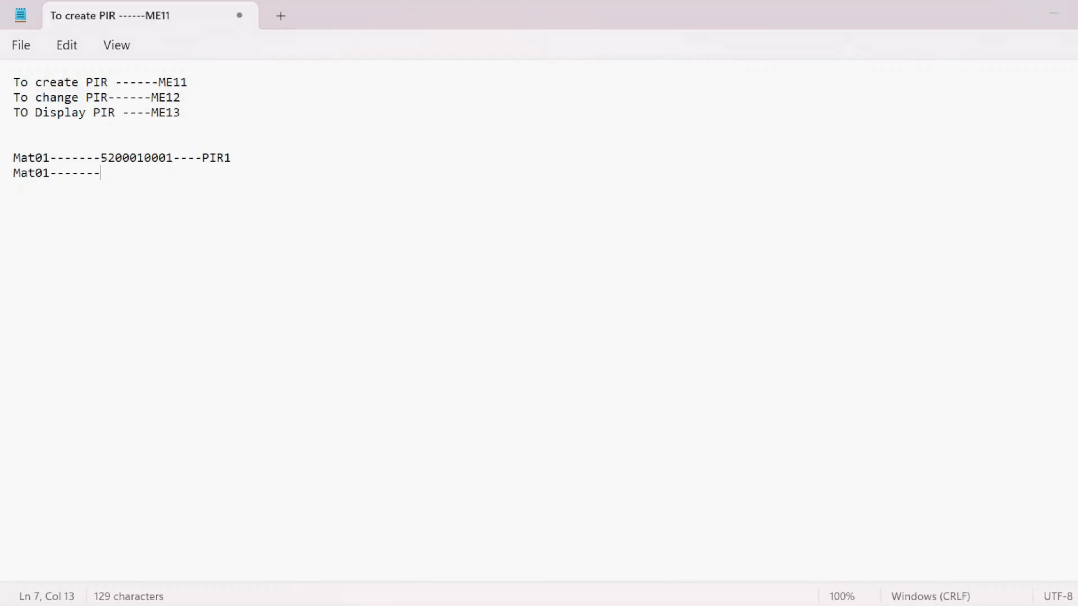
pyautogui.hotkey('alt', 'Tab')
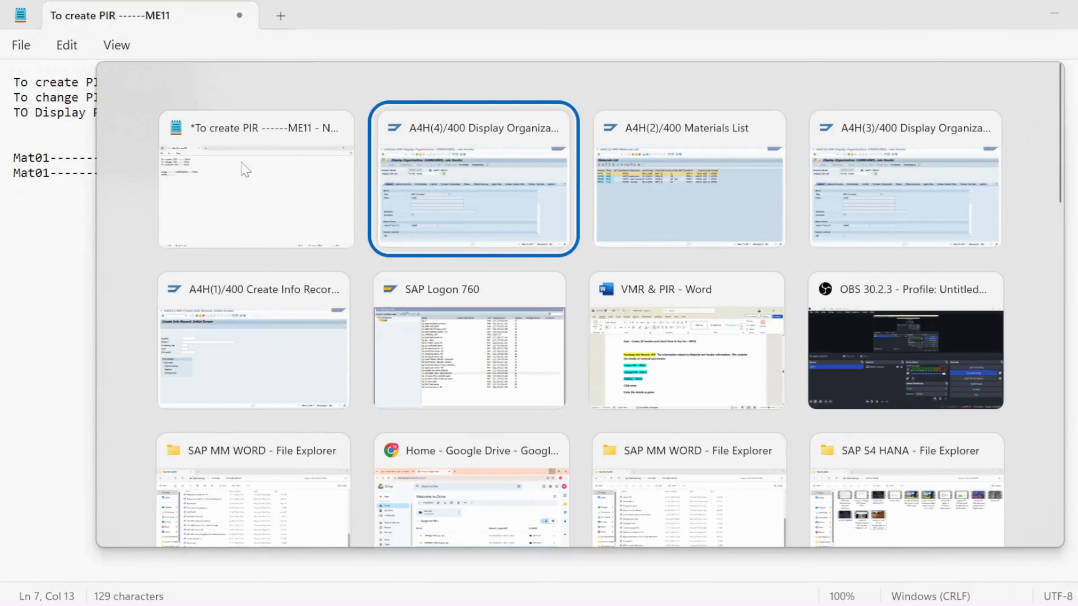
pyautogui.hotkey('alt', 'Tab')
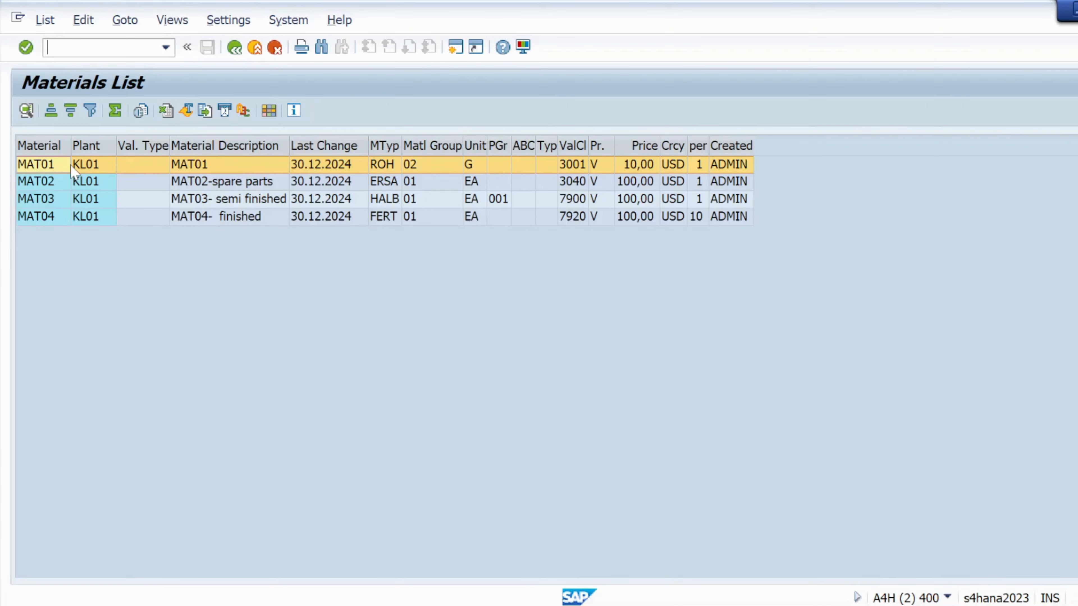
pyautogui.hotkey('alt', 'Tab')
pyautogui.hotkey('alt', 'Tab')
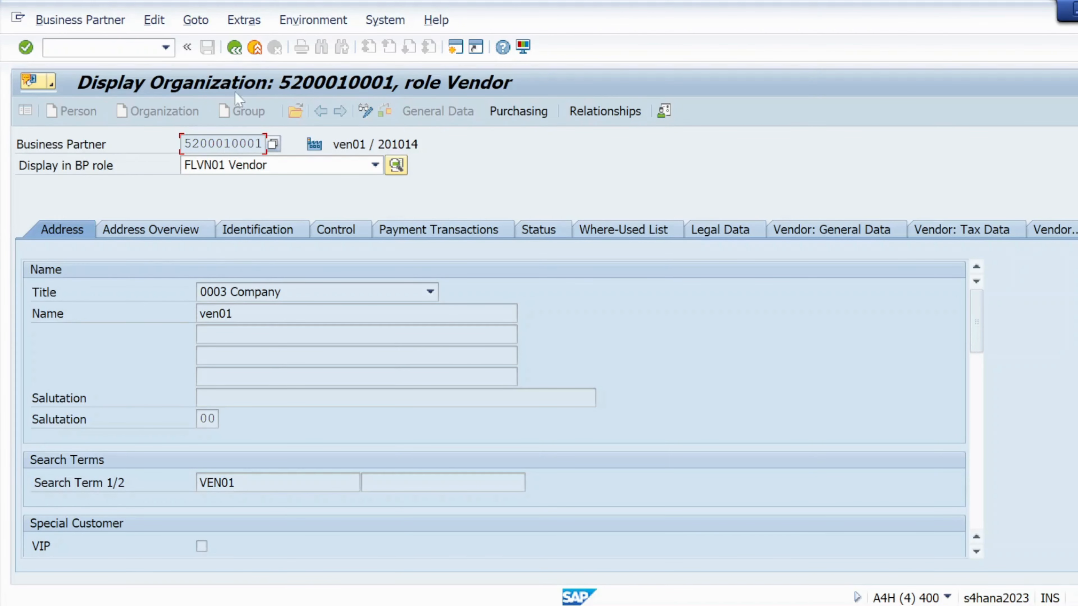
pyautogui.click(235, 48)
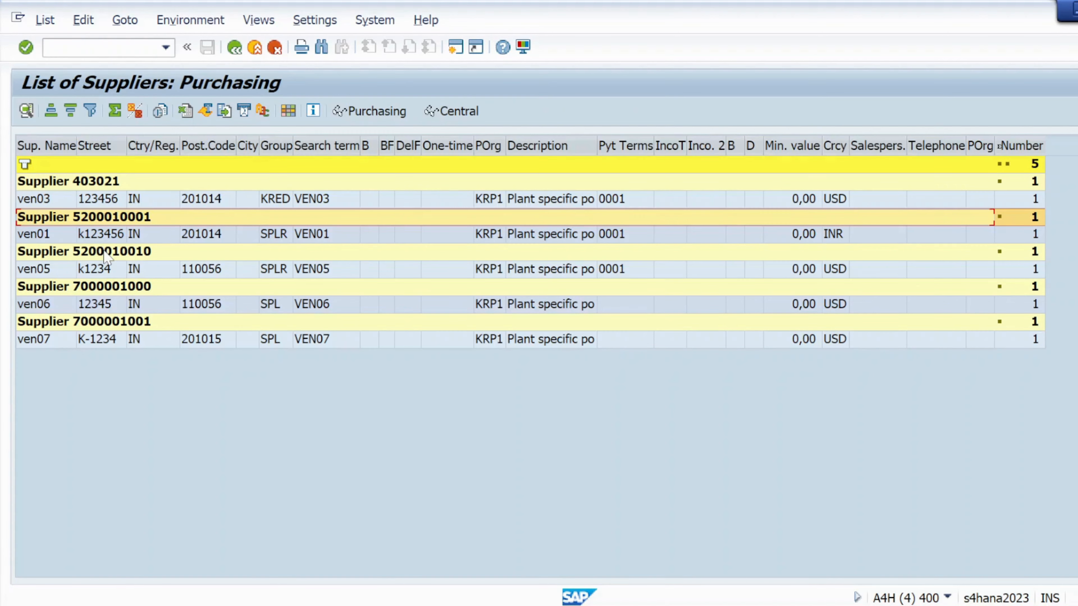
pyautogui.doubleClick(105, 292)
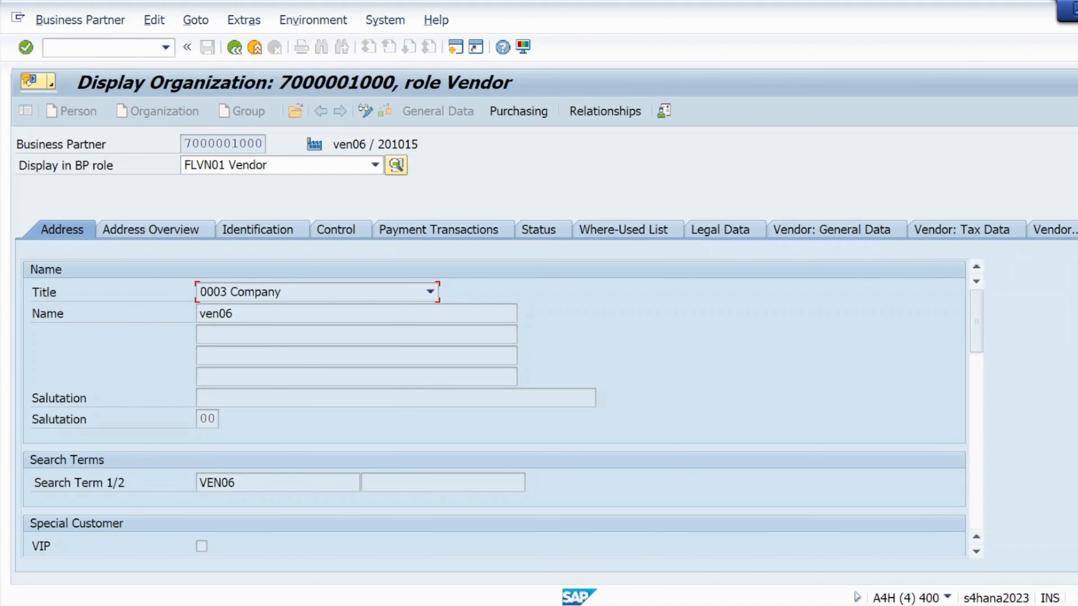
pyautogui.moveTo(185, 143); pyautogui.dragTo(264, 143)
pyautogui.hotkey('ctrl', 'c')
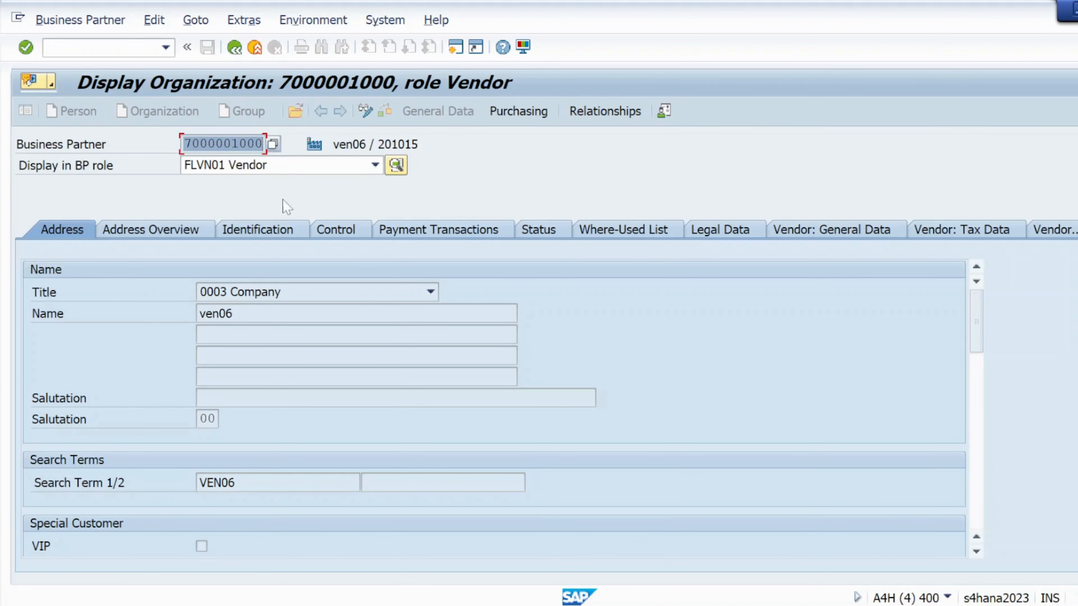
pyautogui.click(273, 193)
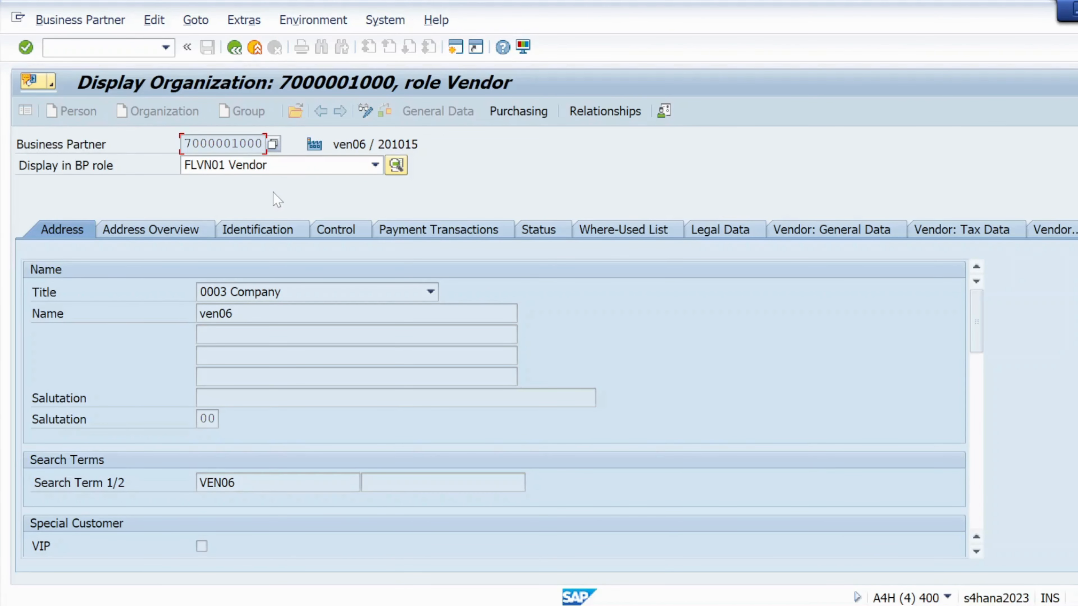
pyautogui.hotkey('alt', 'Tab')
pyautogui.hotkey('alt', 'Tab')
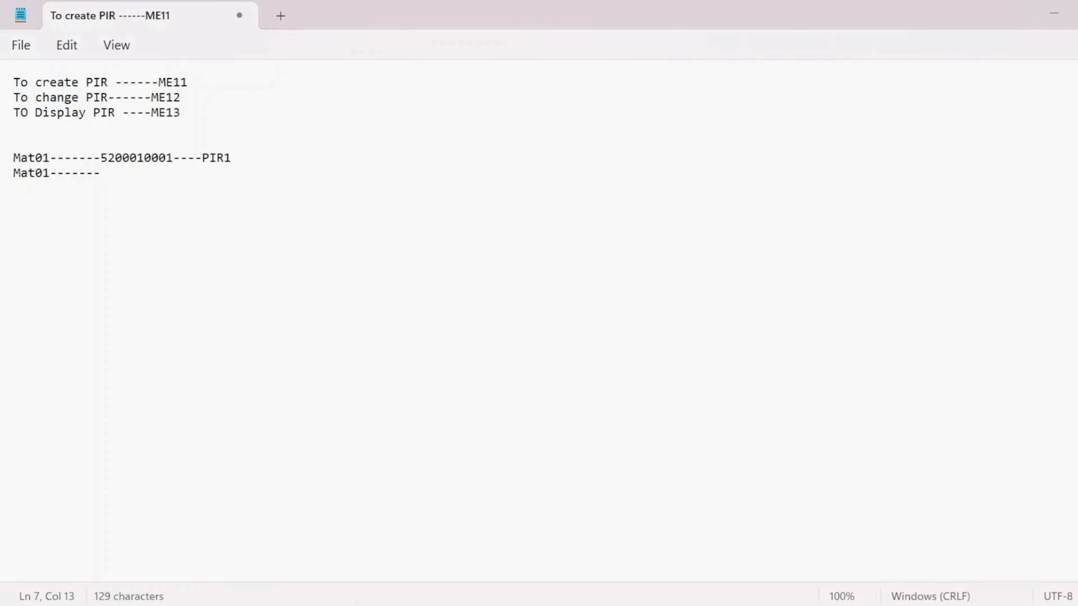
pyautogui.hotkey('ctrl', 'v')
pyautogui.write('----')
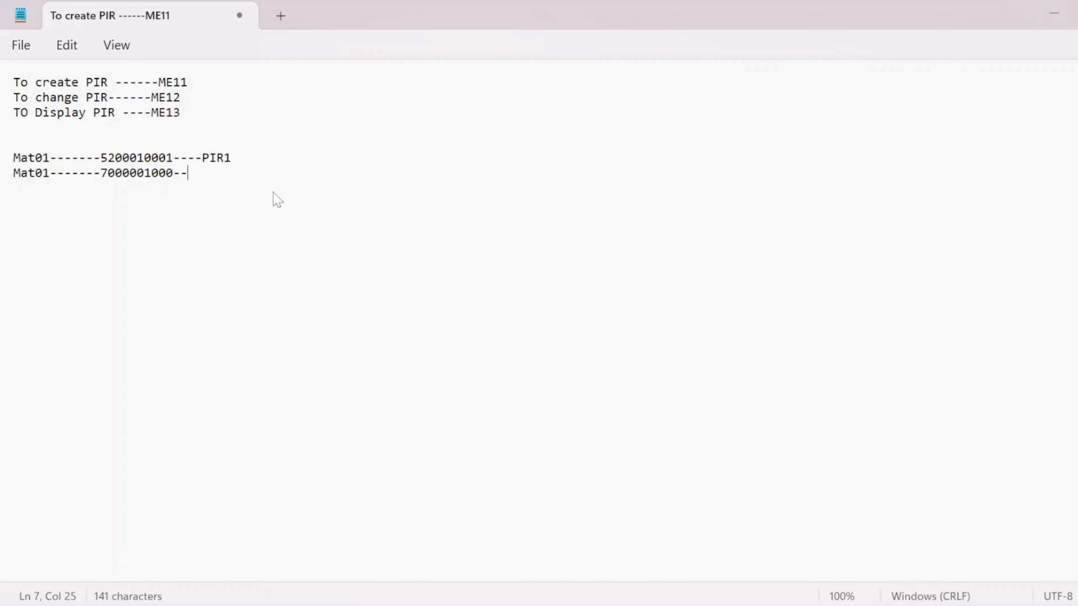
pyautogui.press('capslock')
pyautogui.write('P')
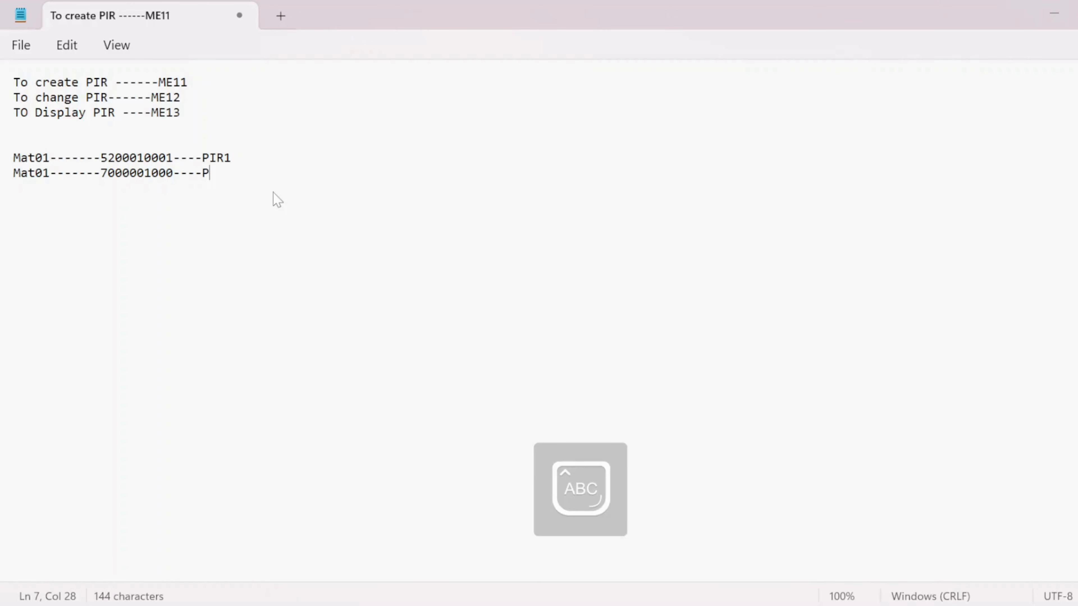
pyautogui.write('IR2')
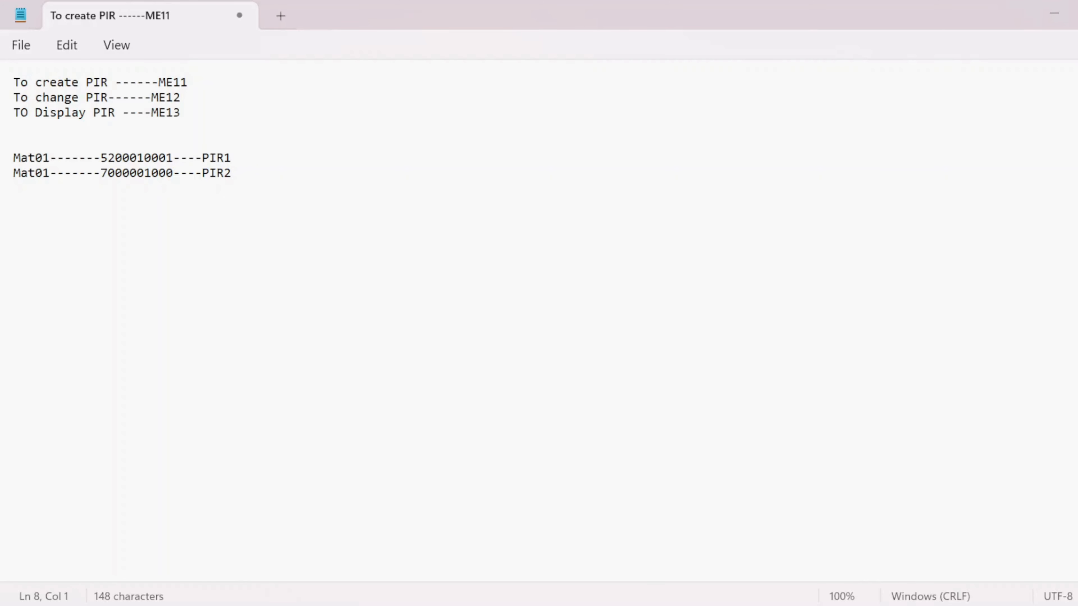
# - Start a third note line reading "Mat01------"
pyautogui.write('Ma')
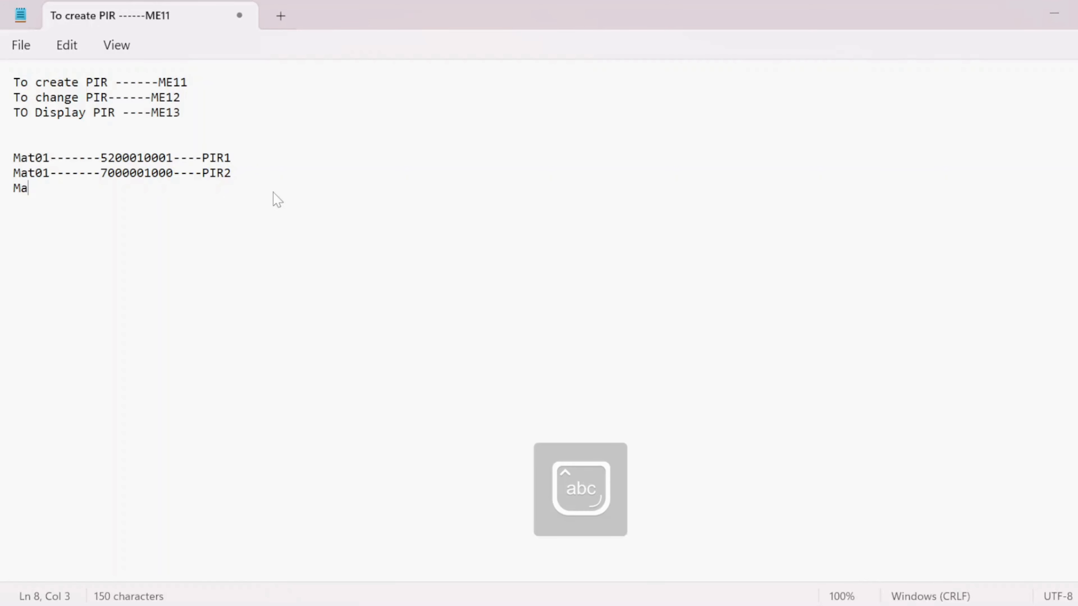
pyautogui.write('t01-')
pyautogui.press('BackSpace')
pyautogui.write('------')
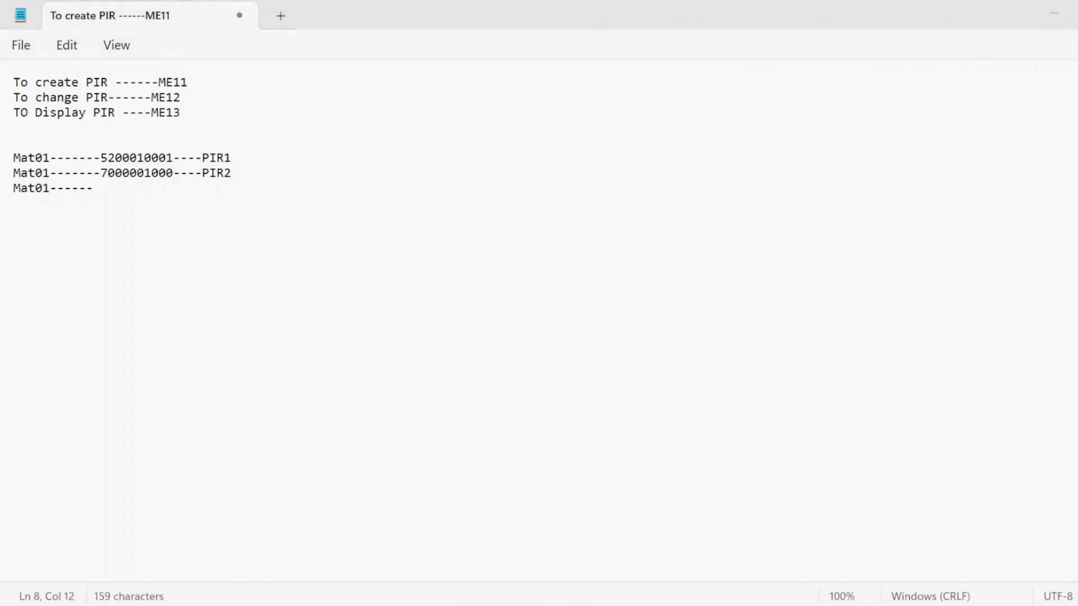
pyautogui.hotkey('alt', 'Tab')
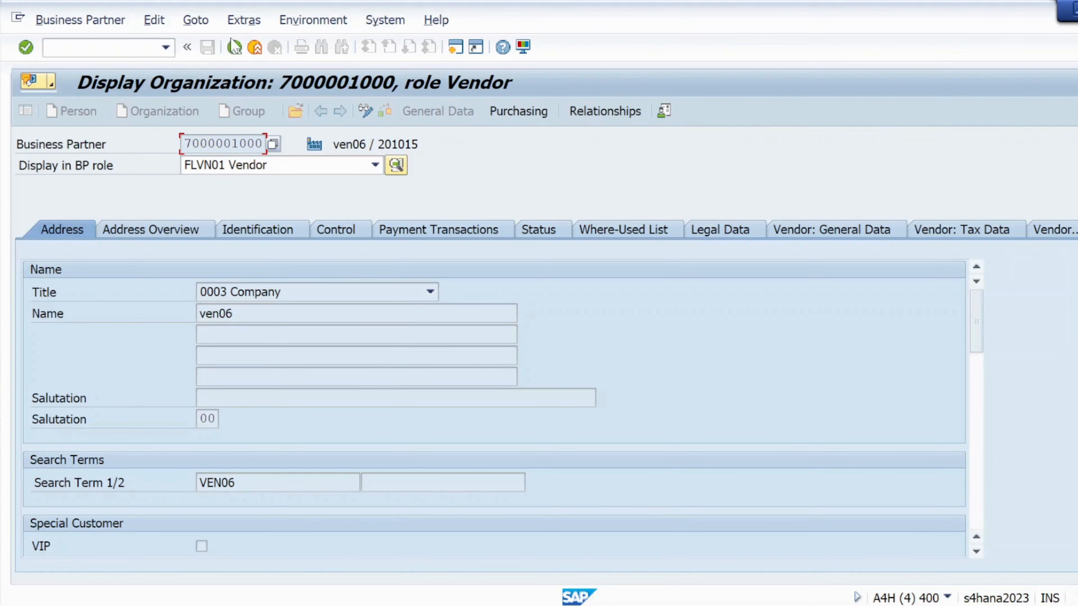
pyautogui.click(235, 46)
pyautogui.doubleClick(93, 324)
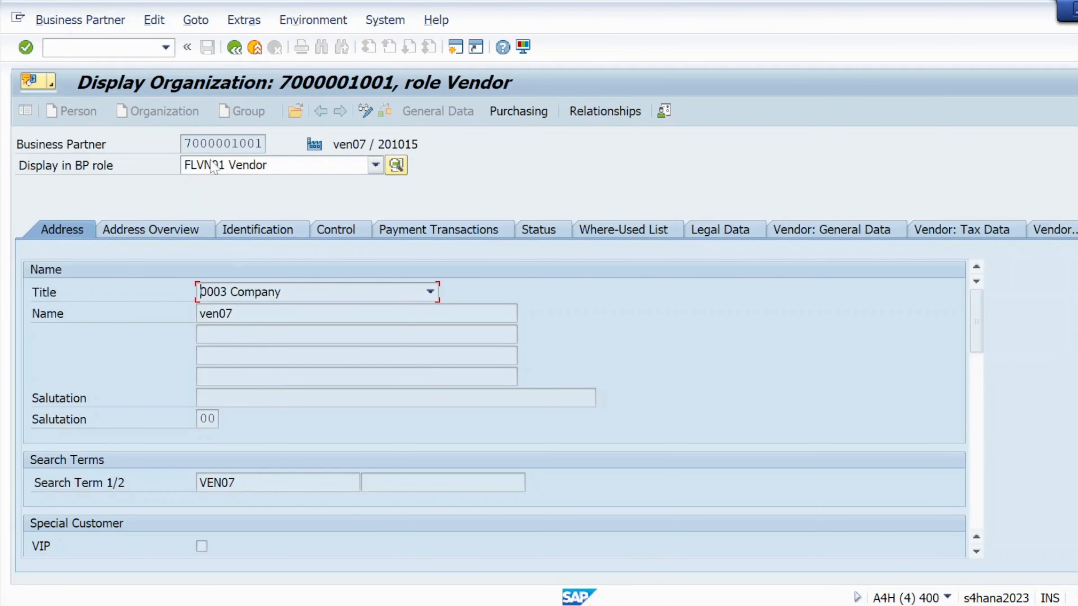
pyautogui.moveTo(184, 145); pyautogui.dragTo(266, 147)
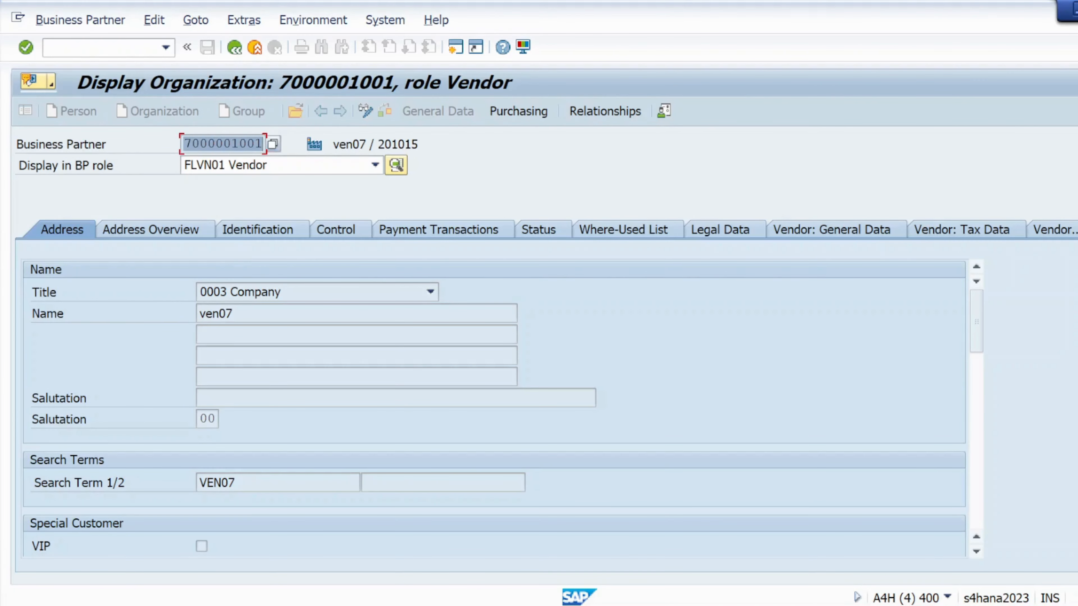
pyautogui.hotkey('ctrl', 'c')
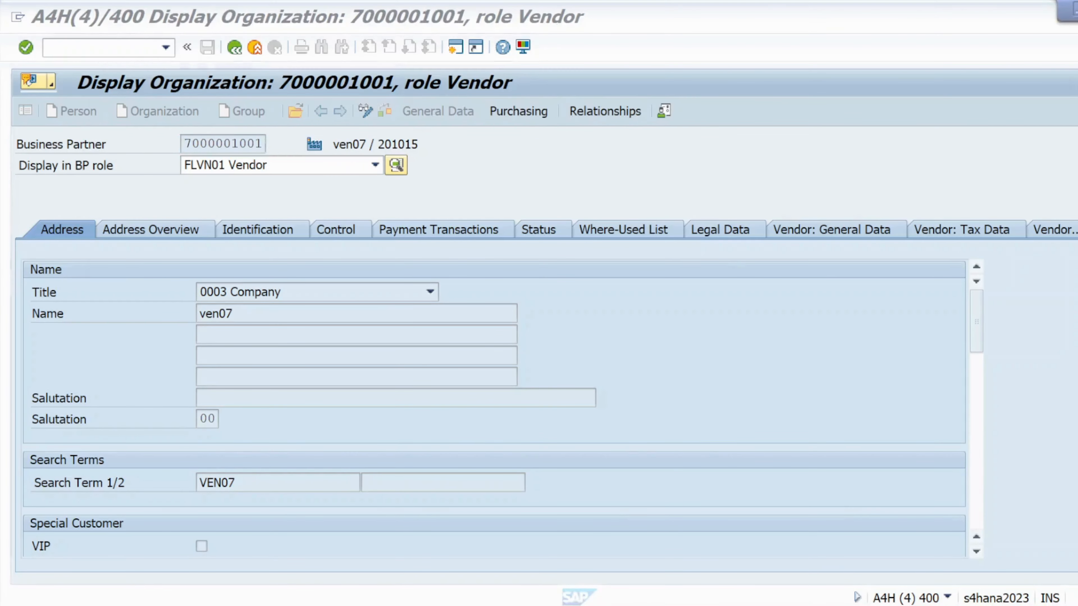
pyautogui.hotkey('alt', 'Tab')
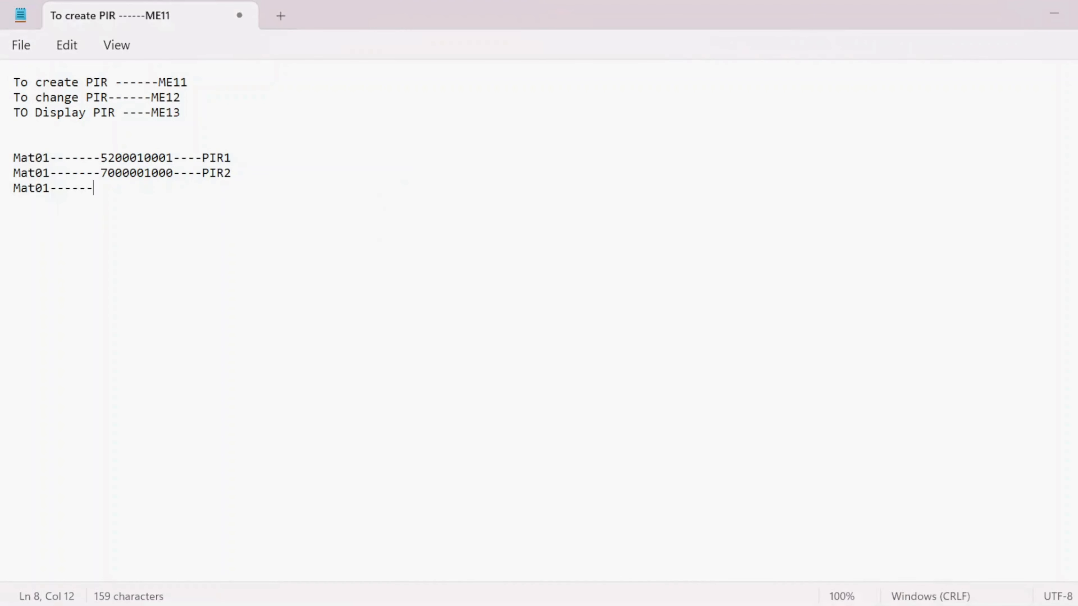
pyautogui.hotkey('ctrl', 'v')
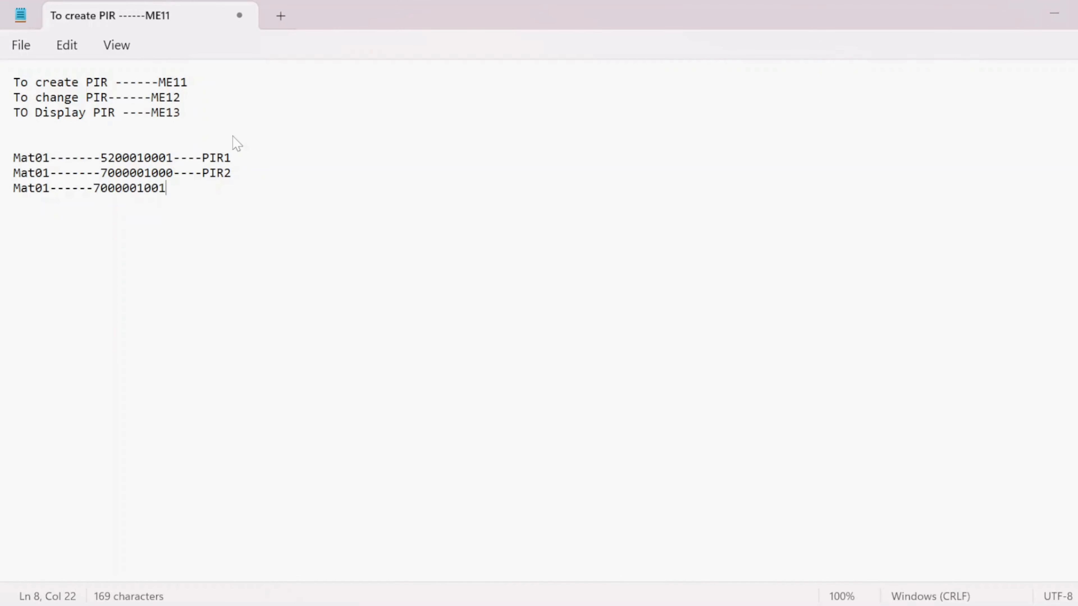
pyautogui.write('----')
pyautogui.press('capslock')
pyautogui.write('PI')
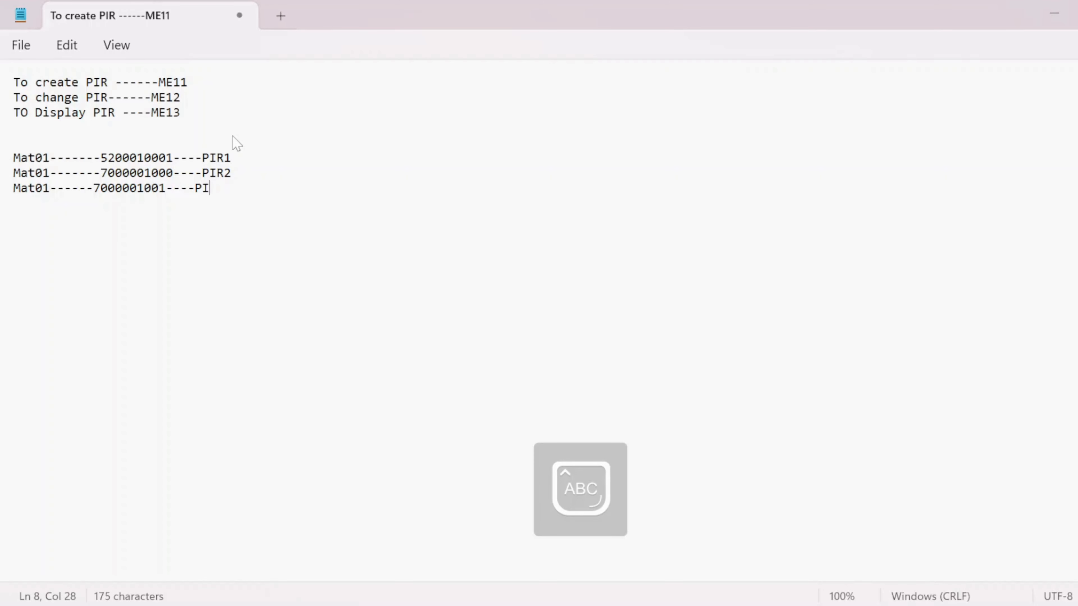
pyautogui.write('R3')
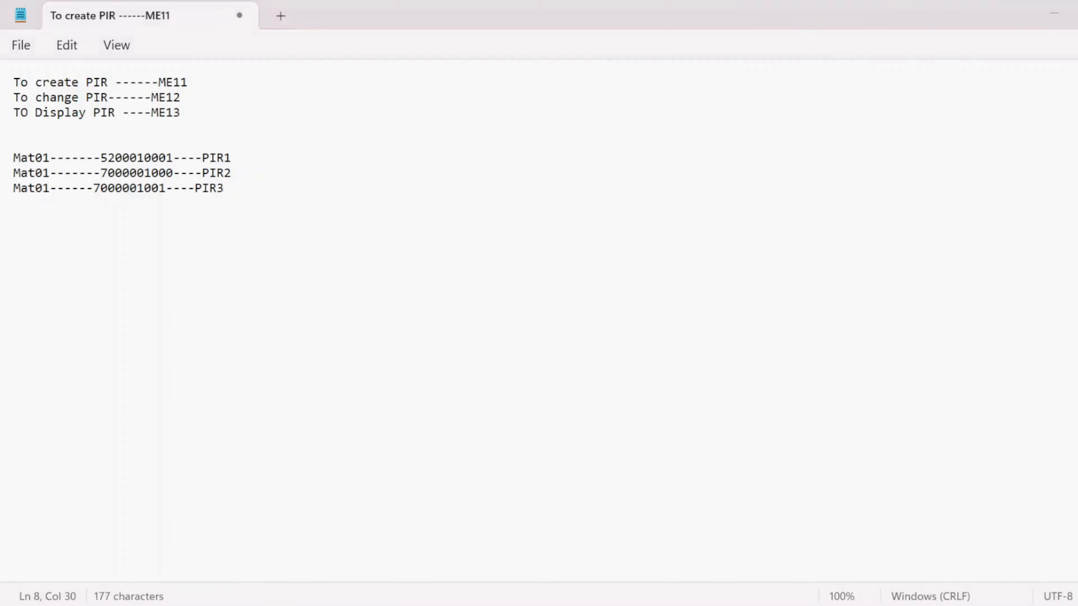
pyautogui.hotkey('alt', 'Tab')
pyautogui.hotkey('alt', 'Tab')
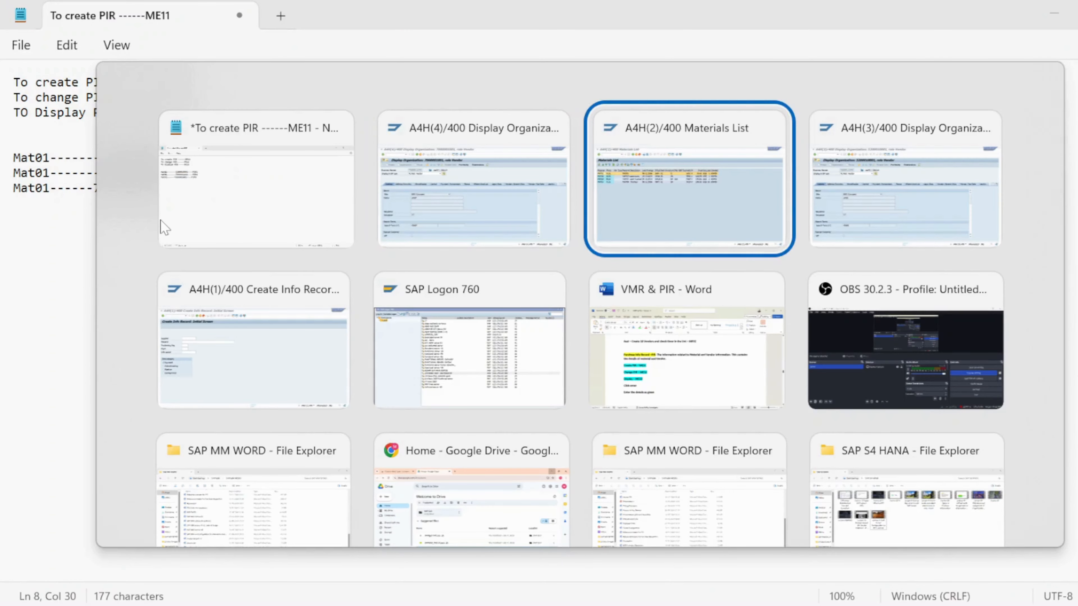
pyautogui.press('Left')
pyautogui.press('Left')
pyautogui.press('Down')
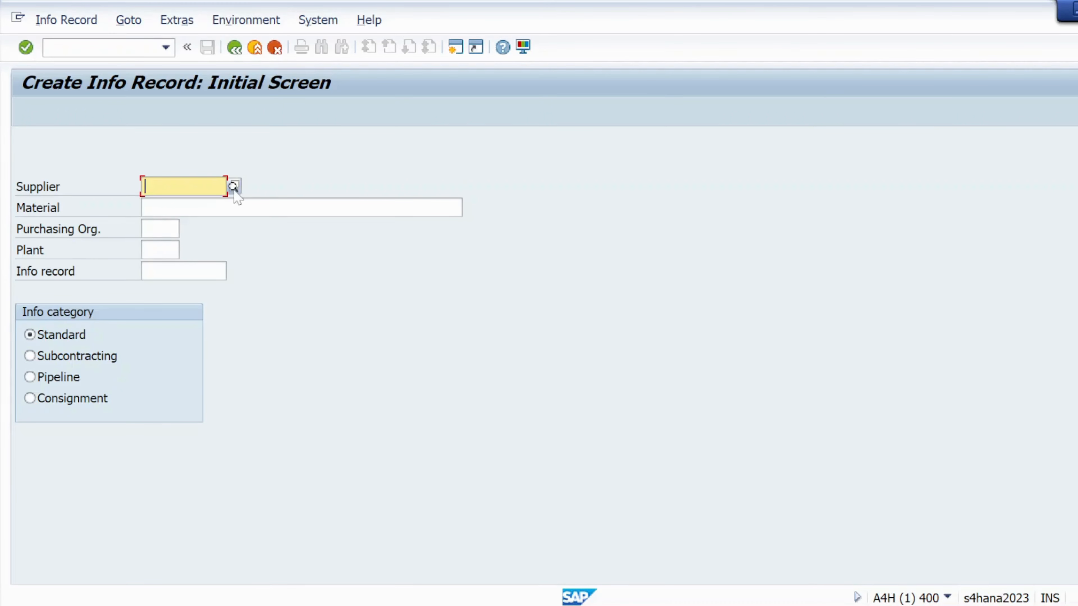
pyautogui.hotkey('alt', 'Tab')
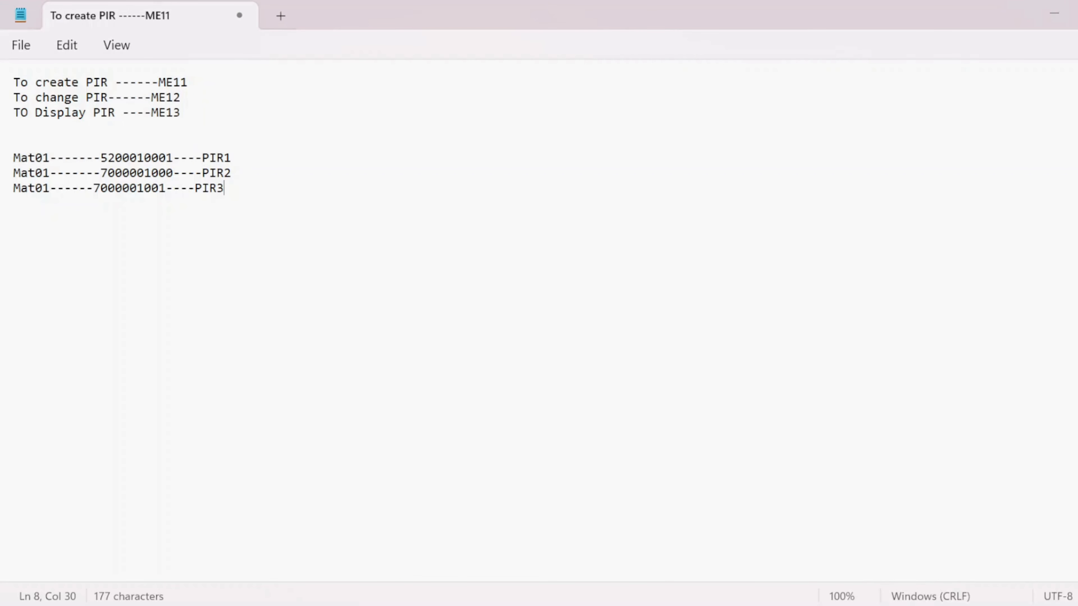
pyautogui.moveTo(172, 158); pyautogui.dragTo(102, 161)
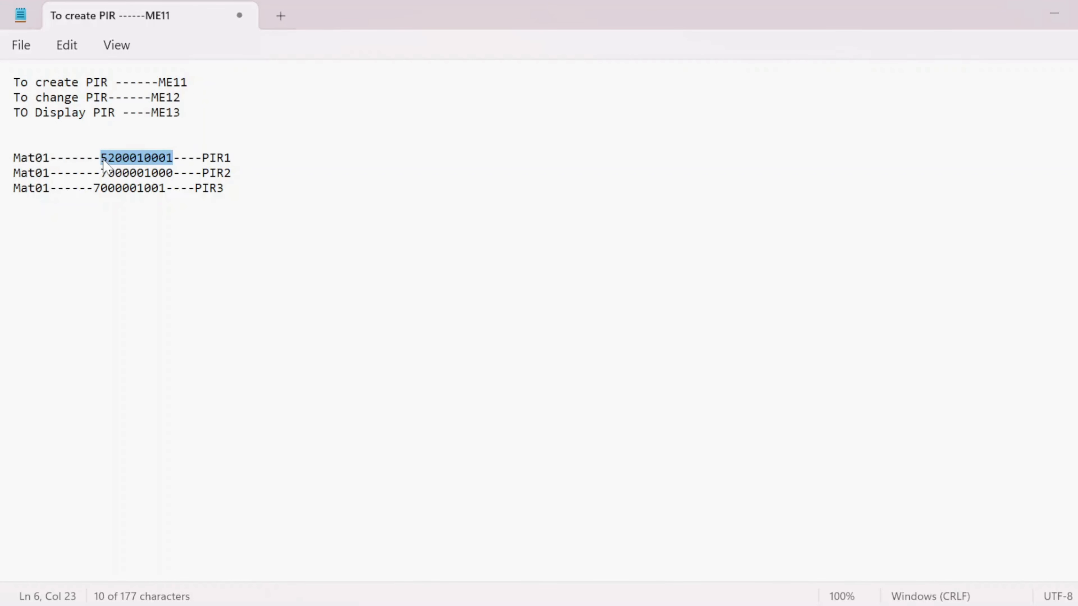
pyautogui.hotkey('alt', 'Tab')
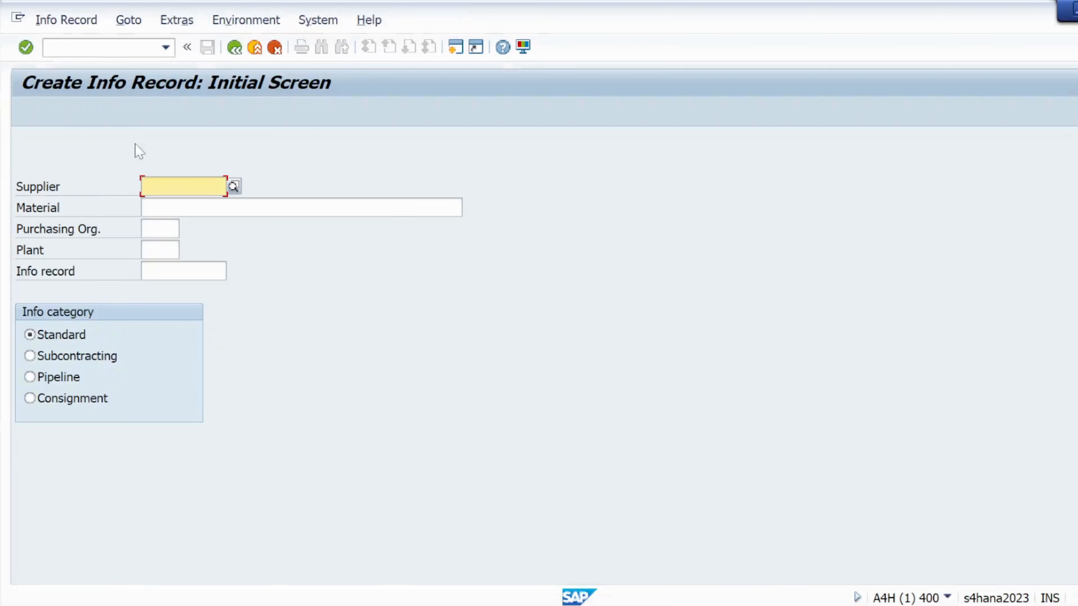
pyautogui.hotkey('ctrl', 'v')
pyautogui.press('Tab')
pyautogui.write('MA')
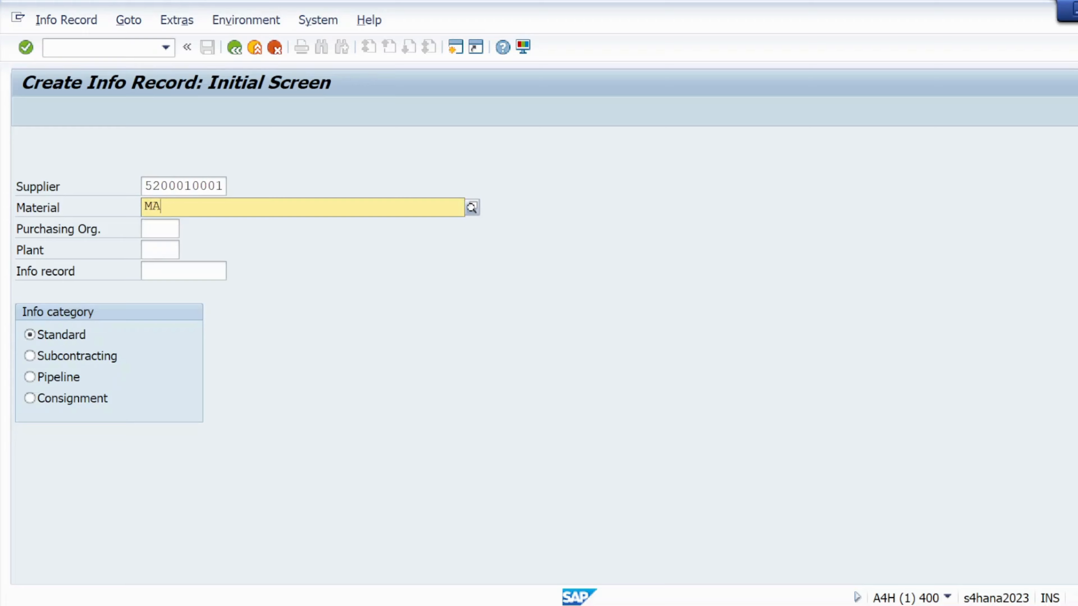
pyautogui.press('BackSpace')
pyautogui.press('capslock')
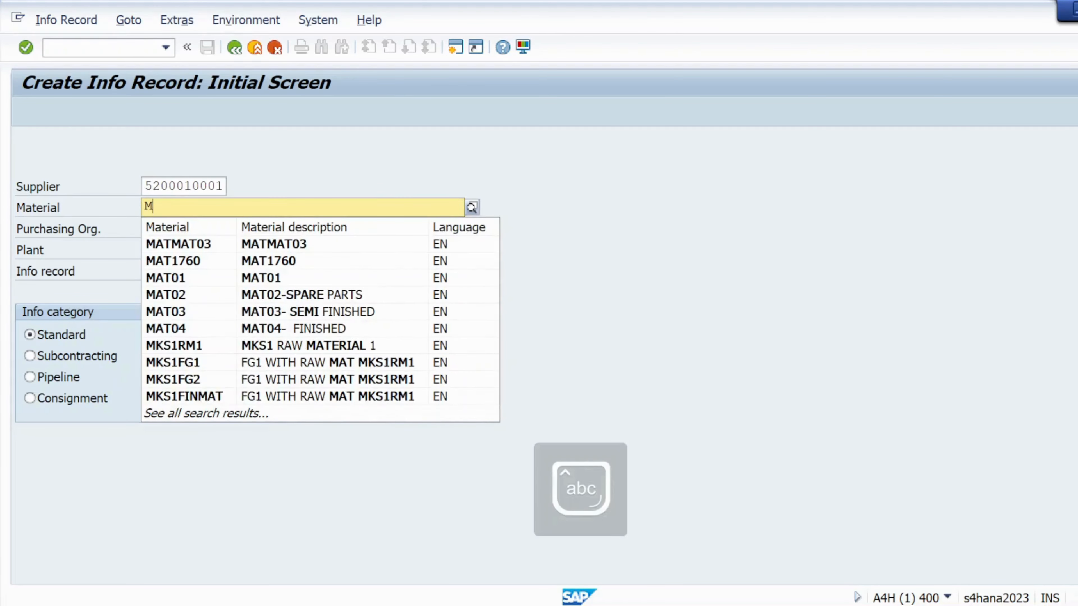
pyautogui.write('at02')
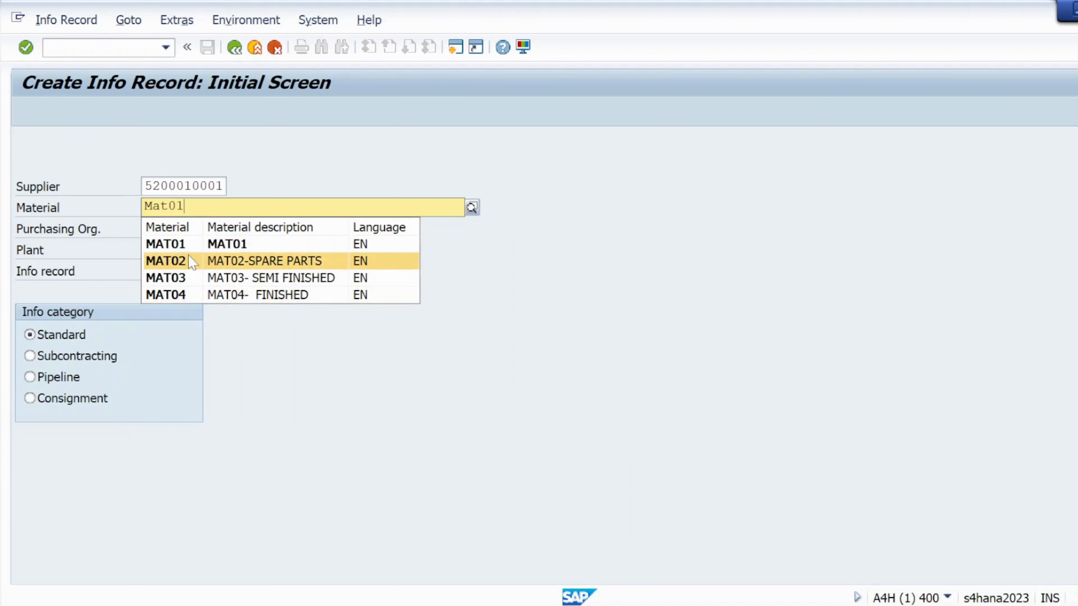
pyautogui.click(184, 248)
pyautogui.press('Tab')
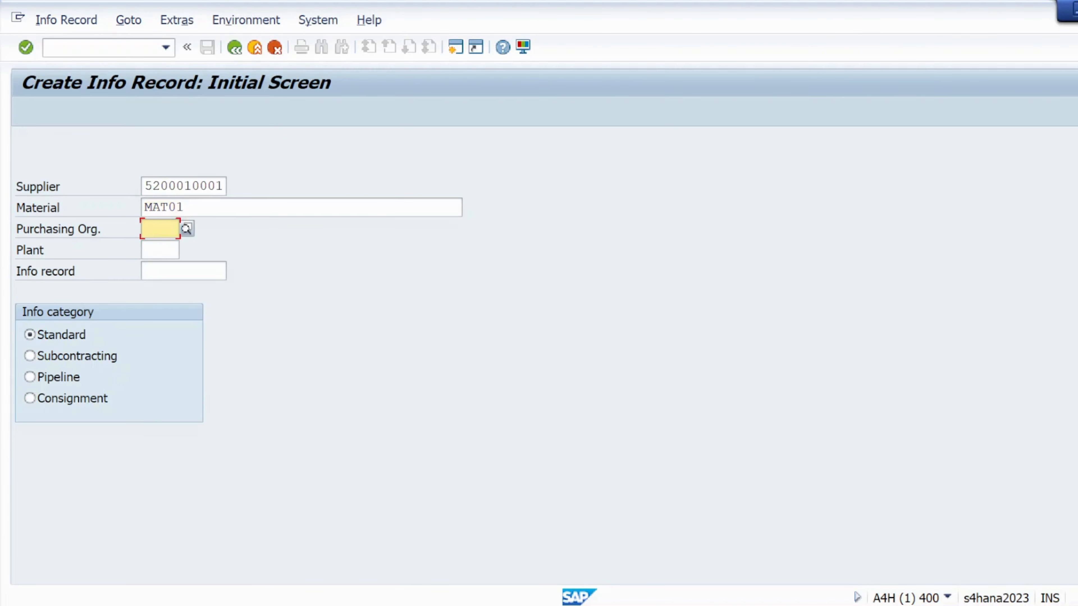
# - Enter purchasing organization KRP1 and plant KL01 for the info record
pyautogui.write('krp1')
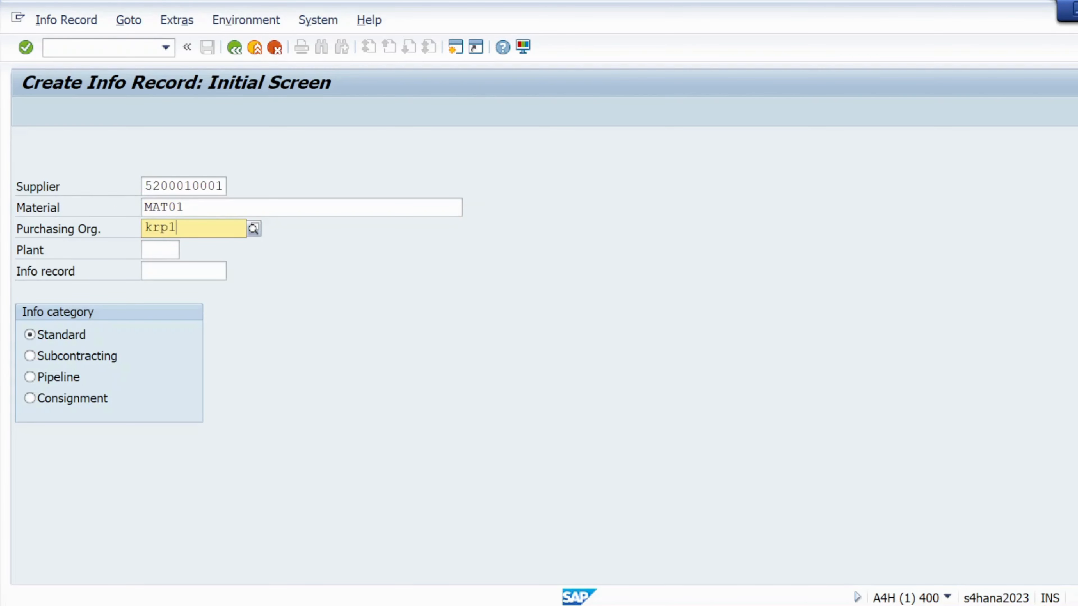
pyautogui.click(185, 266)
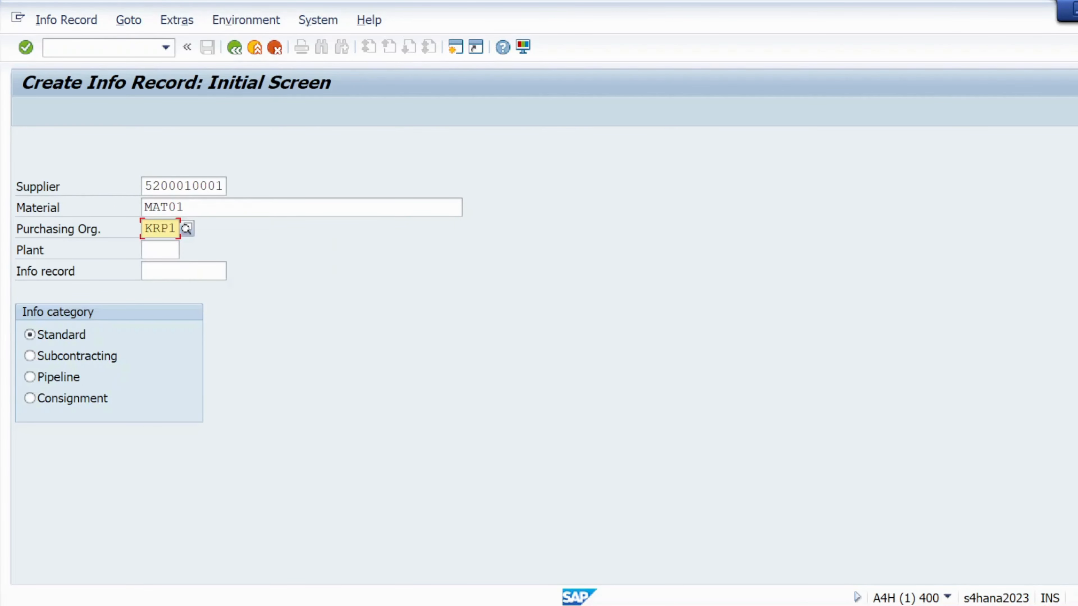
pyautogui.click(159, 250)
pyautogui.write('kl01')
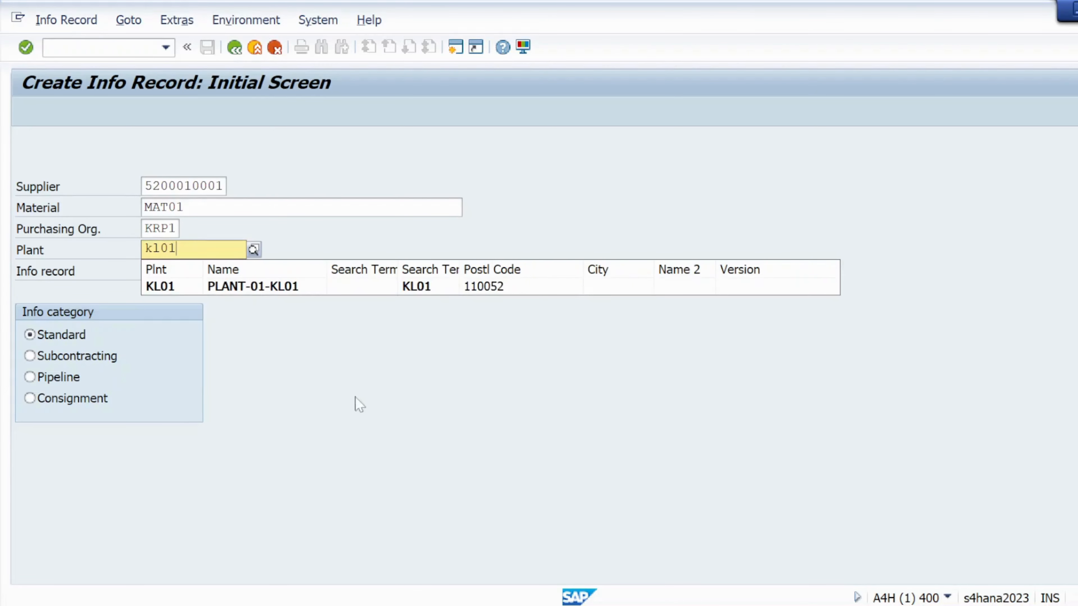
pyautogui.click(165, 287)
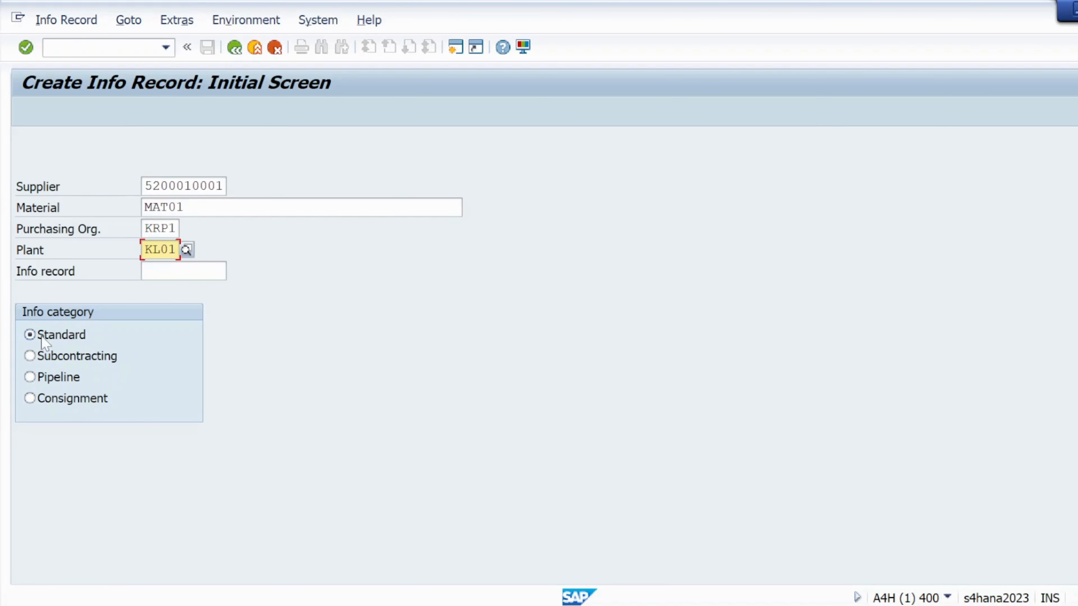
# - Continue from the initial screen through the general data to the purchasing organization data
pyautogui.click(26, 47)
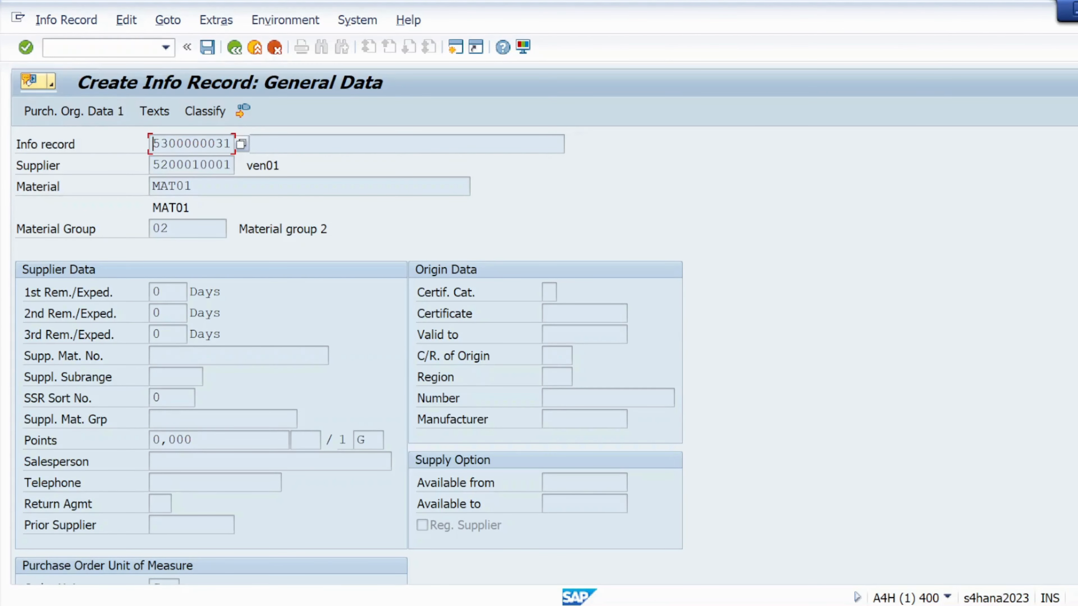
pyautogui.click(27, 48)
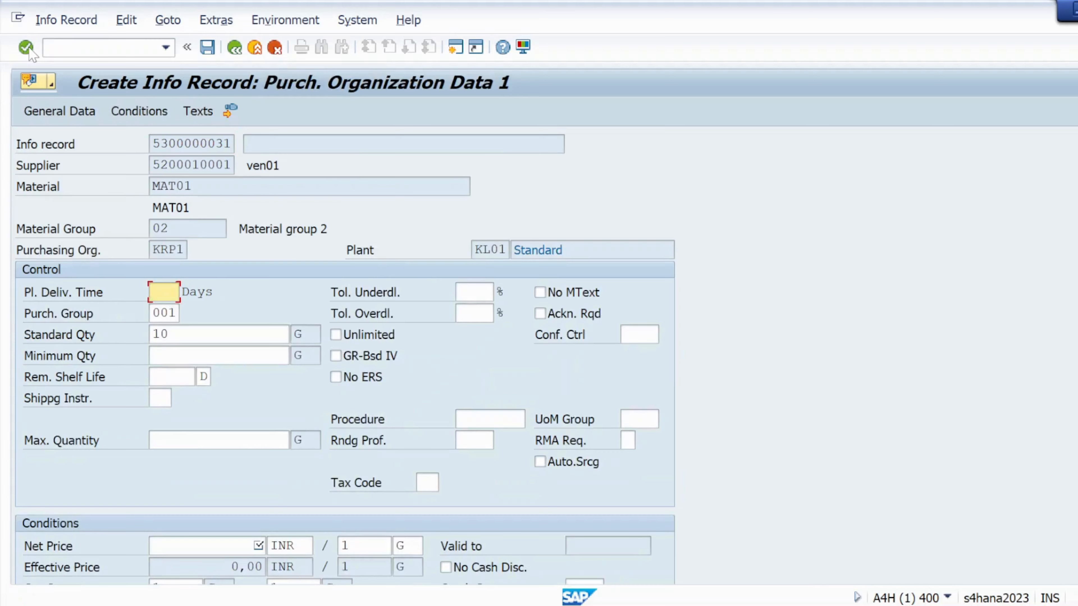
# - Set the planned delivery time to 5 days and the net price to 10 INR in the purchasing organization data
pyautogui.click(164, 293)
pyautogui.click(169, 315)
pyautogui.click(183, 335)
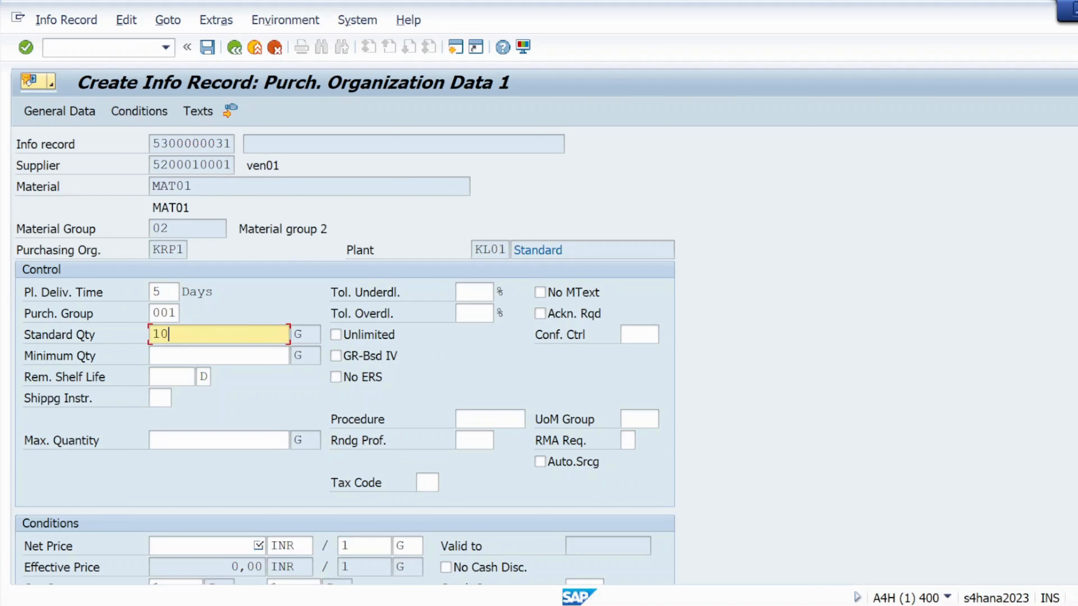
pyautogui.click(200, 546)
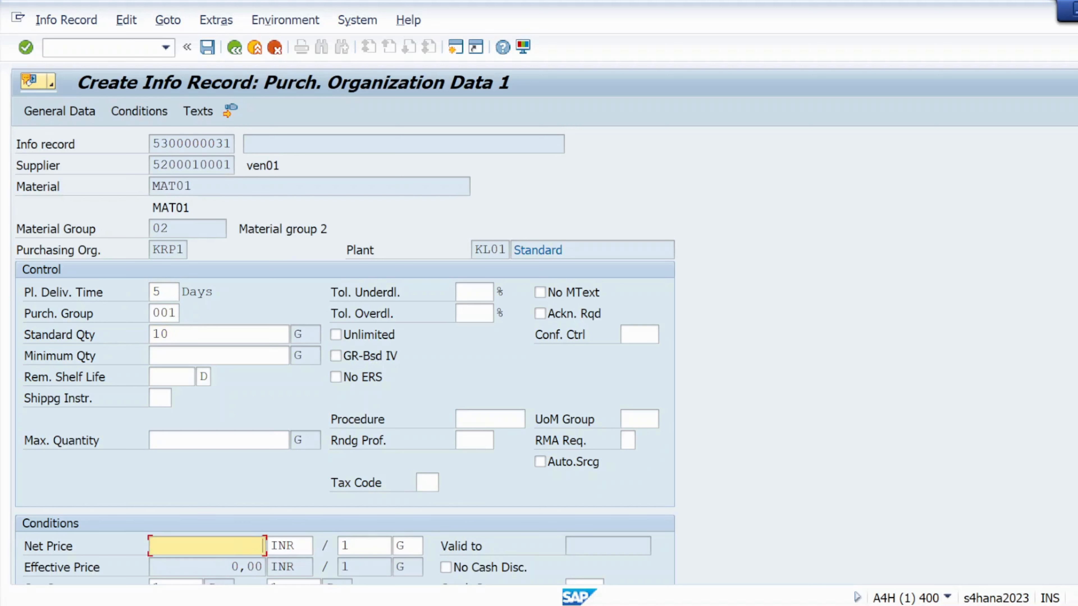
pyautogui.write('10')
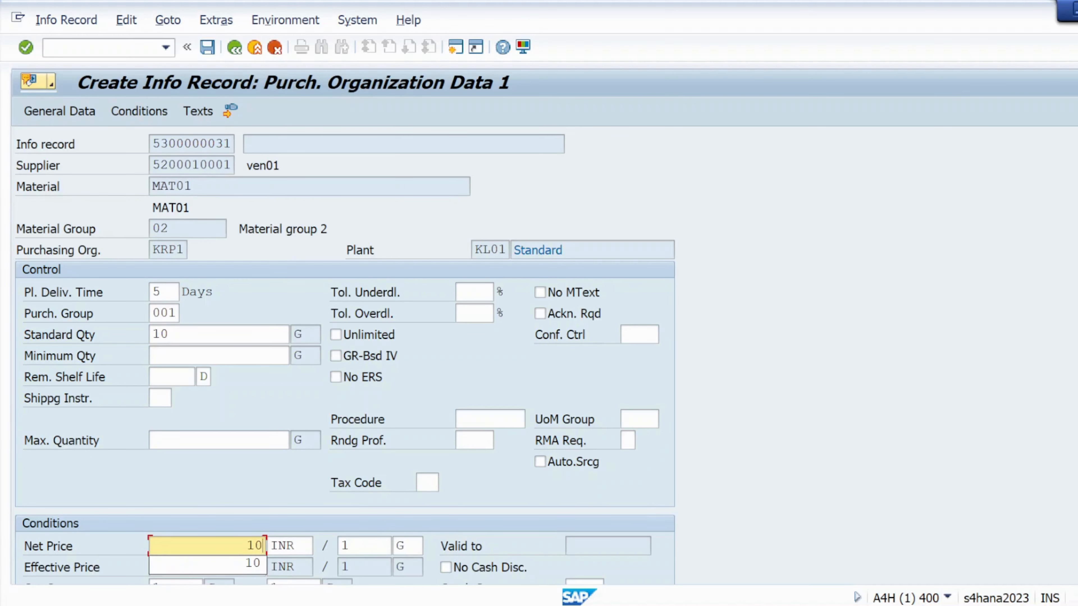
pyautogui.scroll(-3, 345, 356)
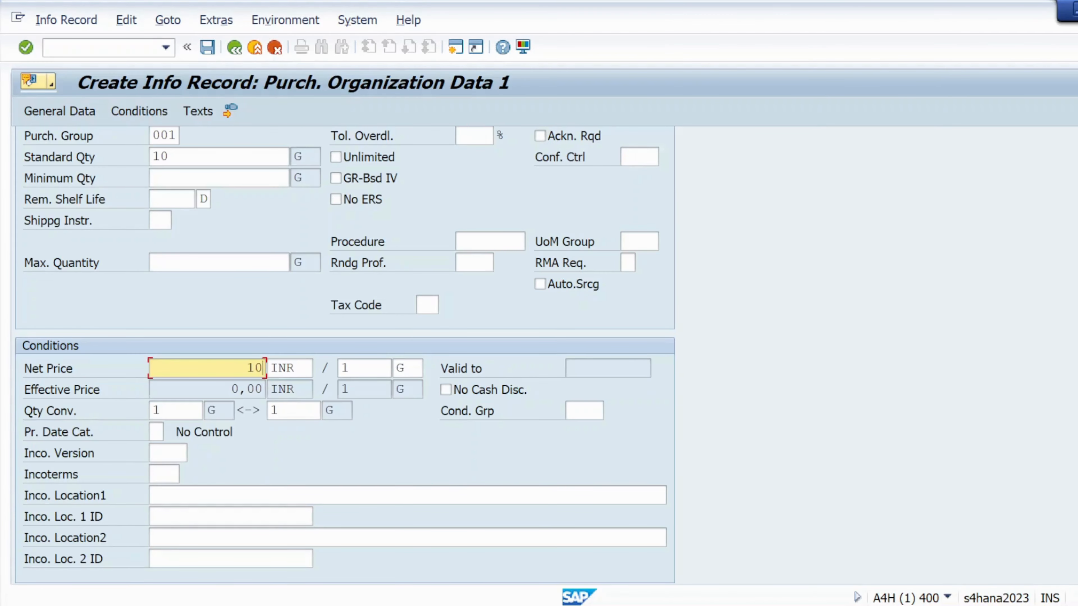
# - Continue through the remaining info record screens and save the info record
pyautogui.click(26, 47)
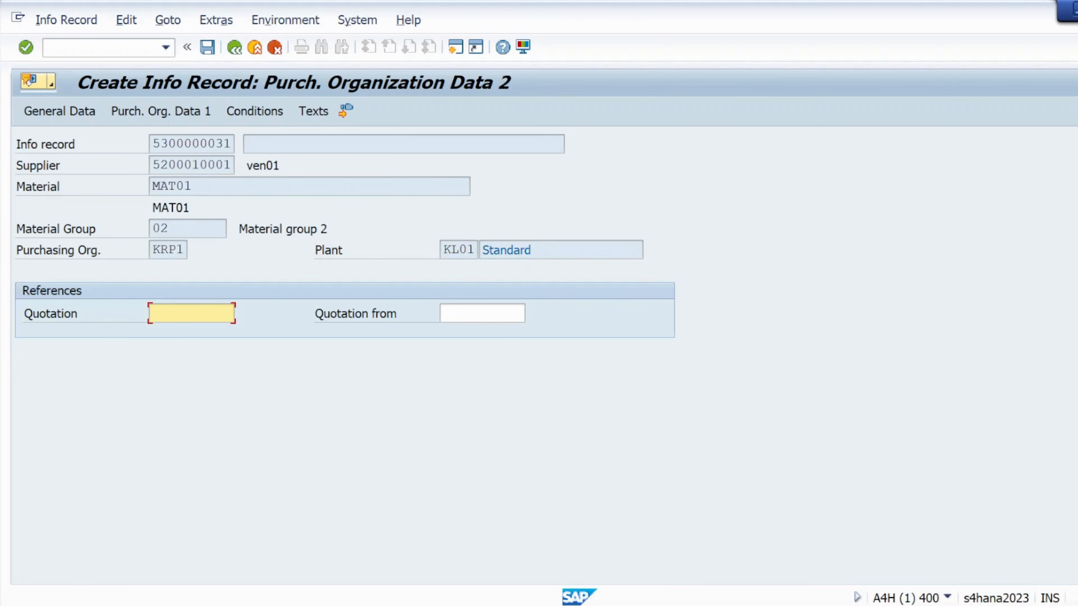
pyautogui.click(26, 47)
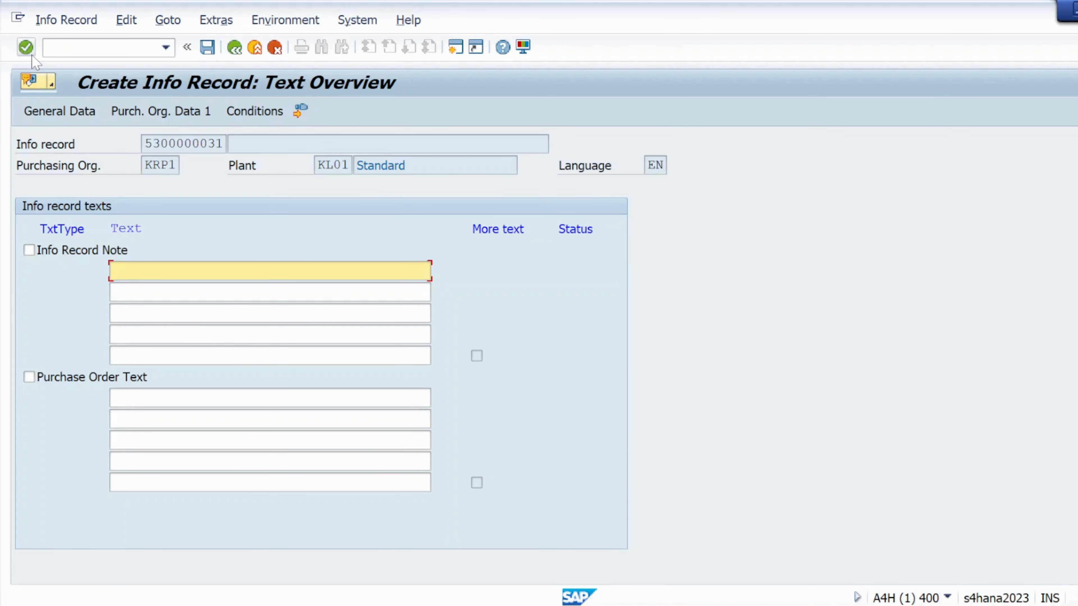
pyautogui.click(25, 47)
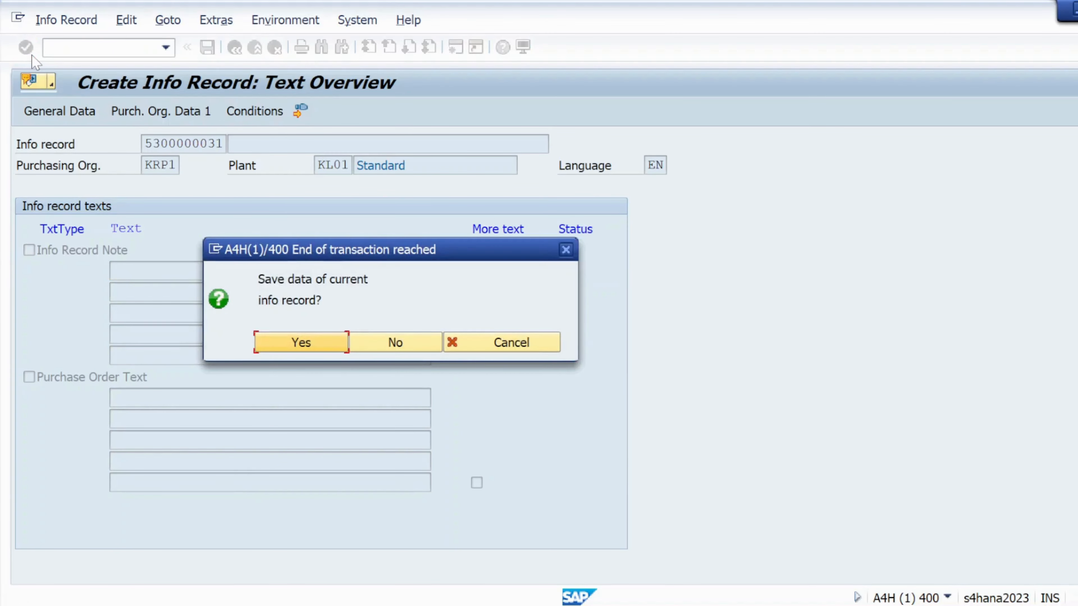
pyautogui.click(301, 342)
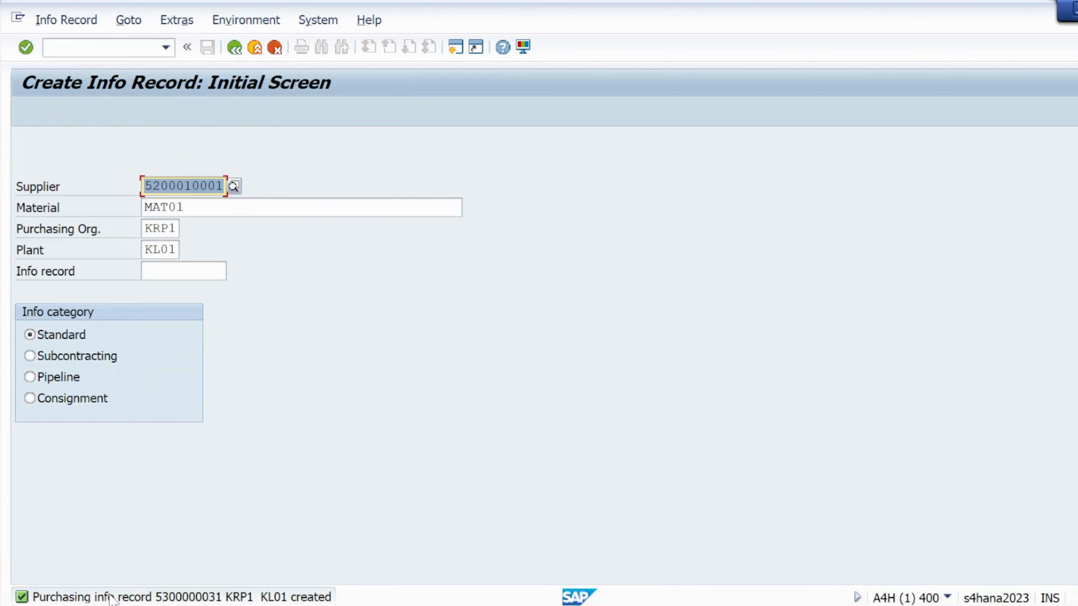
# - Copy the info record creation message and paste it after PIR1 in the first note line, separated by dashes
pyautogui.doubleClick(181, 597)
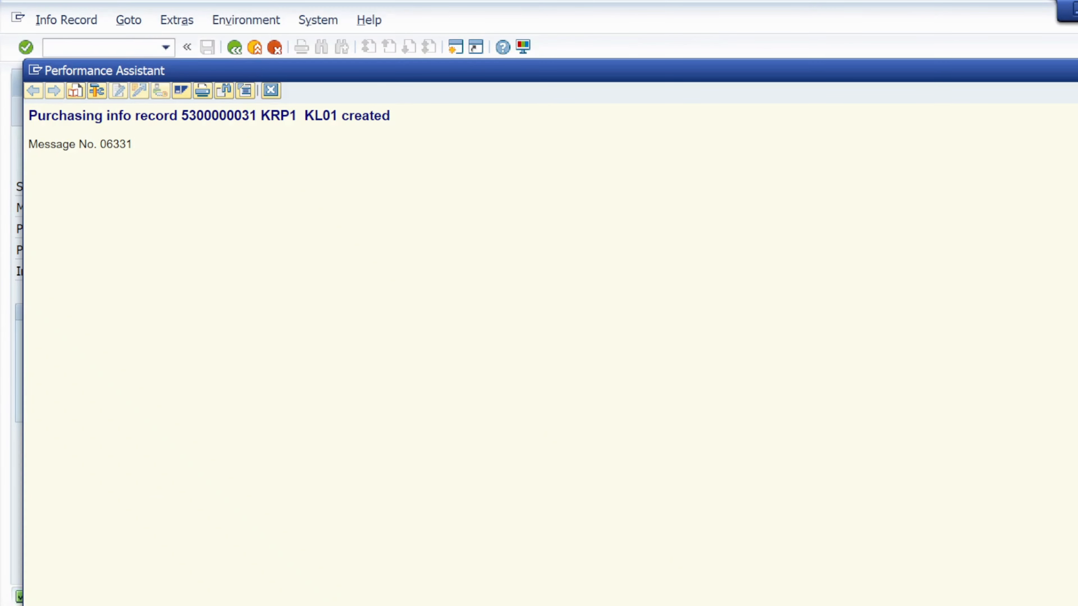
pyautogui.moveTo(29, 115); pyautogui.dragTo(478, 118)
pyautogui.hotkey('ctrl', 'c')
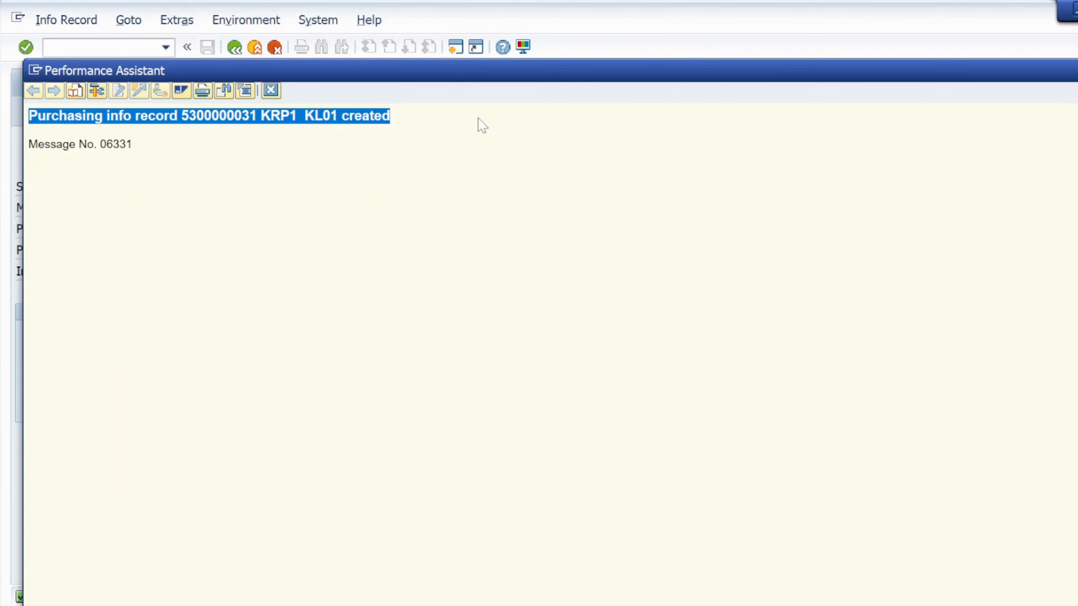
pyautogui.hotkey('alt', 'Tab')
pyautogui.hotkey('alt', 'Tab')
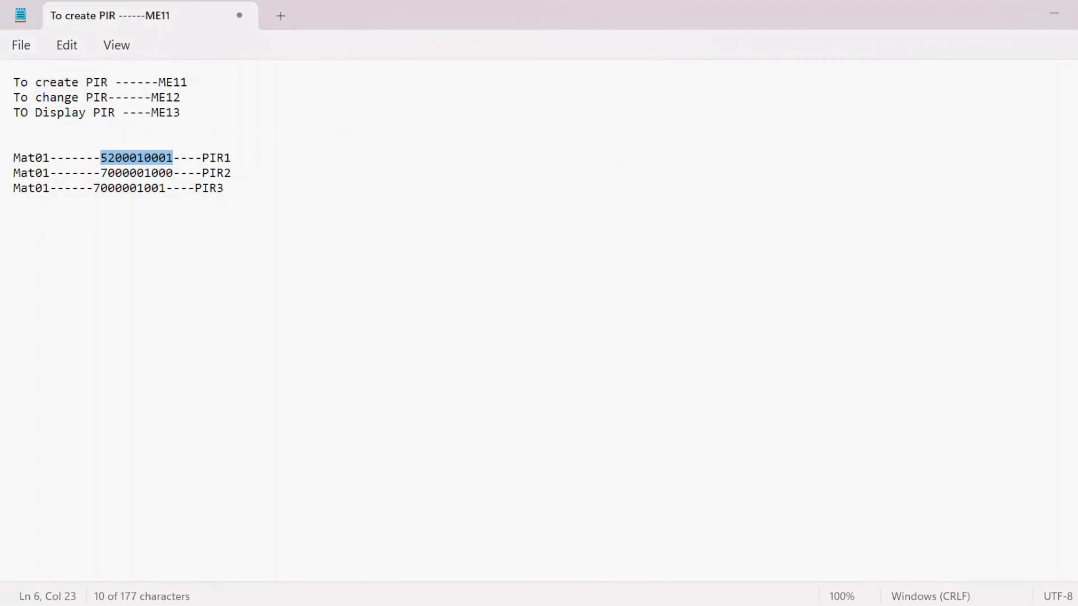
pyautogui.click(250, 159)
pyautogui.write('-------')
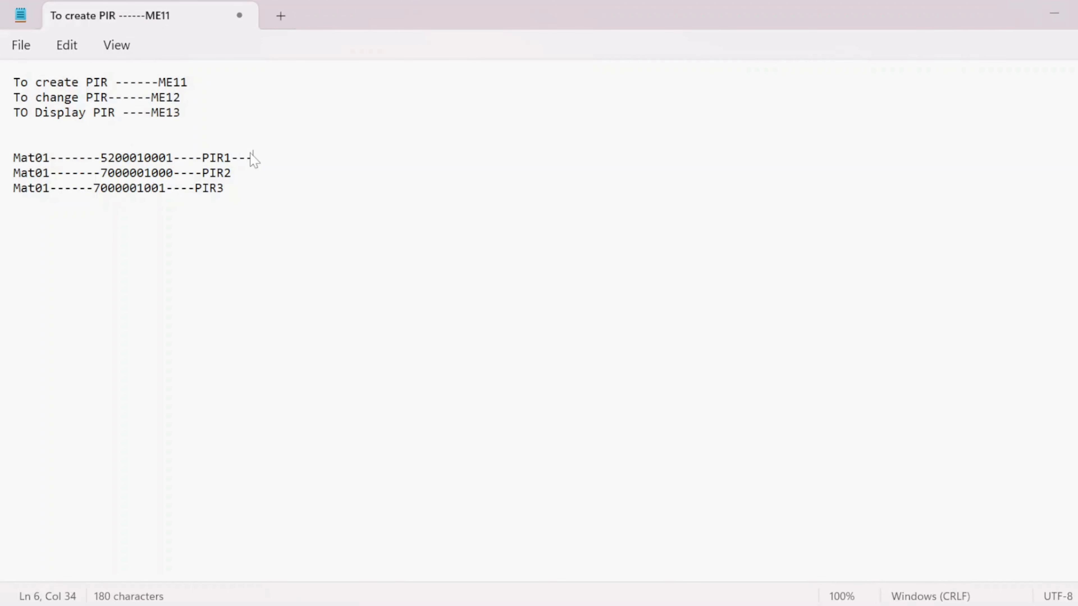
pyautogui.hotkey('ctrl', 'v')
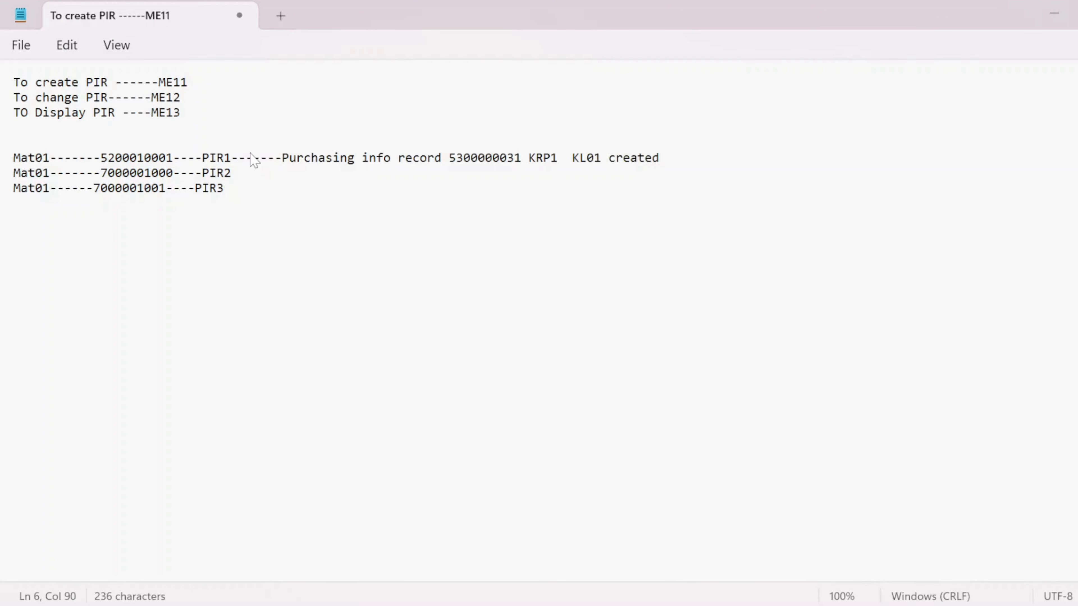
# - Append a dash separator after PIR2 in the second note line
pyautogui.click(232, 177)
pyautogui.write('------')
pyautogui.hotkey('alt', 'Tab')
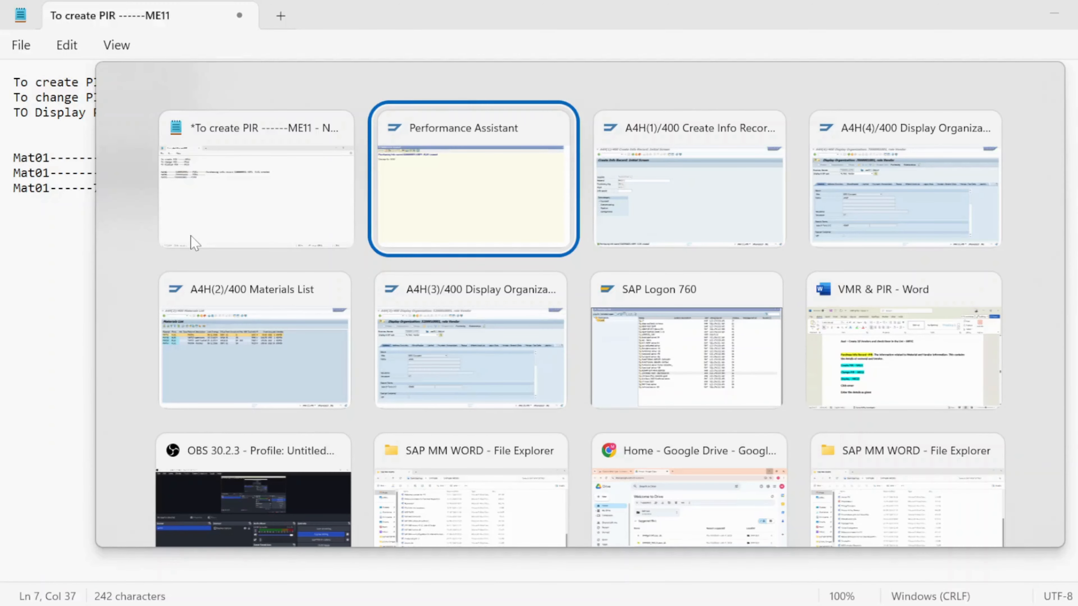
pyautogui.click(194, 243)
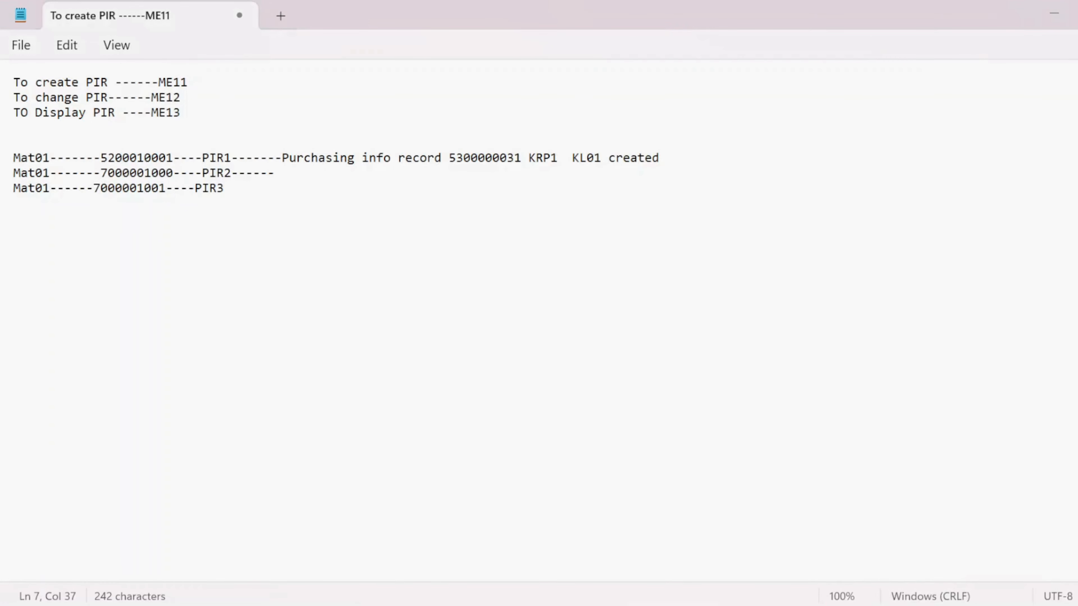
pyautogui.moveTo(100, 174); pyautogui.dragTo(174, 182)
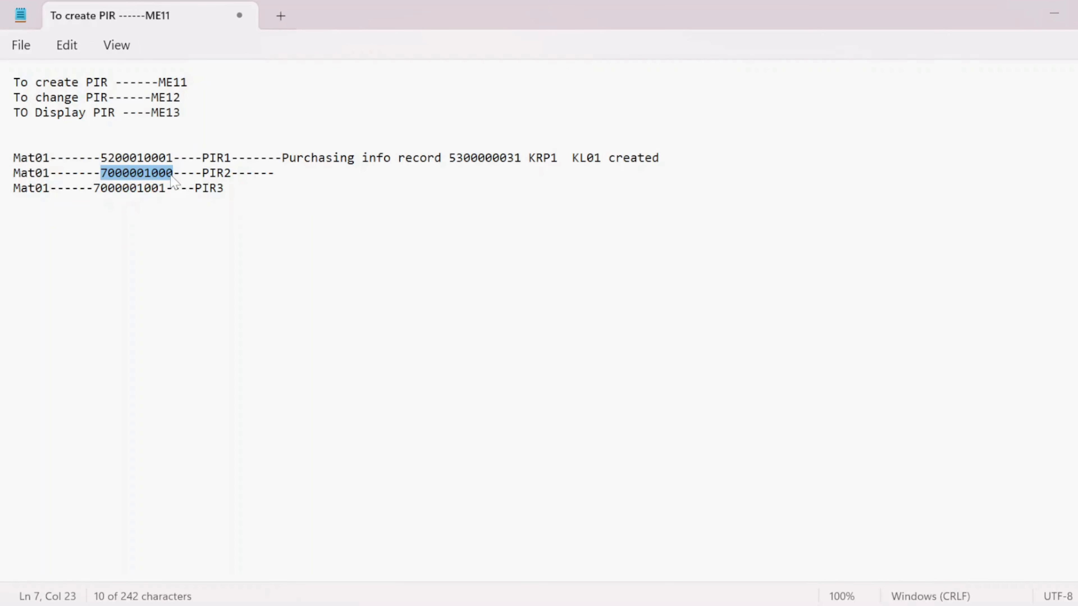
pyautogui.hotkey('alt', 'Tab')
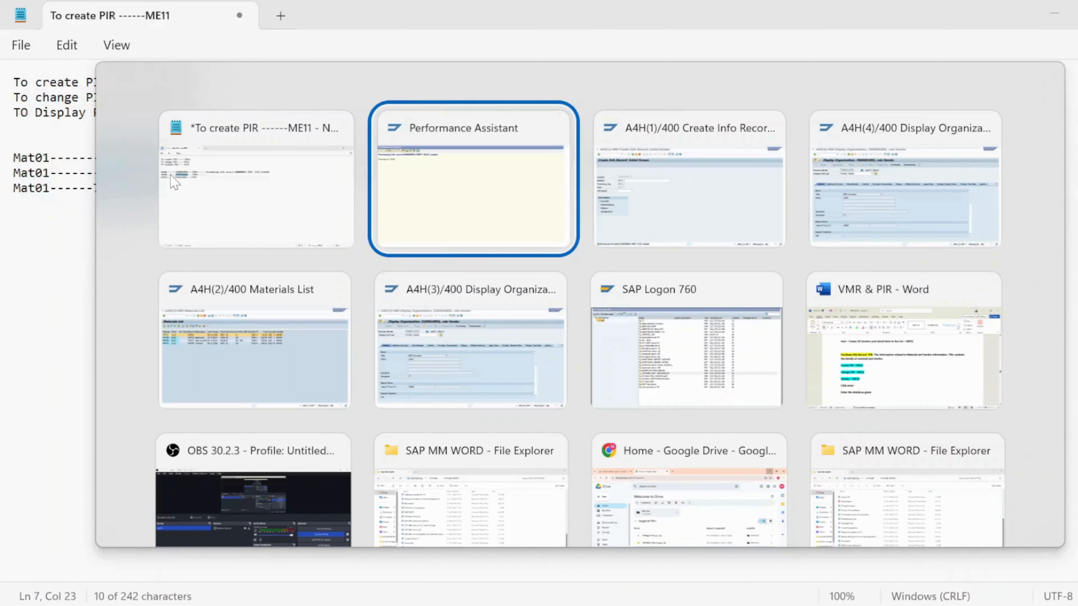
pyautogui.hotkey('alt', 'Tab')
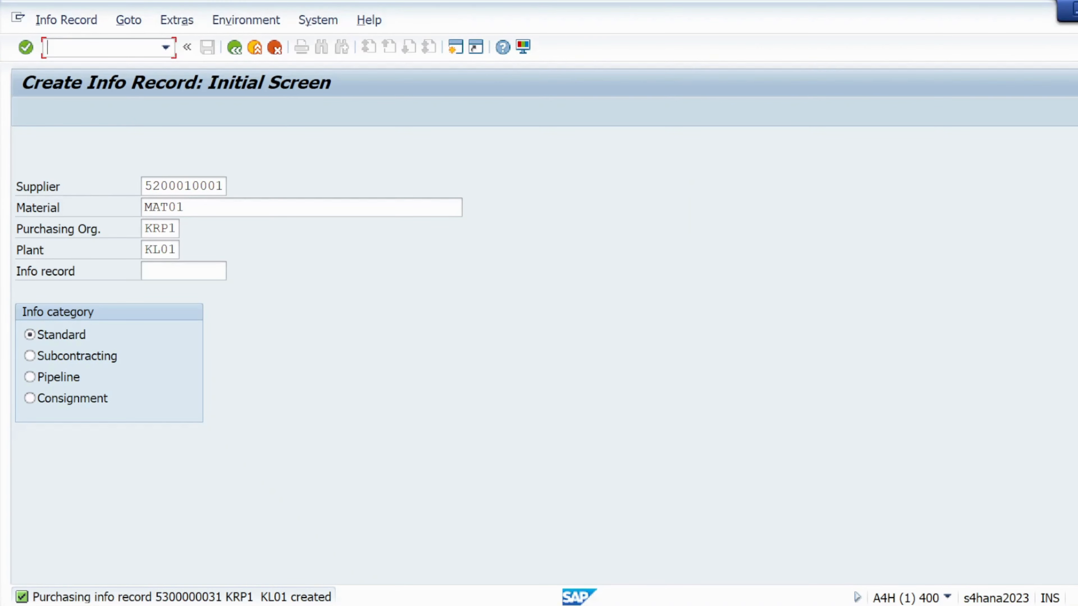
pyautogui.click(223, 187)
pyautogui.press('BackSpace')
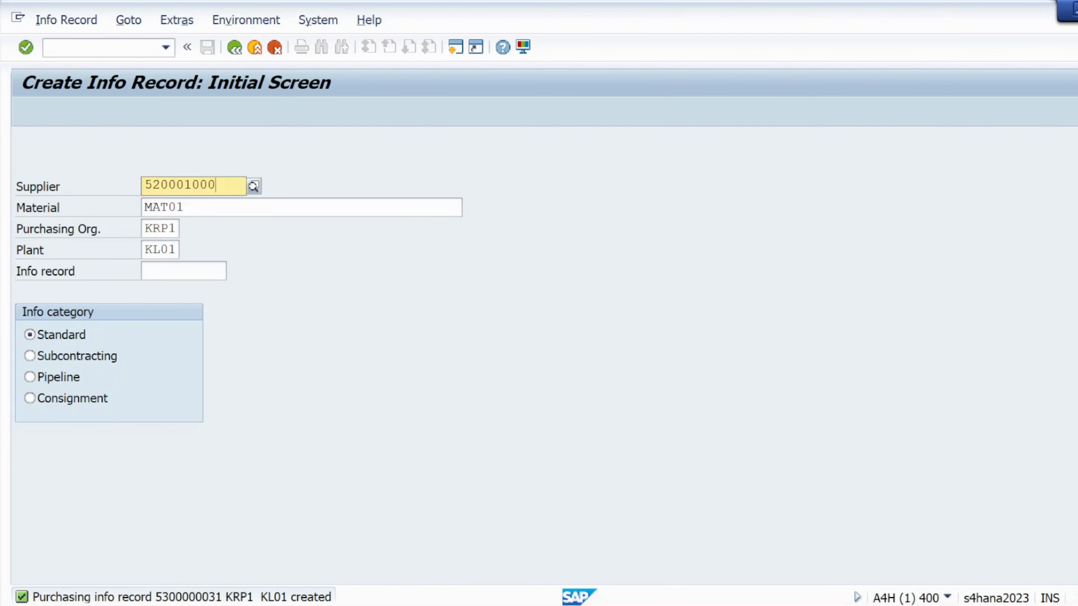
pyautogui.press('BackSpace')
pyautogui.press('BackSpace')
pyautogui.press('BackSpace')
pyautogui.press('BackSpace')
pyautogui.press('BackSpace')
pyautogui.press('BackSpace')
pyautogui.press('BackSpace')
pyautogui.press('BackSpace')
pyautogui.press('BackSpace')
pyautogui.write('7000001000')
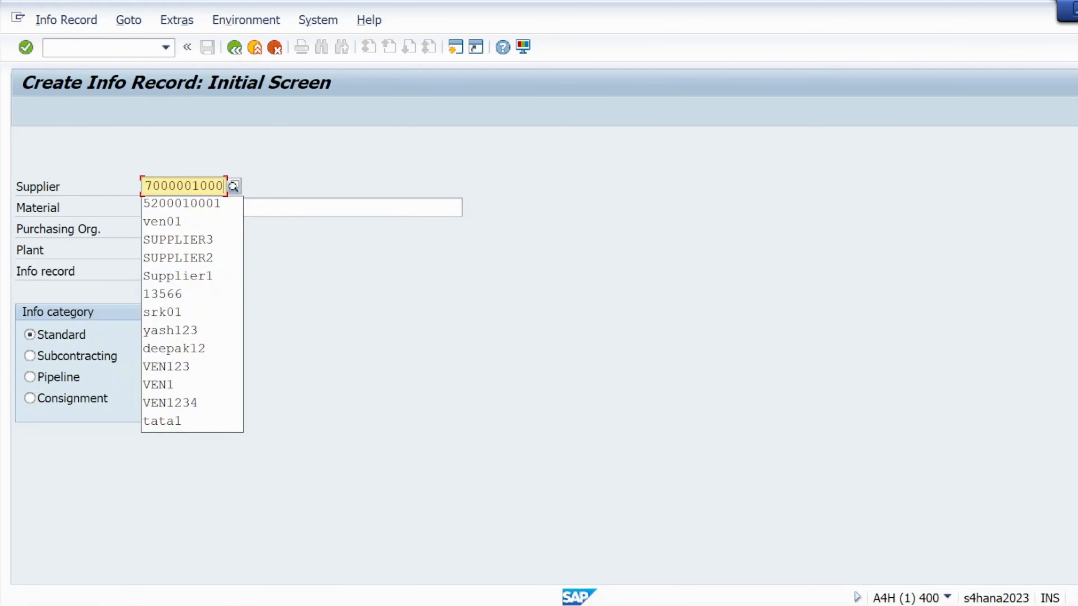
pyautogui.click(336, 322)
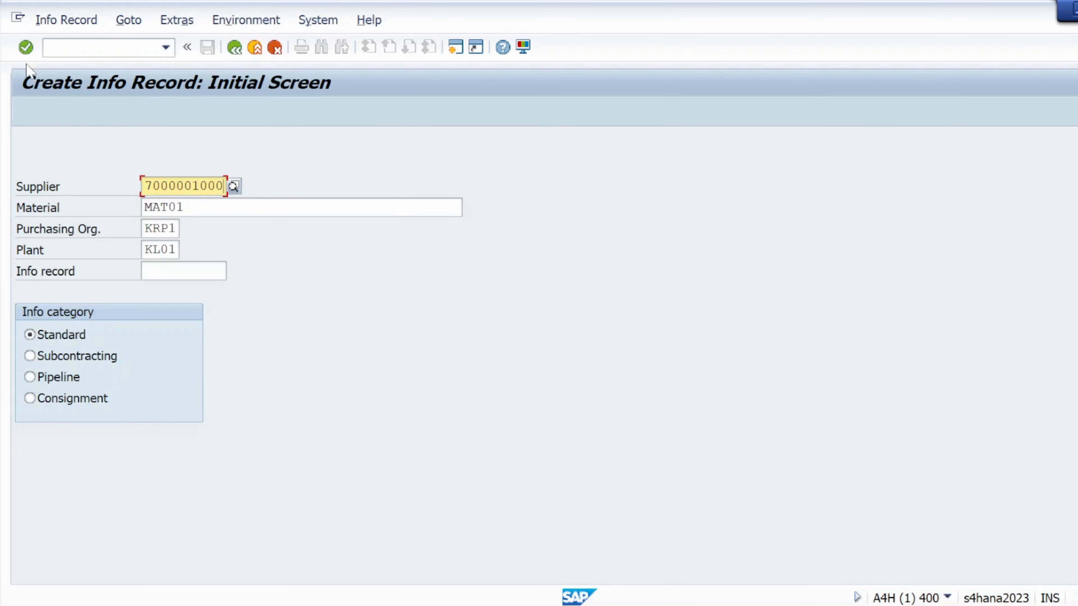
pyautogui.click(26, 47)
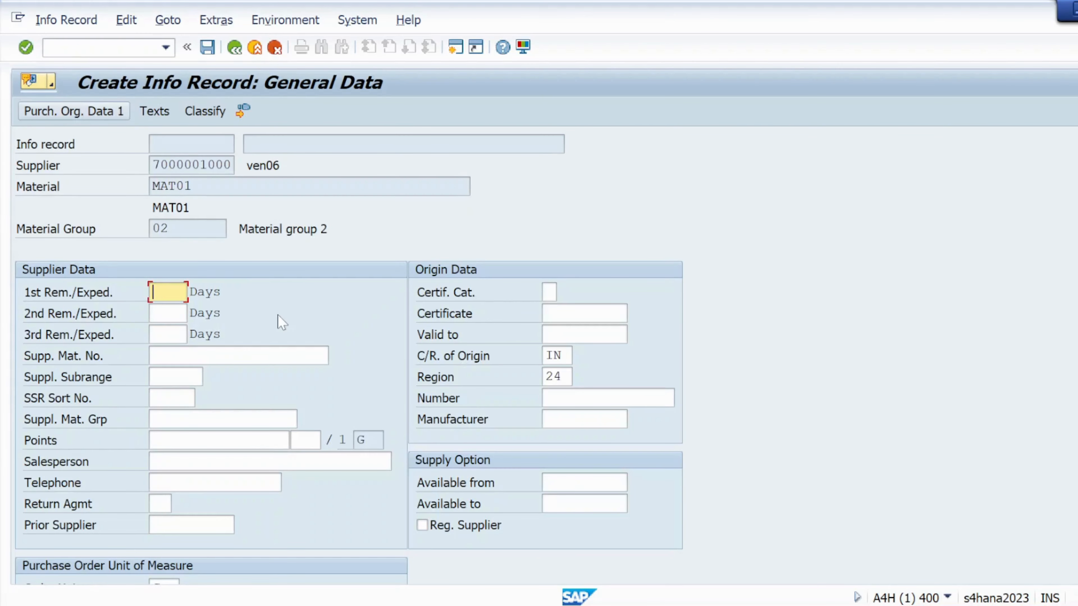
# - Fill the purchasing organization data with 5 days delivery time, standard quantity 10, net price 10 and purchasing group 001
pyautogui.click(25, 49)
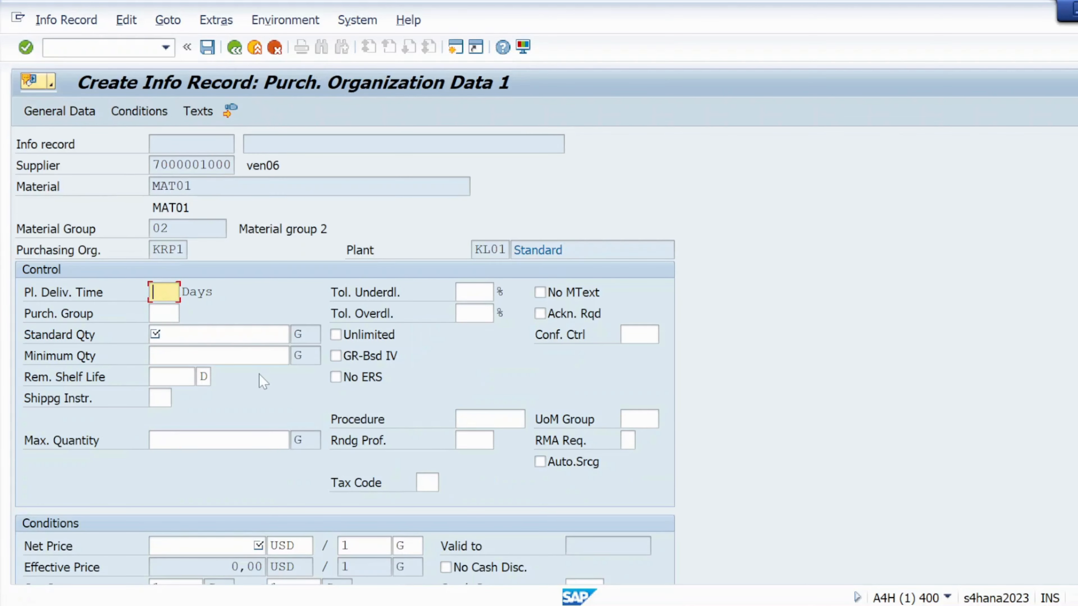
pyautogui.click(158, 313)
pyautogui.click(174, 334)
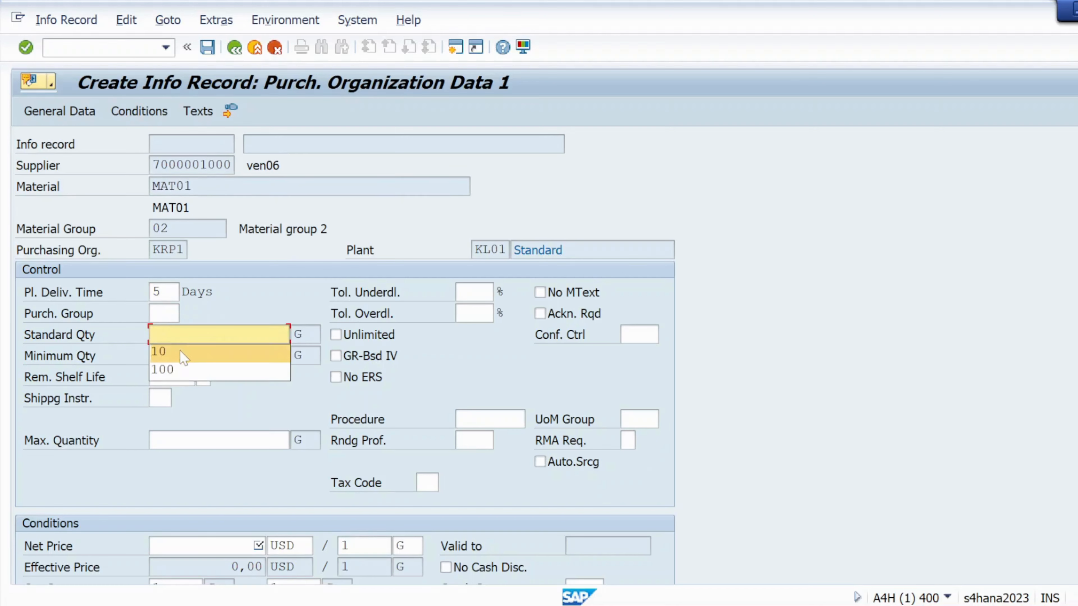
pyautogui.click(181, 356)
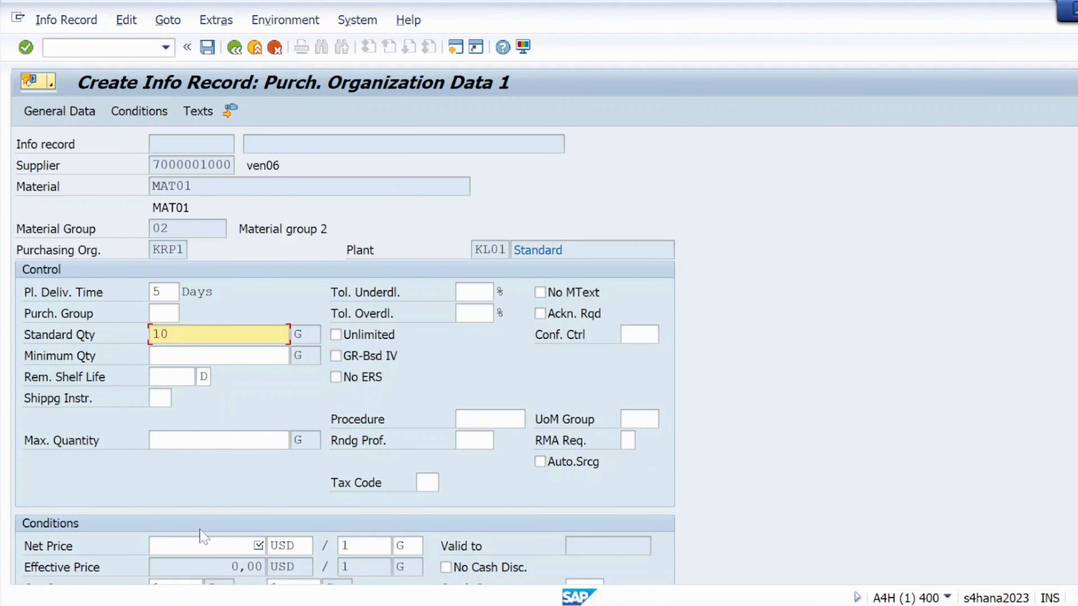
pyautogui.click(229, 546)
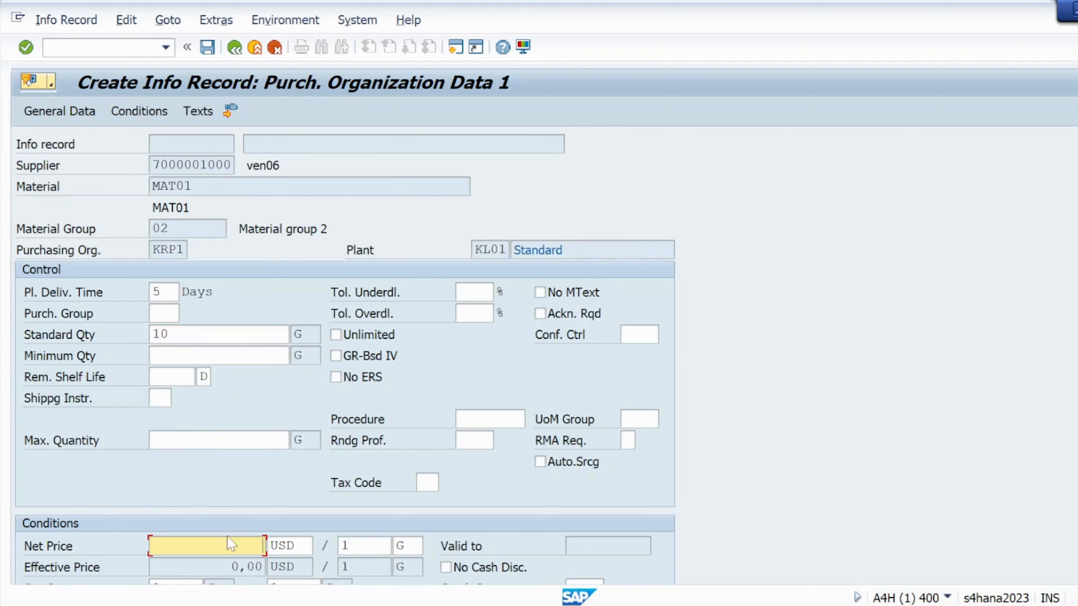
pyautogui.click(223, 568)
pyautogui.click(24, 47)
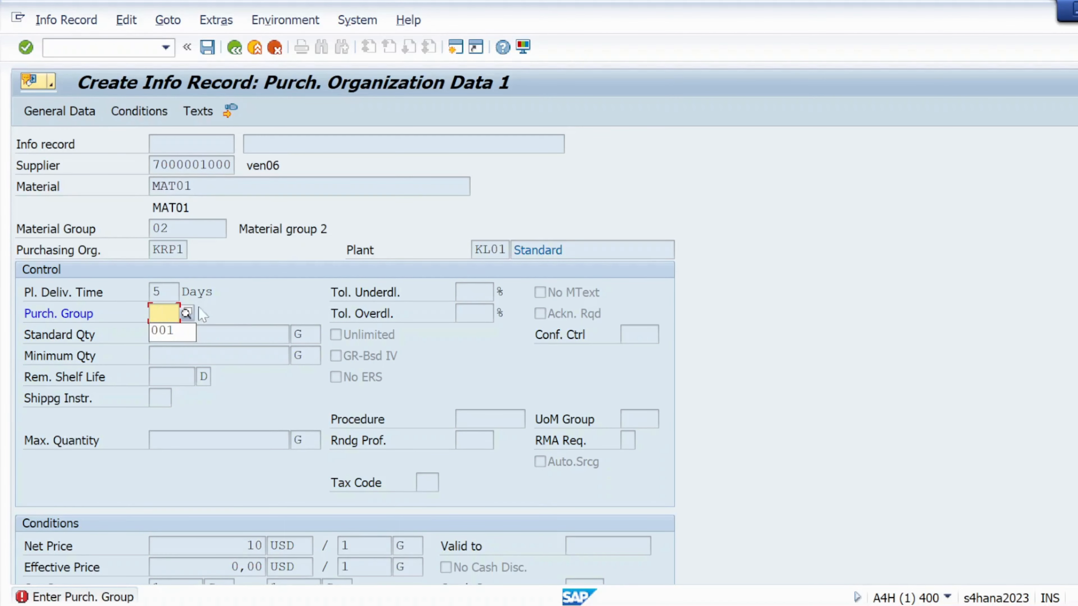
pyautogui.click(170, 331)
pyautogui.click(26, 47)
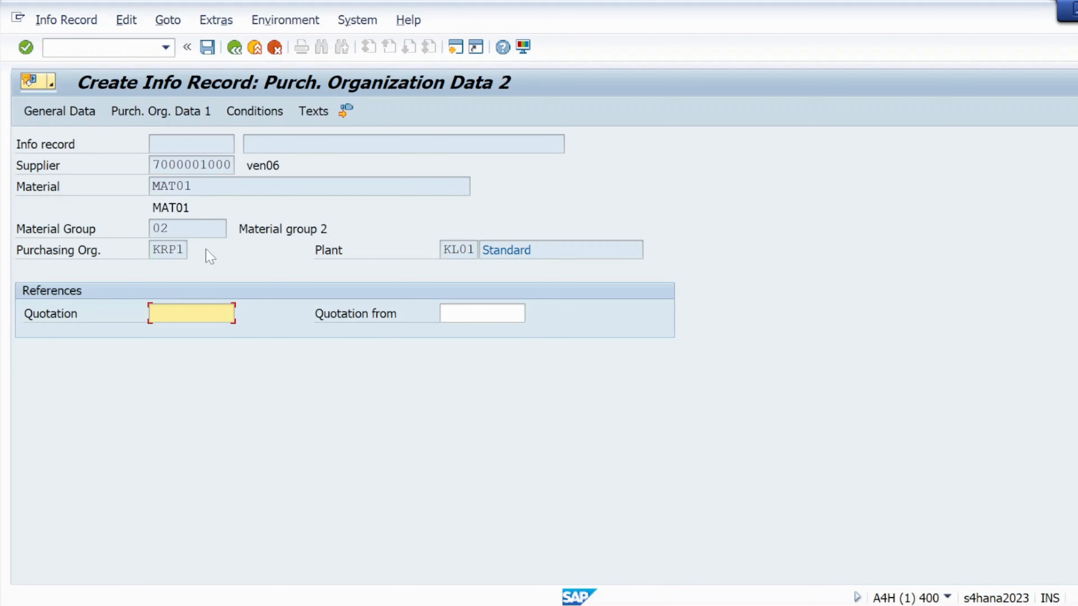
# - Continue through the remaining screens and save the second info record
pyautogui.click(27, 47)
pyautogui.click(26, 47)
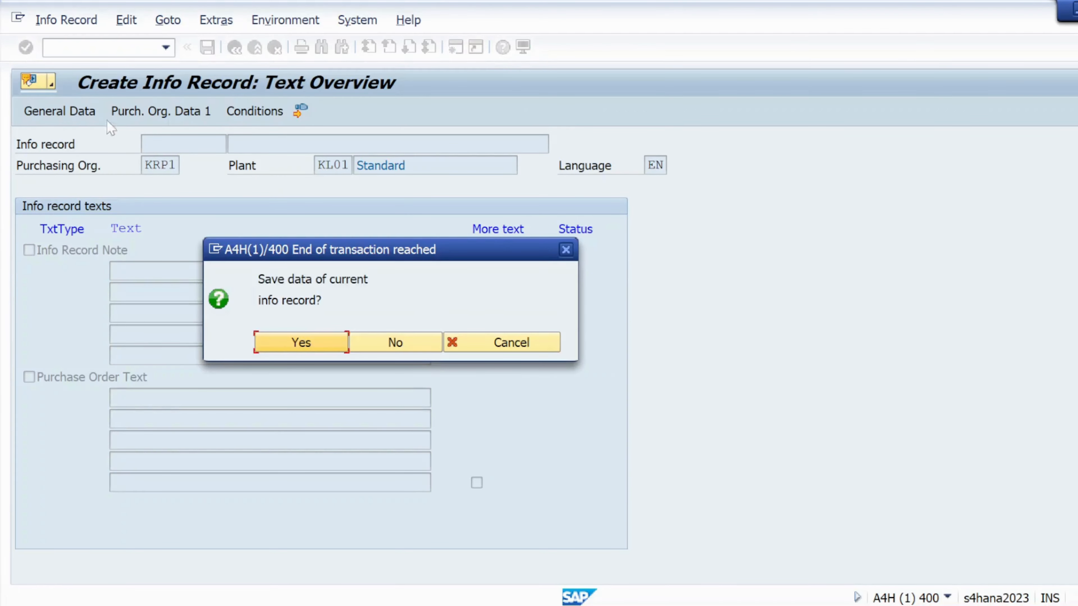
pyautogui.click(302, 342)
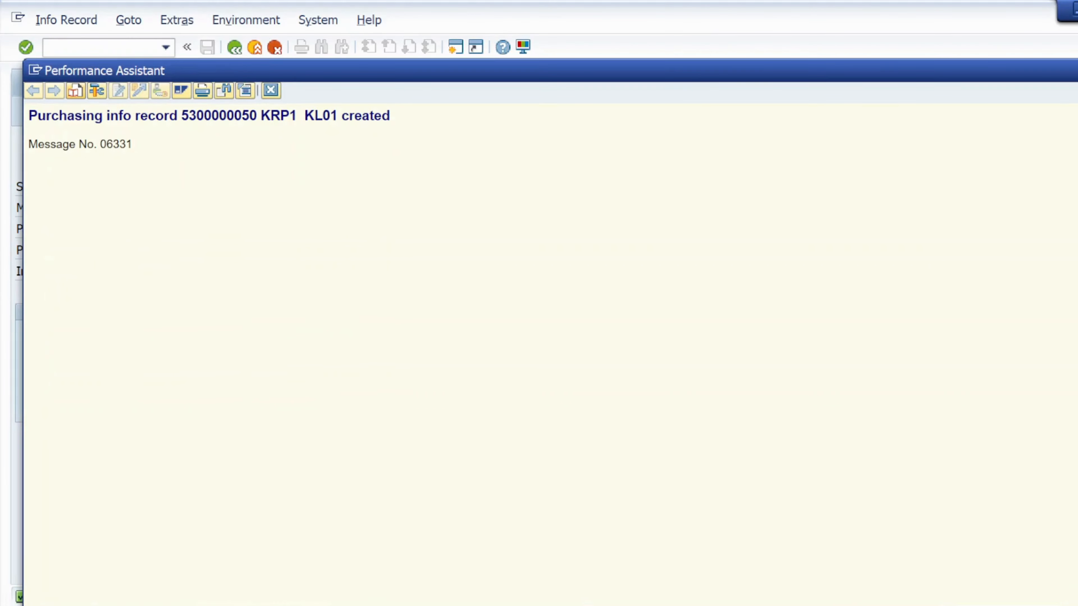
# - Copy the creation message and paste it after the PIR2 separator in the second note line
pyautogui.moveTo(29, 116); pyautogui.dragTo(415, 124)
pyautogui.hotkey('ctrl', 'c')
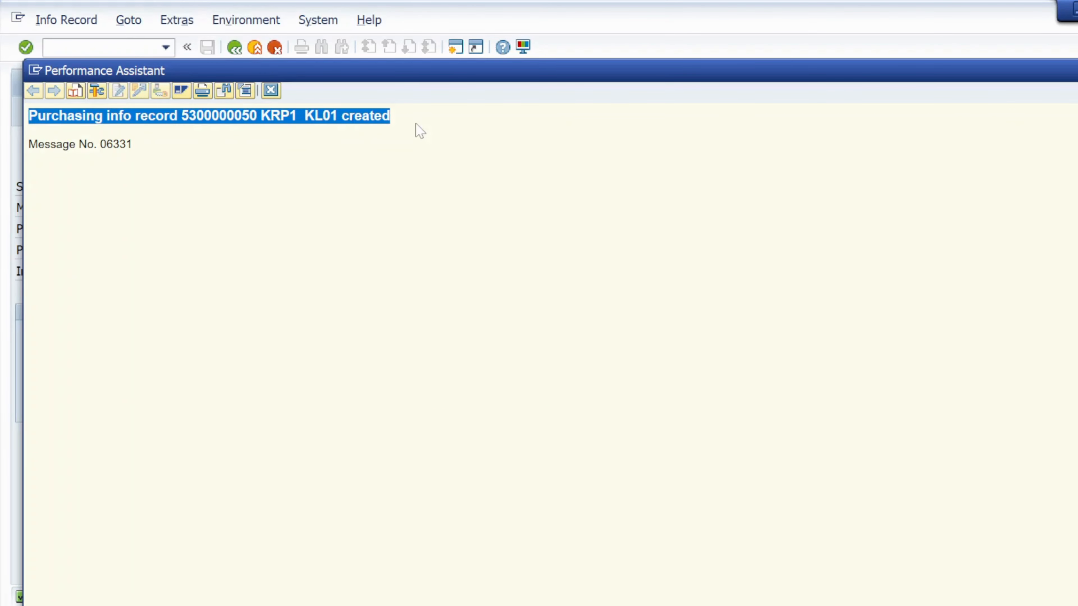
pyautogui.hotkey('alt', 'Tab')
pyautogui.hotkey('alt', 'Tab')
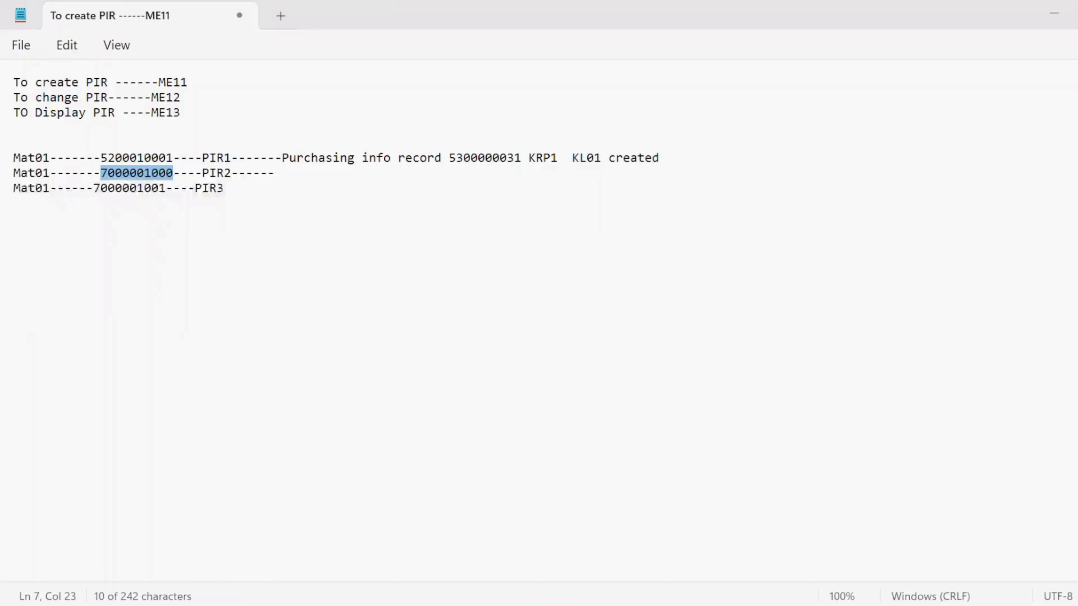
pyautogui.click(290, 181)
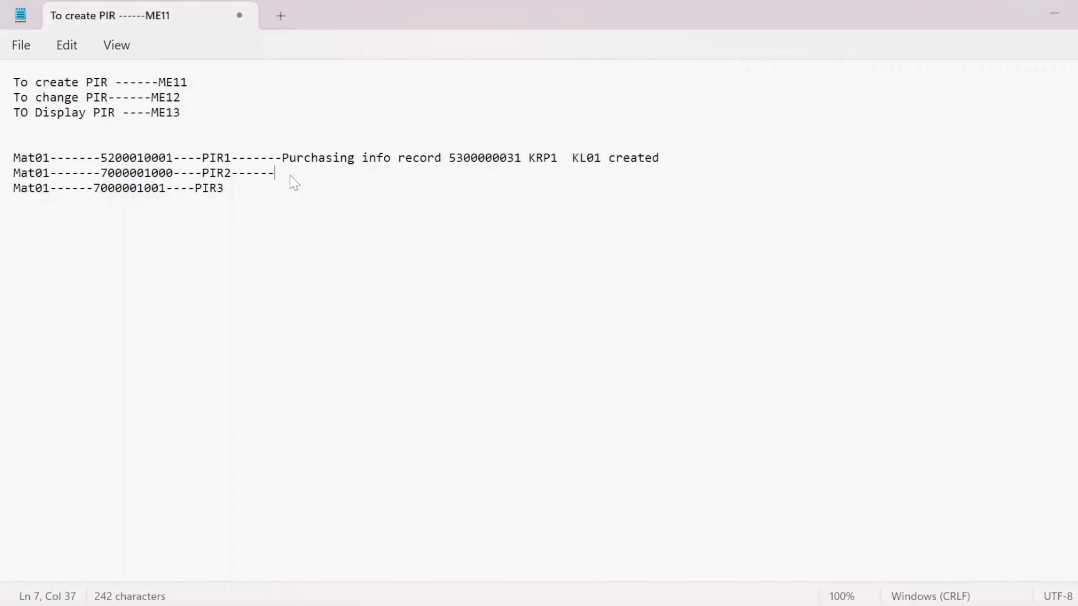
pyautogui.hotkey('ctrl', 'v')
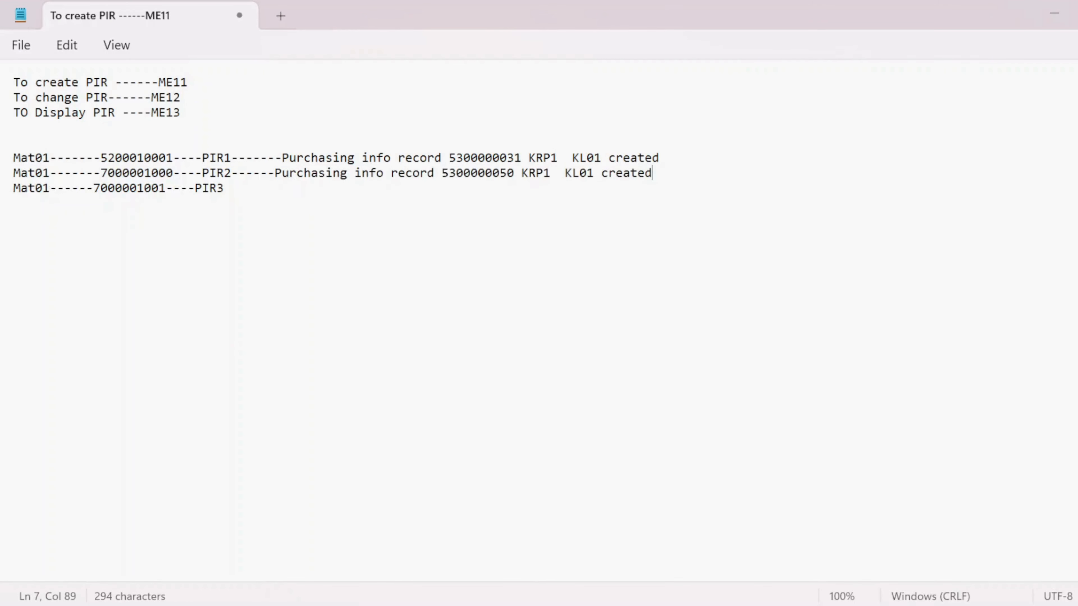
pyautogui.click(233, 192)
pyautogui.write('------')
pyautogui.moveTo(93, 188); pyautogui.dragTo(165, 193)
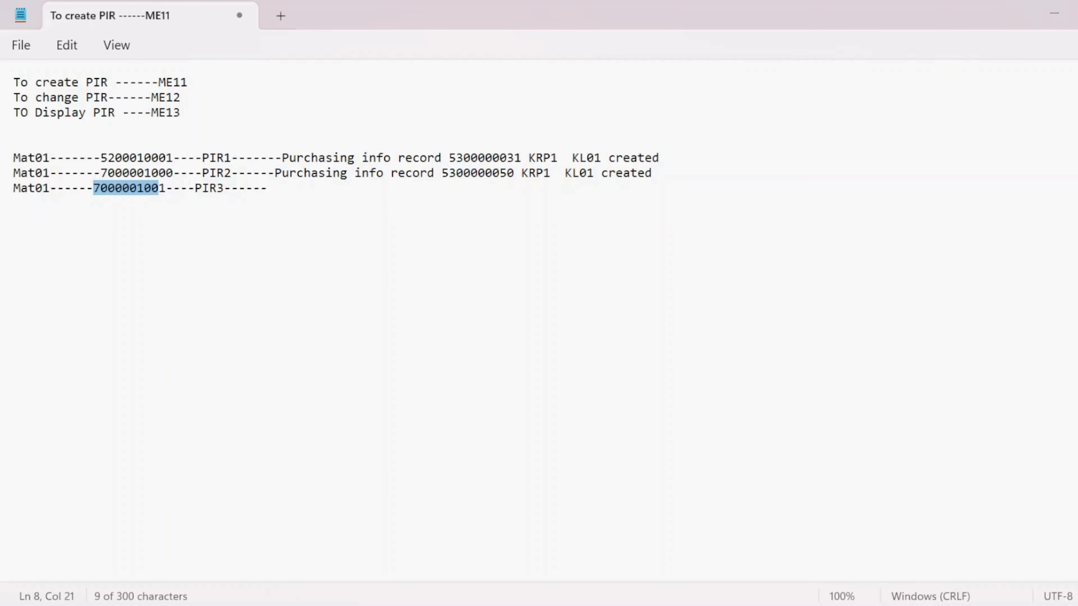
pyautogui.click(268, 188)
pyautogui.moveTo(165, 188); pyautogui.dragTo(96, 188)
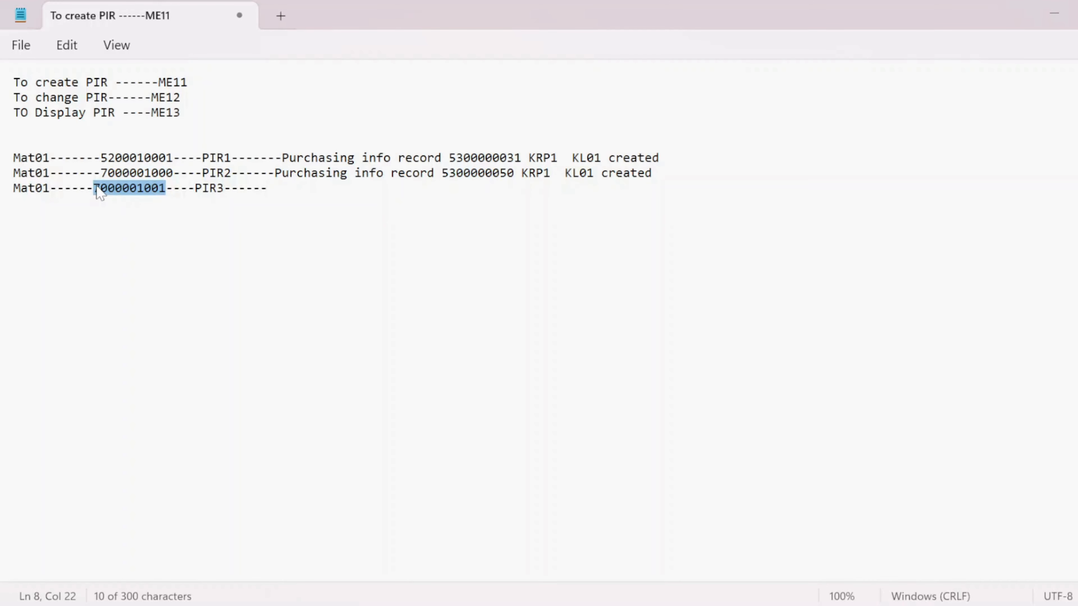
pyautogui.hotkey('alt', 'Tab')
pyautogui.hotkey('alt', 'Tab')
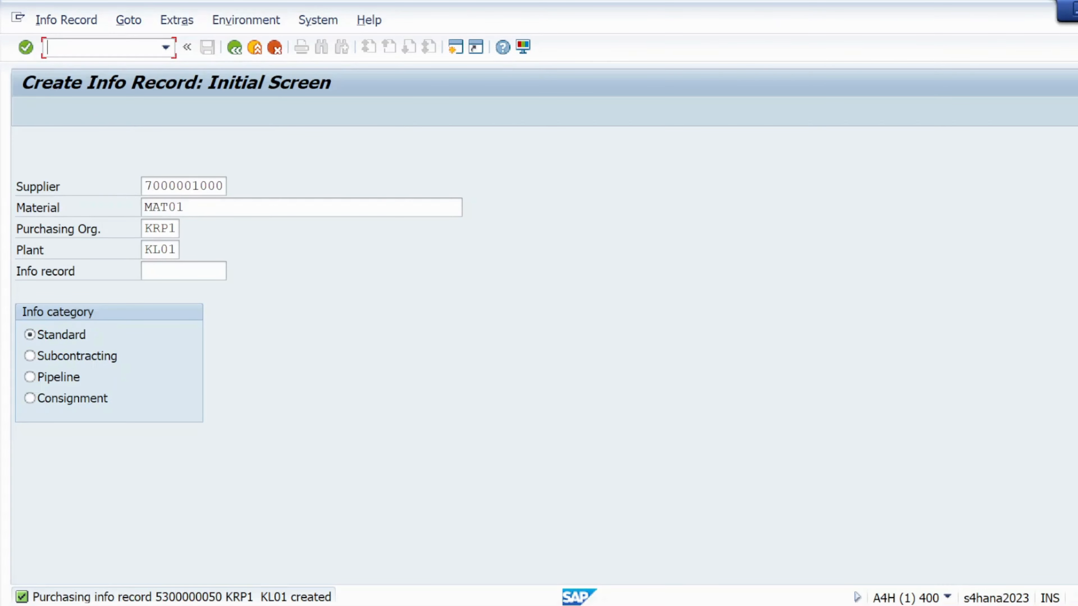
pyautogui.click(223, 186)
pyautogui.press('BackSpace')
pyautogui.press('BackSpace')
pyautogui.press('BackSpace')
pyautogui.press('BackSpace')
pyautogui.press('BackSpace')
pyautogui.press('BackSpace')
pyautogui.press('BackSpace')
pyautogui.press('BackSpace')
pyautogui.press('BackSpace')
pyautogui.press('BackSpace')
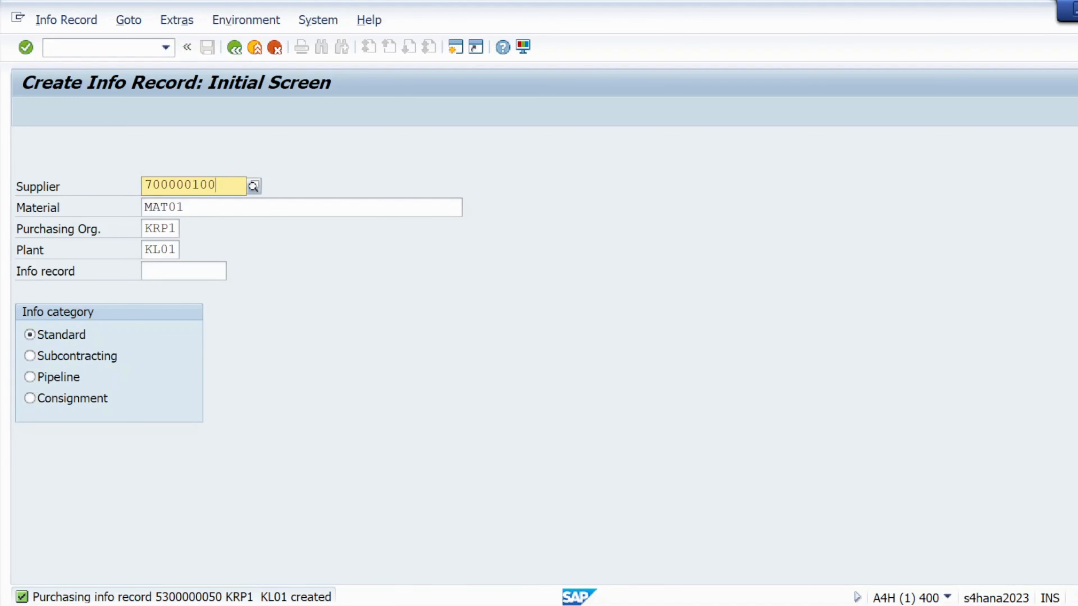
pyautogui.click(386, 346)
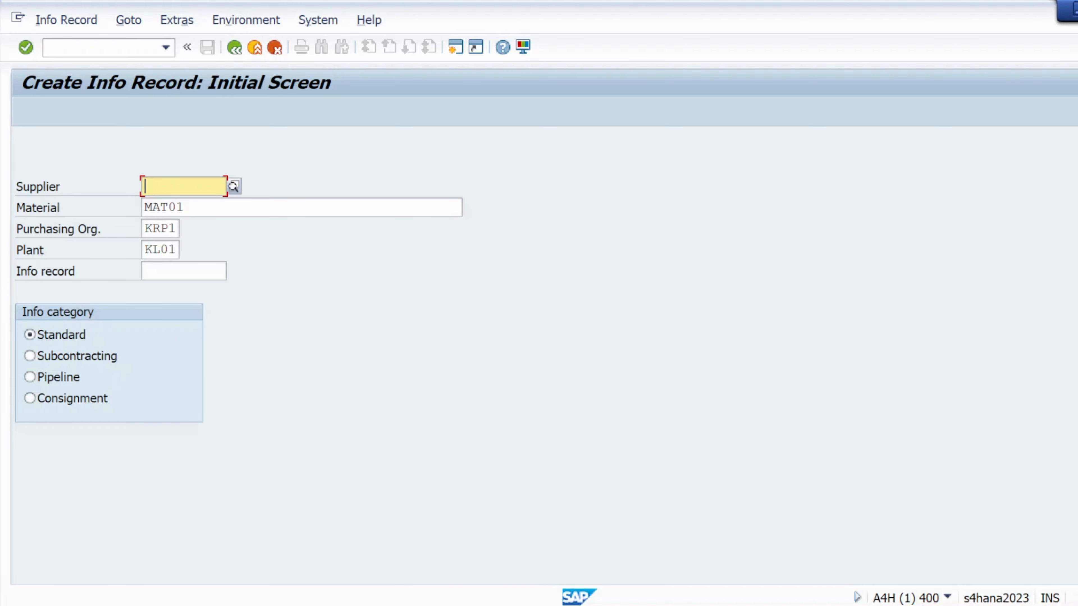
pyautogui.write('7000001001')
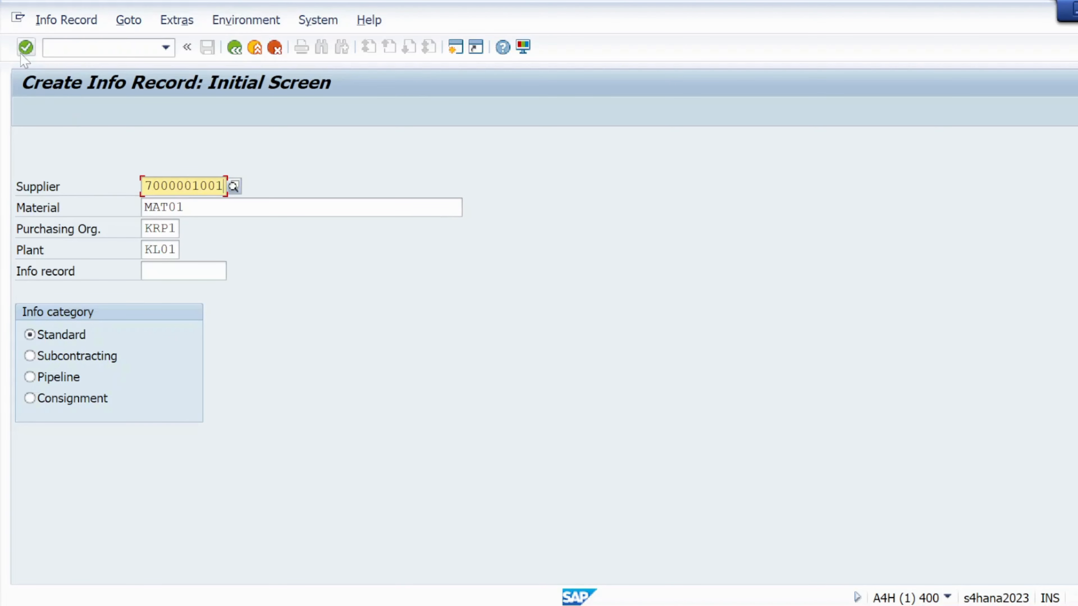
pyautogui.click(26, 47)
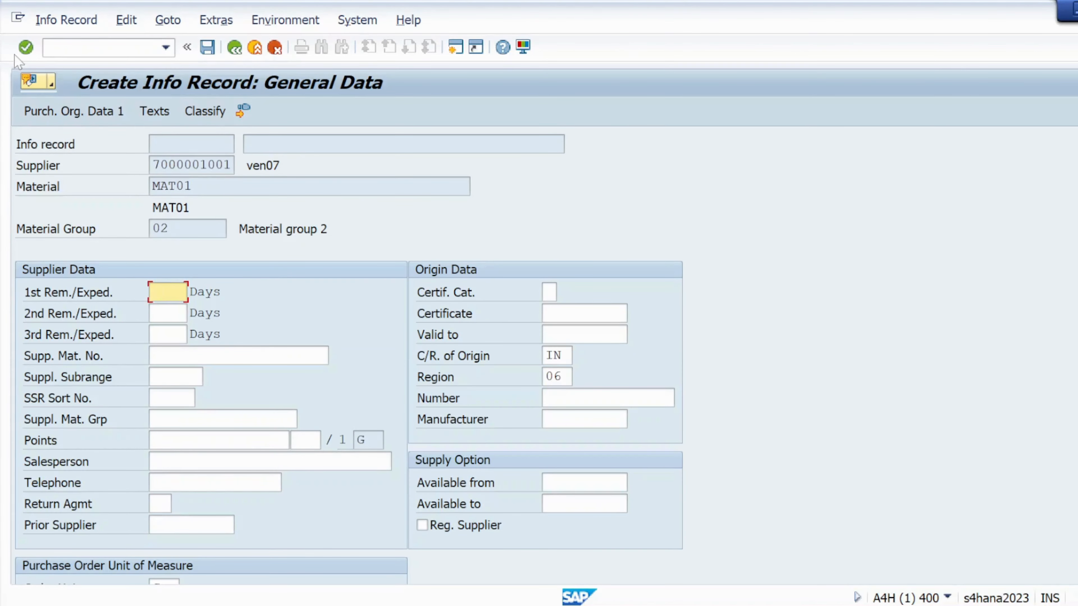
# - Fill the purchasing organization data with 5 days delivery time, net price 200, standard quantity 10 and purchasing group 001
pyautogui.click(25, 54)
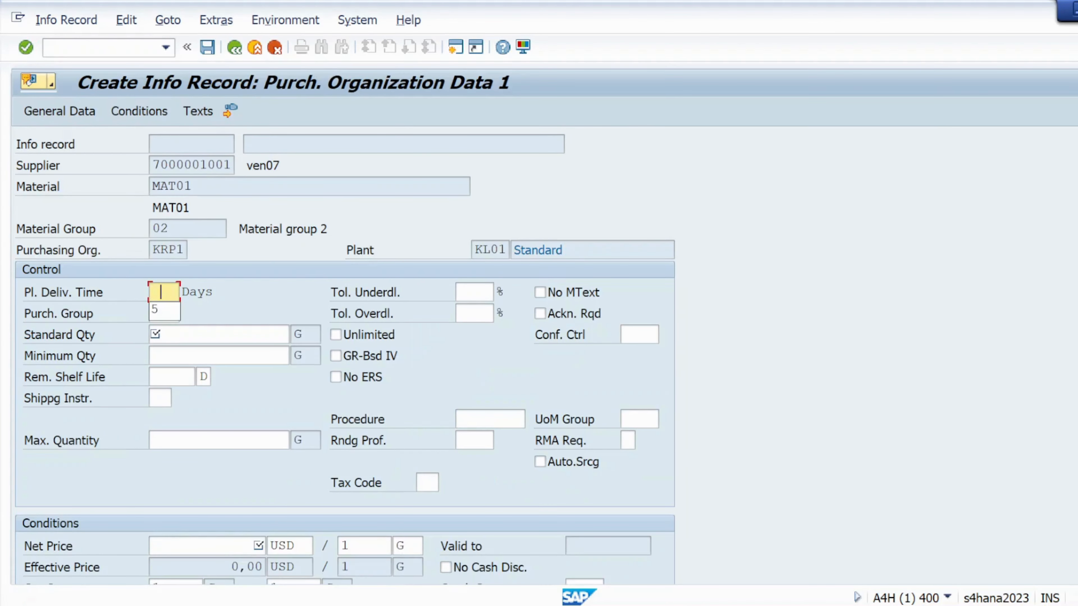
pyautogui.press('Down')
pyautogui.press('Return')
pyautogui.click(200, 545)
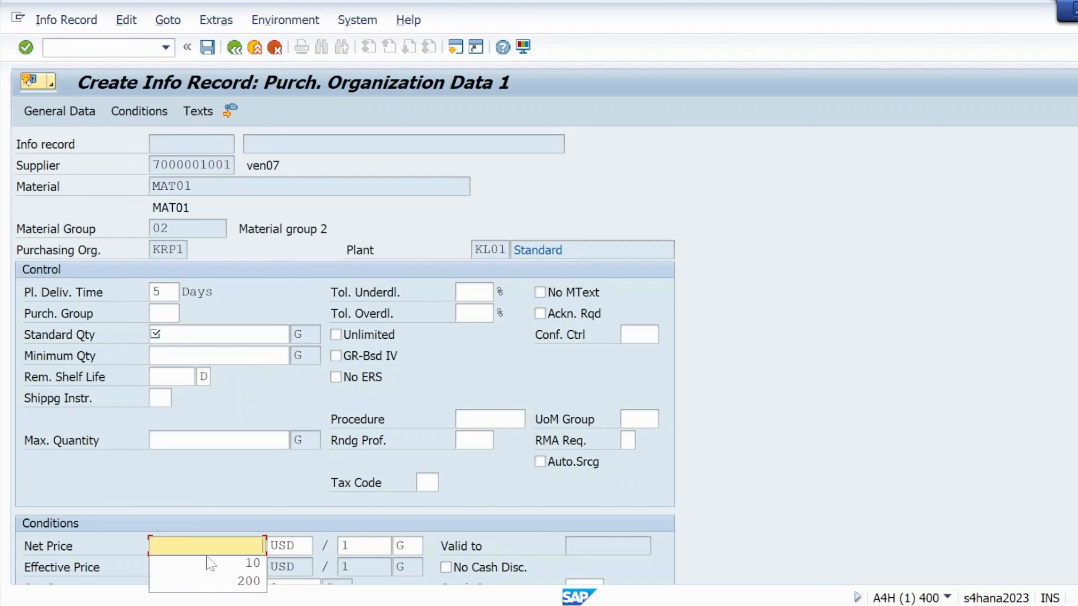
pyautogui.click(244, 582)
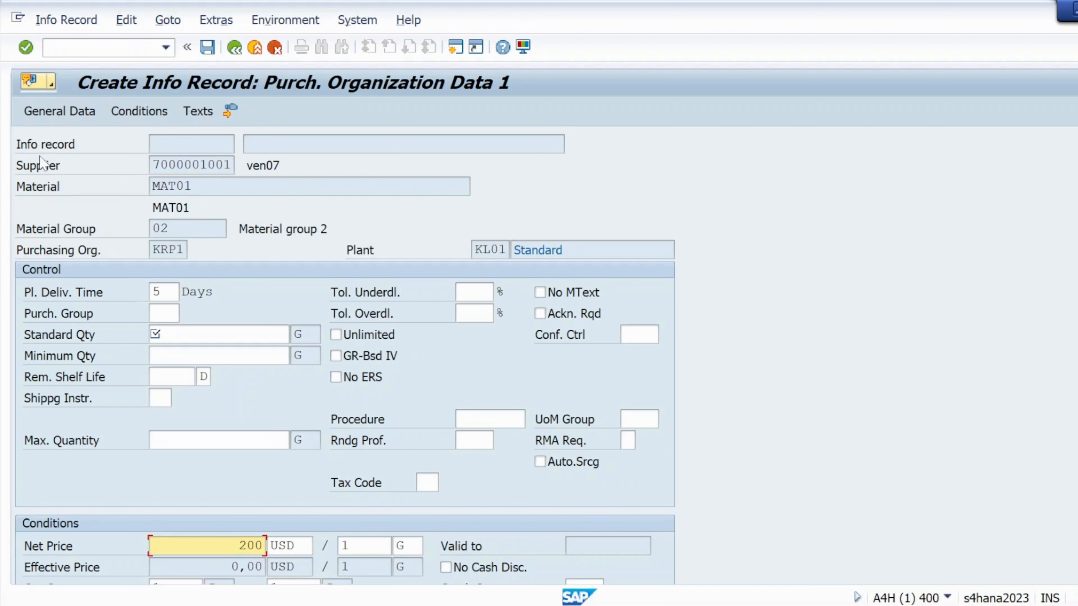
pyautogui.click(26, 47)
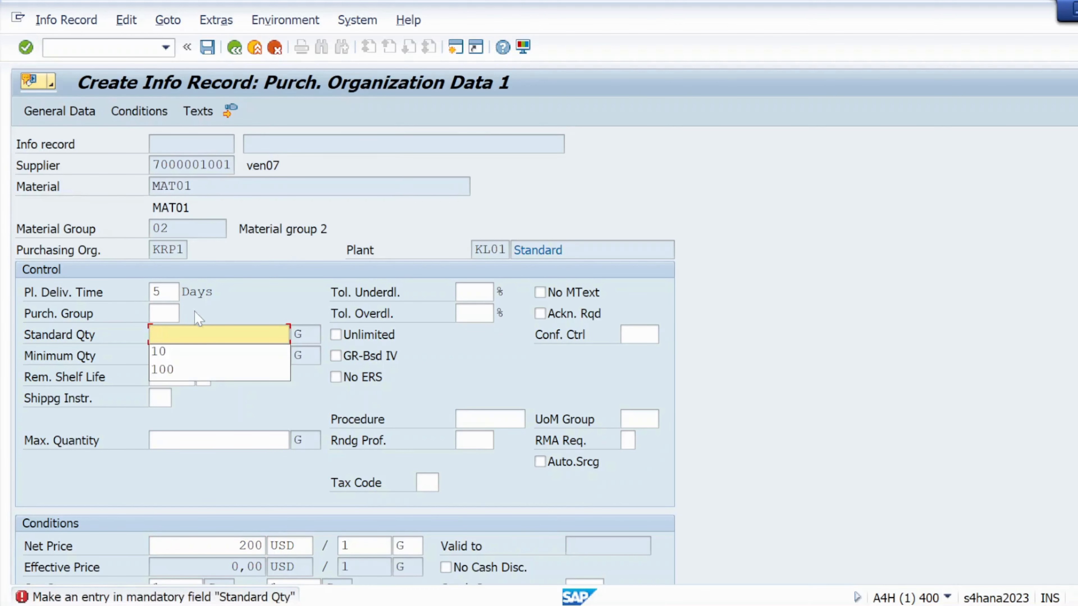
pyautogui.click(176, 353)
pyautogui.click(26, 48)
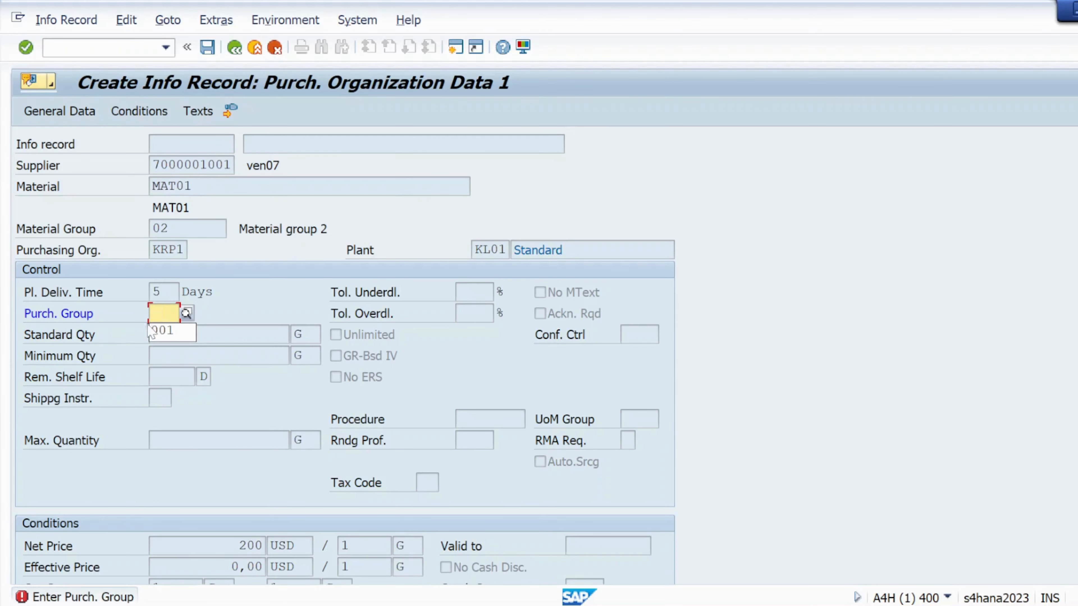
pyautogui.click(165, 335)
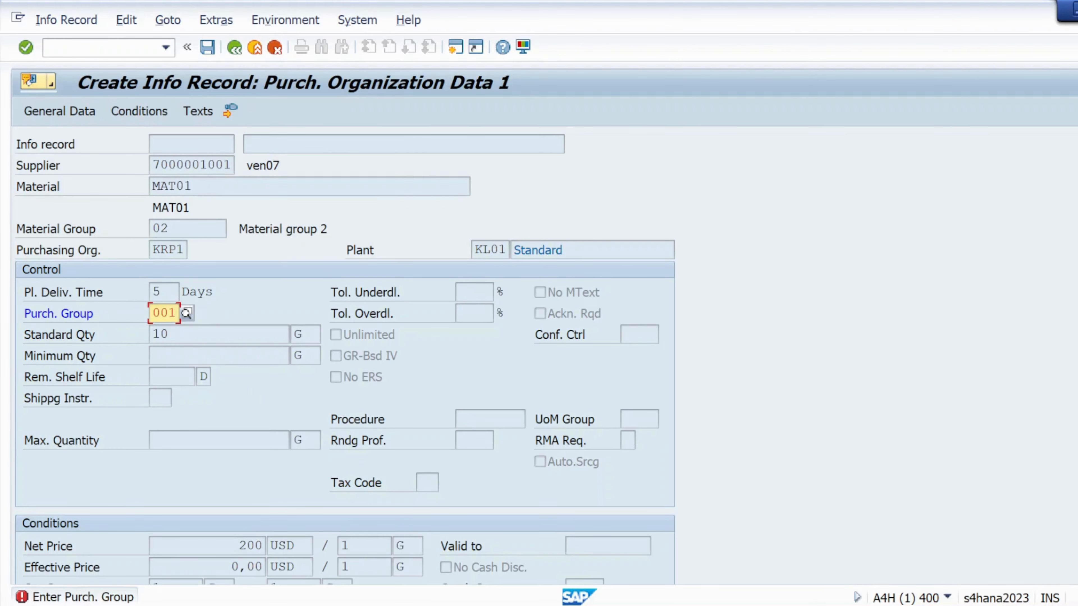
pyautogui.click(26, 47)
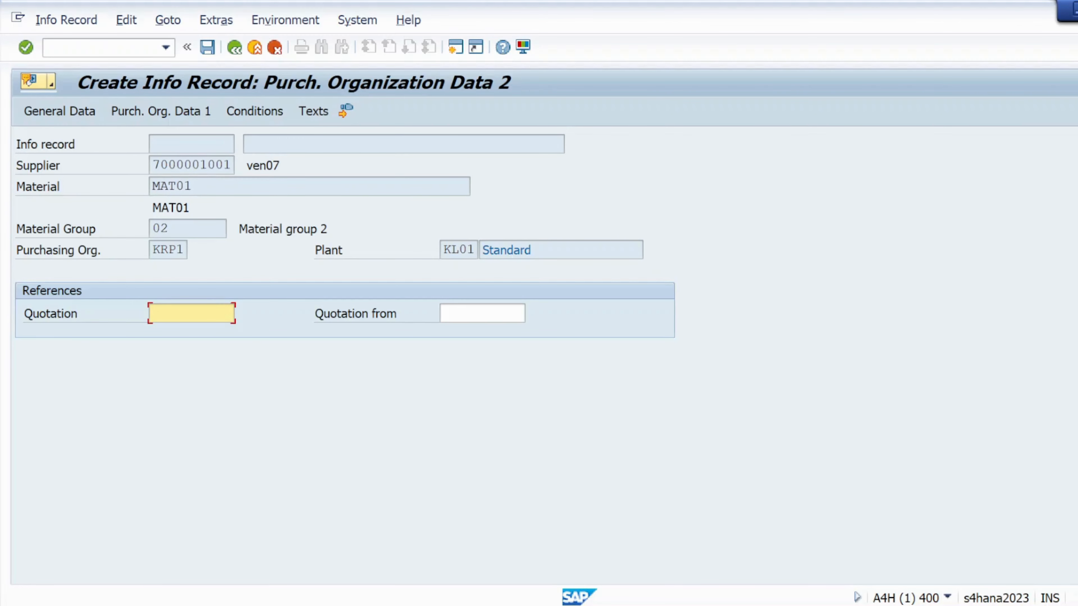
# - Continue through the remaining screens and save the third info record
pyautogui.click(25, 47)
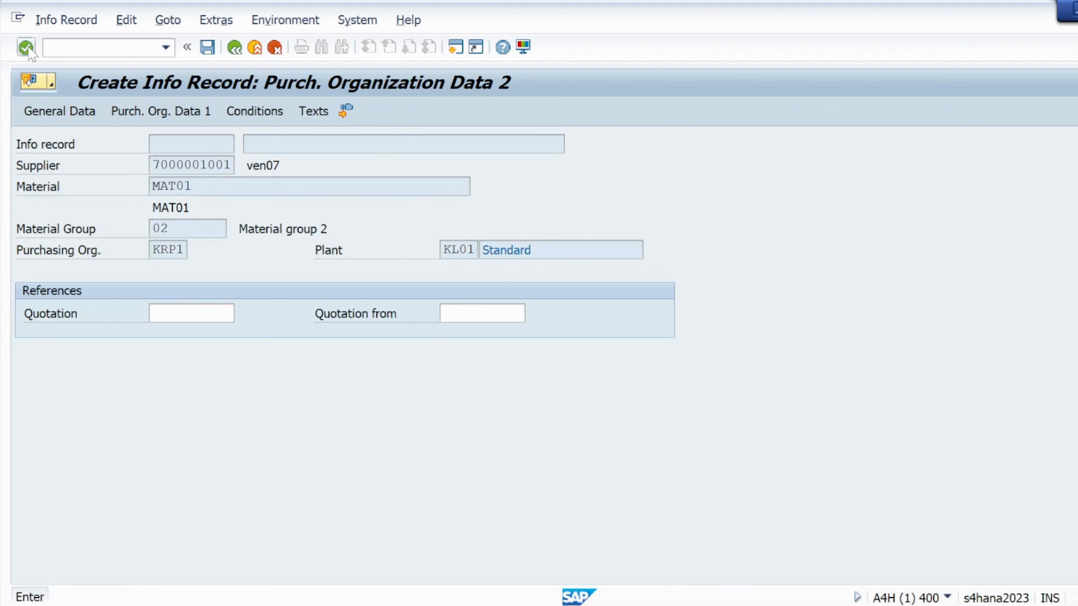
pyautogui.click(26, 47)
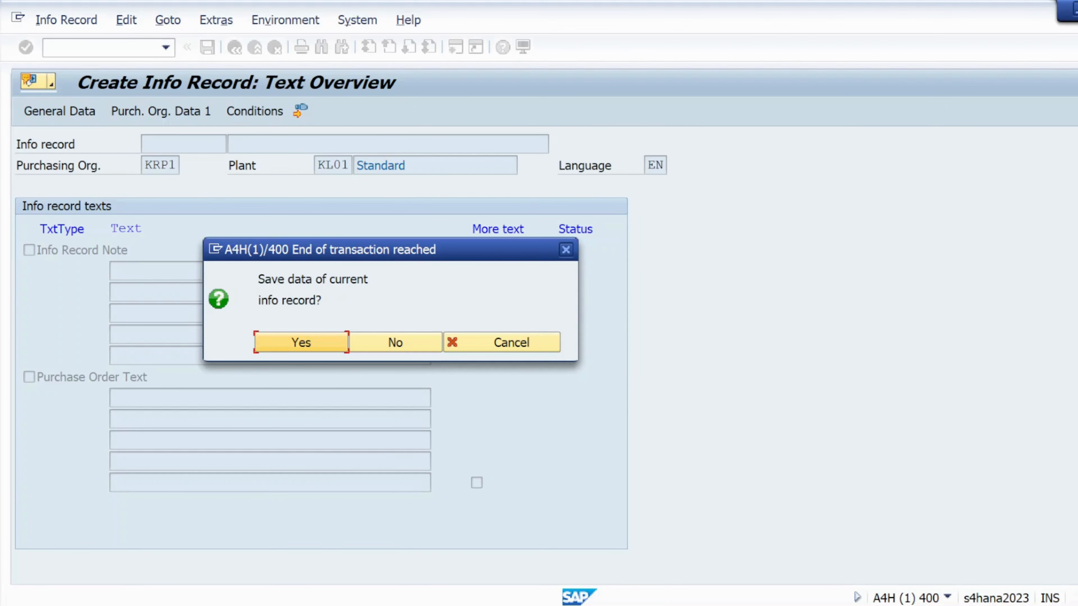
pyautogui.click(302, 344)
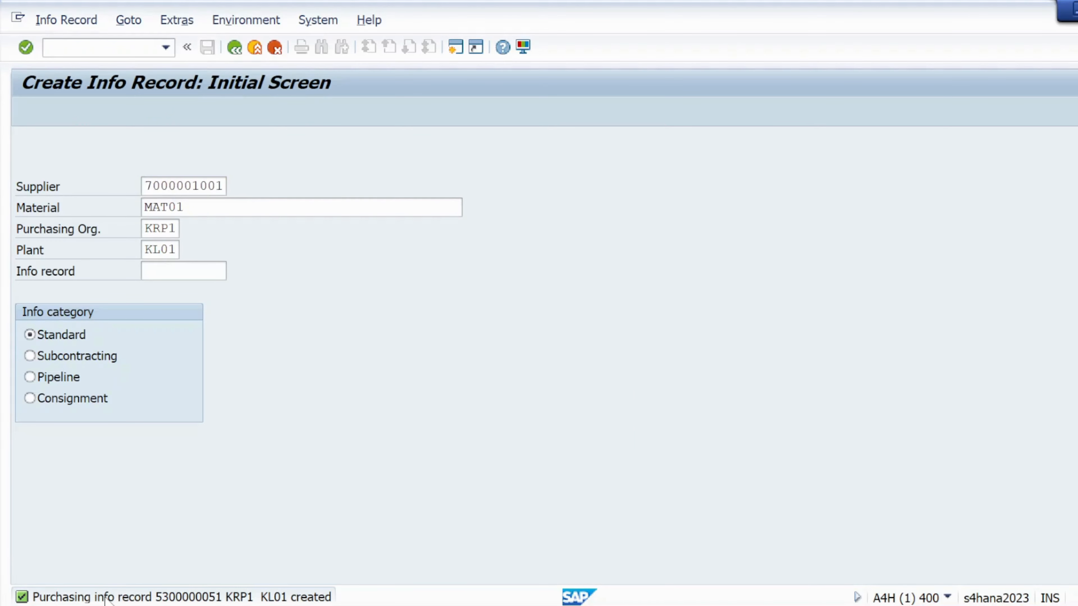
# - Copy the creation message and paste it after the PIR3 separator in the third note line, adding blank lines below
pyautogui.doubleClick(104, 597)
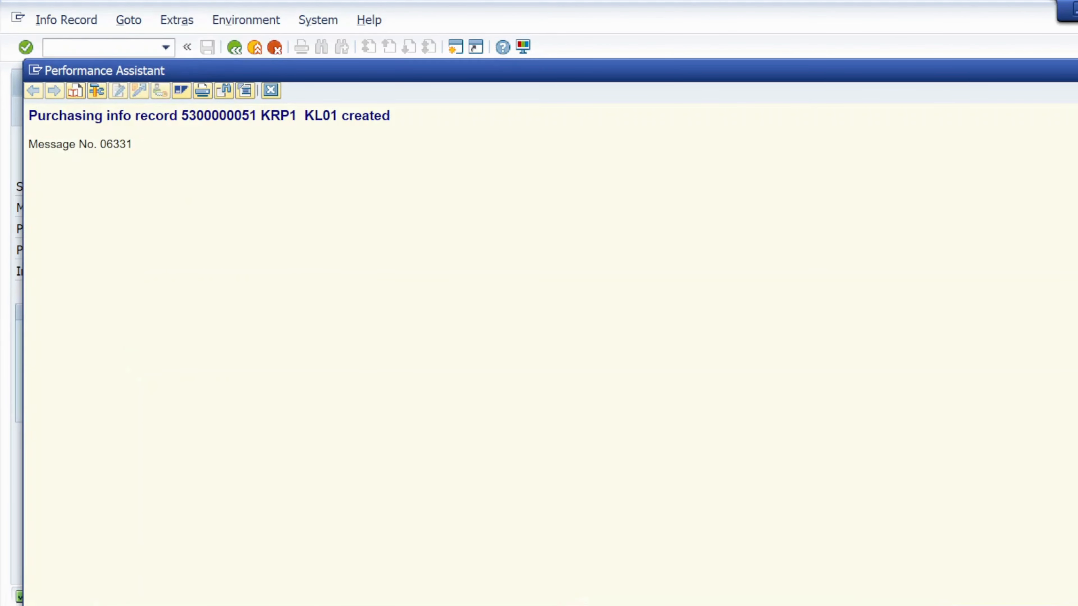
pyautogui.moveTo(28, 116); pyautogui.dragTo(399, 126)
pyautogui.hotkey('ctrl', 'c')
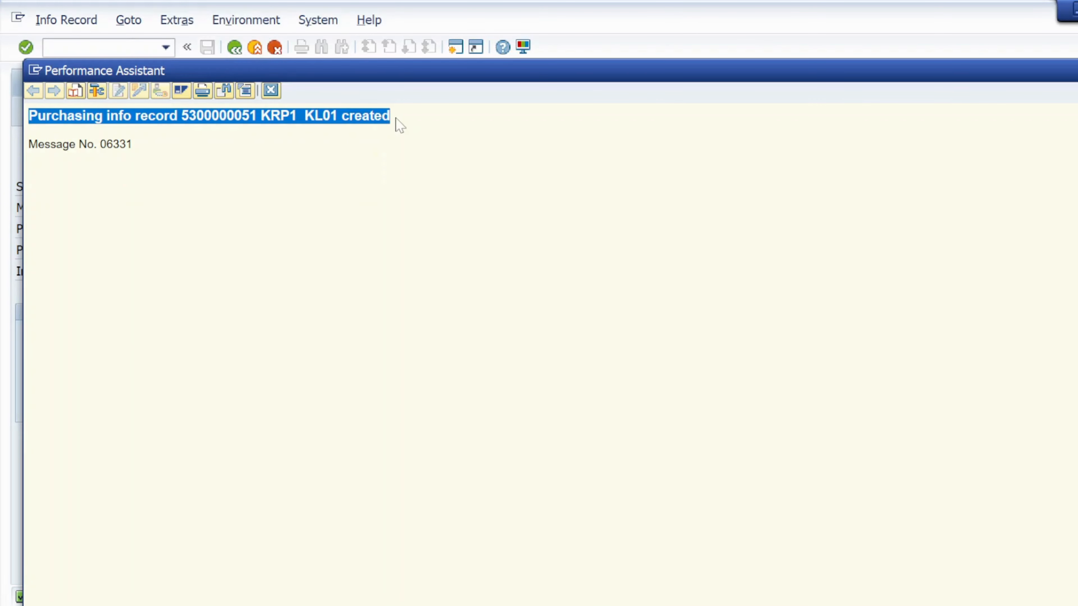
pyautogui.hotkey('alt', 'Tab')
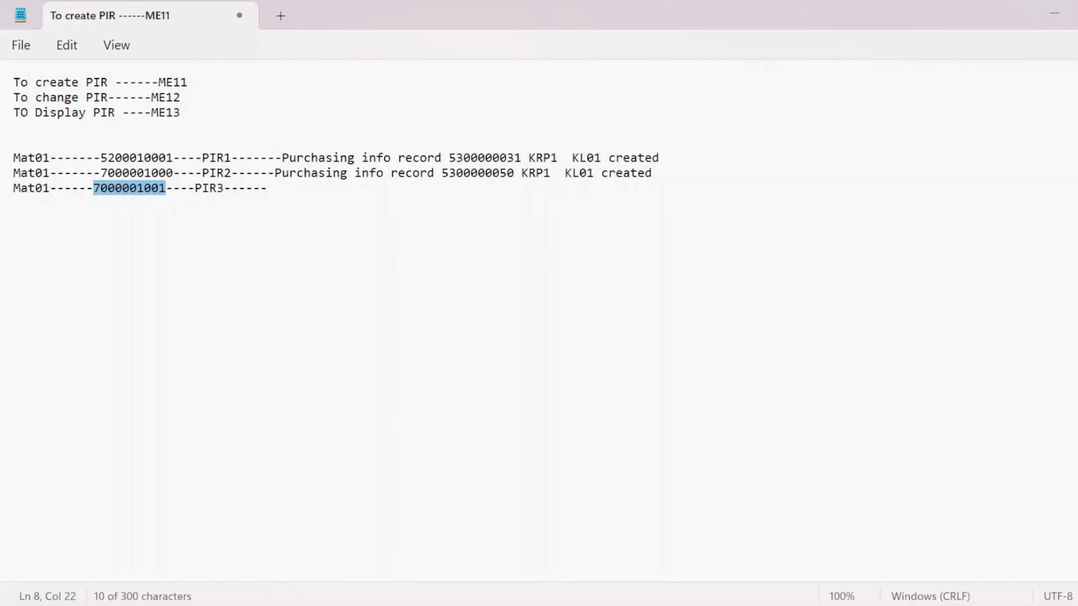
pyautogui.click(272, 188)
pyautogui.hotkey('ctrl', 'v')
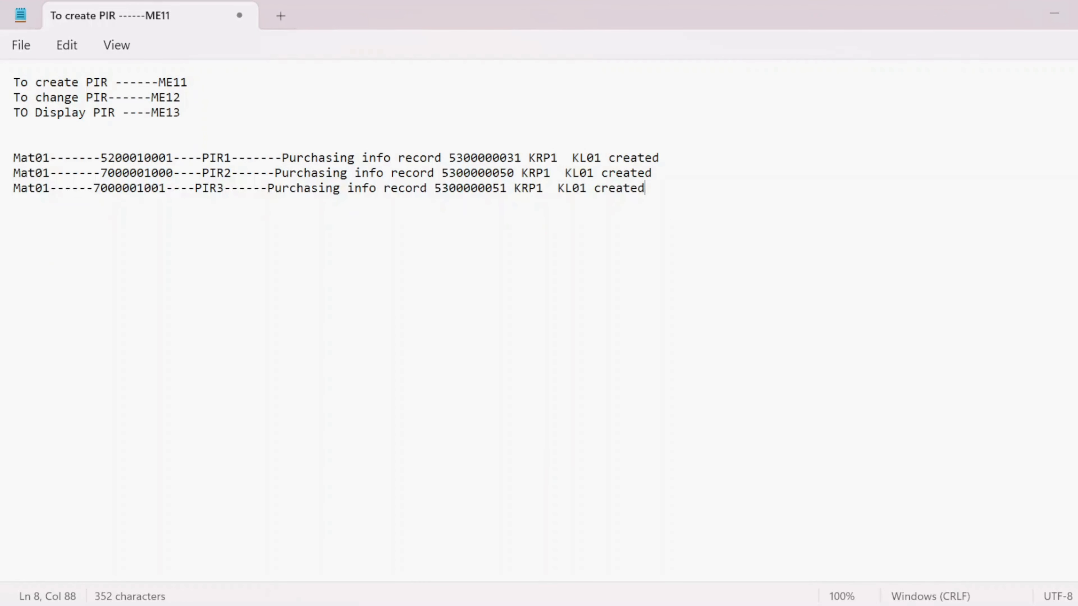
pyautogui.press('Return')
pyautogui.press('Return')
pyautogui.press('Return')
pyautogui.hotkey('alt', 'Tab')
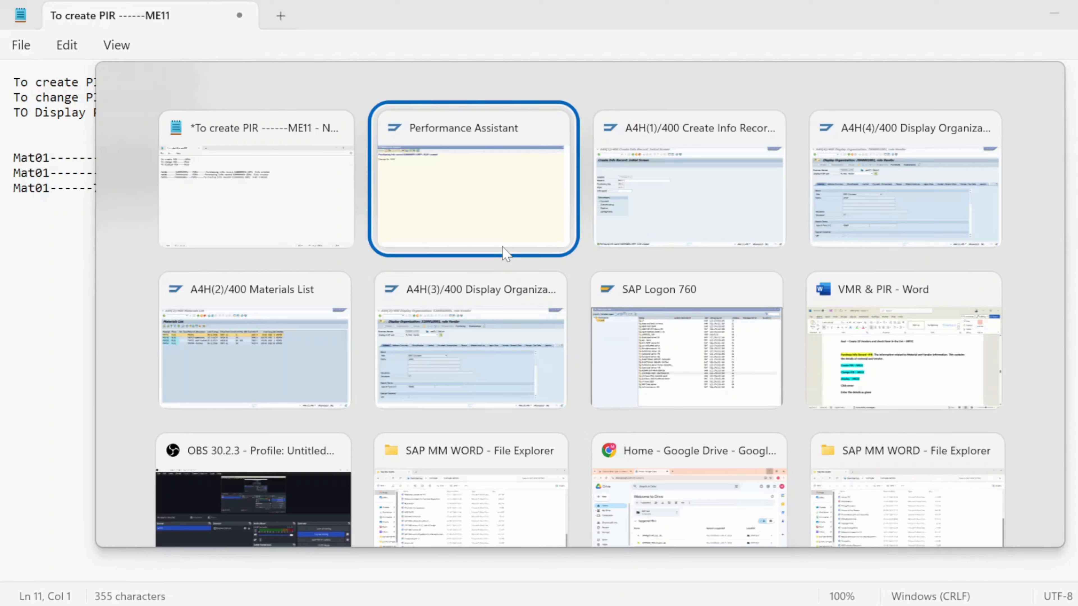
pyautogui.press('Tab')
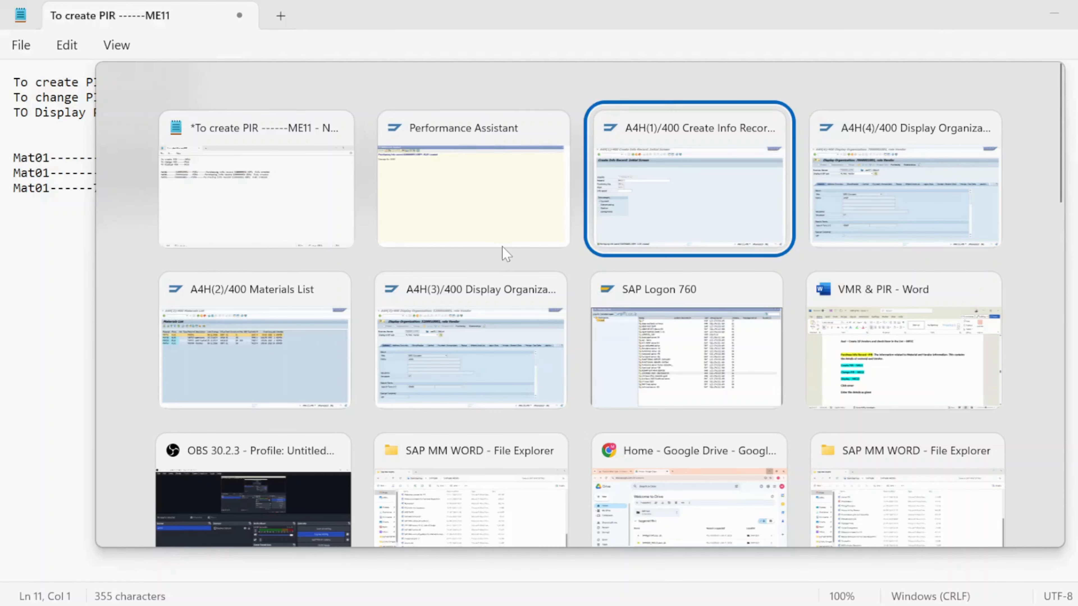
pyautogui.hotkey('shift', 'Tab')
pyautogui.press('Tab')
pyautogui.hotkey('shift', 'Tab')
pyautogui.hotkey('shift', 'Tab')
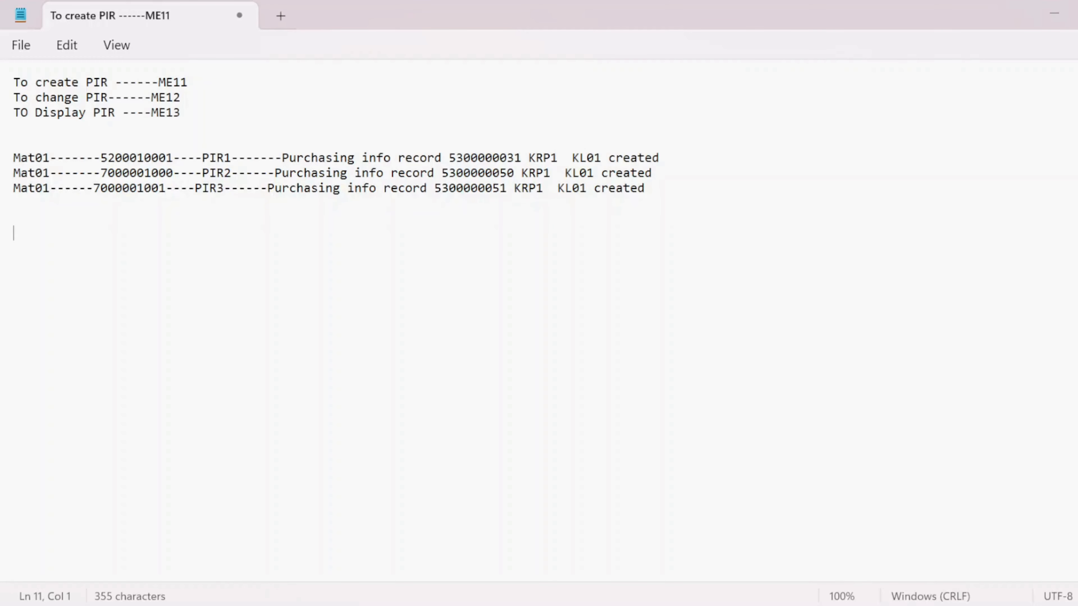
pyautogui.moveTo(166, 191); pyautogui.dragTo(98, 193)
pyautogui.hotkey('ctrl', 'c')
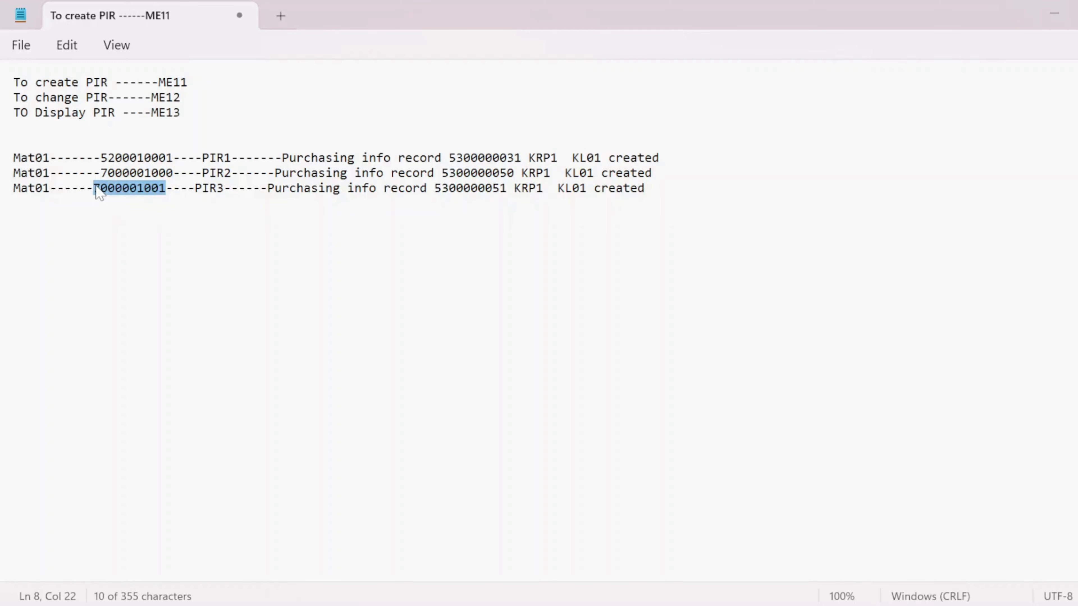
pyautogui.click(96, 252)
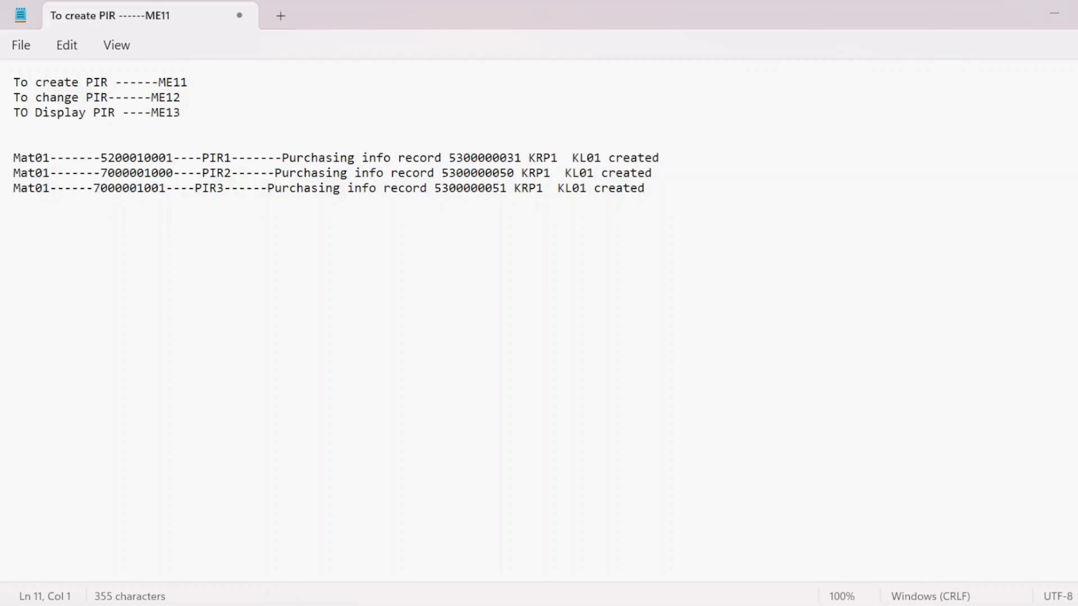
pyautogui.write('ma')
pyautogui.press('BackSpace')
pyautogui.press('capslock')
pyautogui.press('BackSpace')
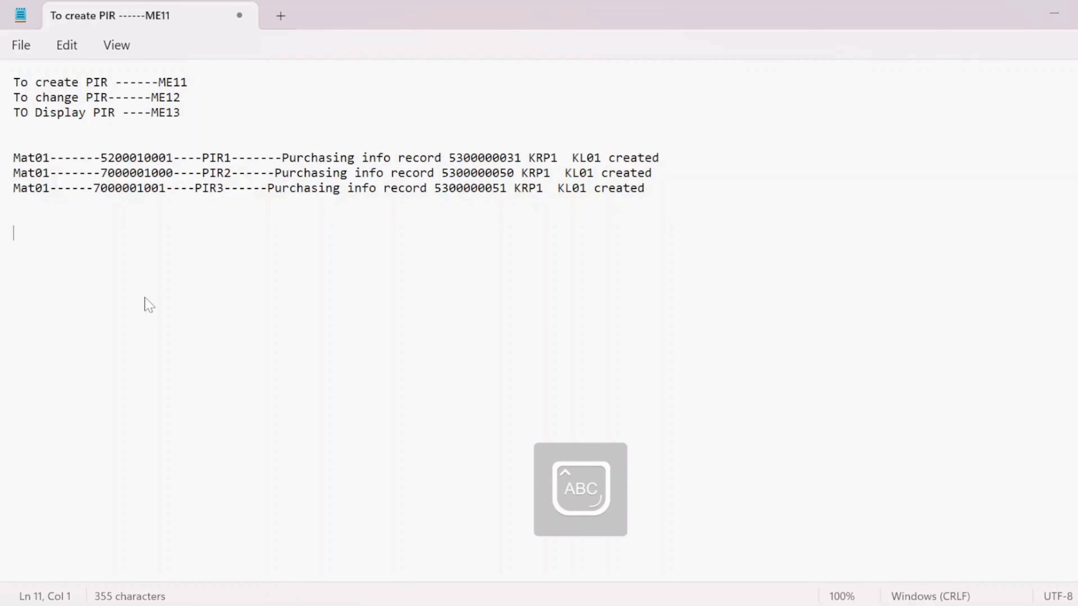
pyautogui.write('MA')
pyautogui.press('capslock')
pyautogui.write('t')
pyautogui.press('BackSpace')
pyautogui.press('BackSpace')
pyautogui.write('at02-----')
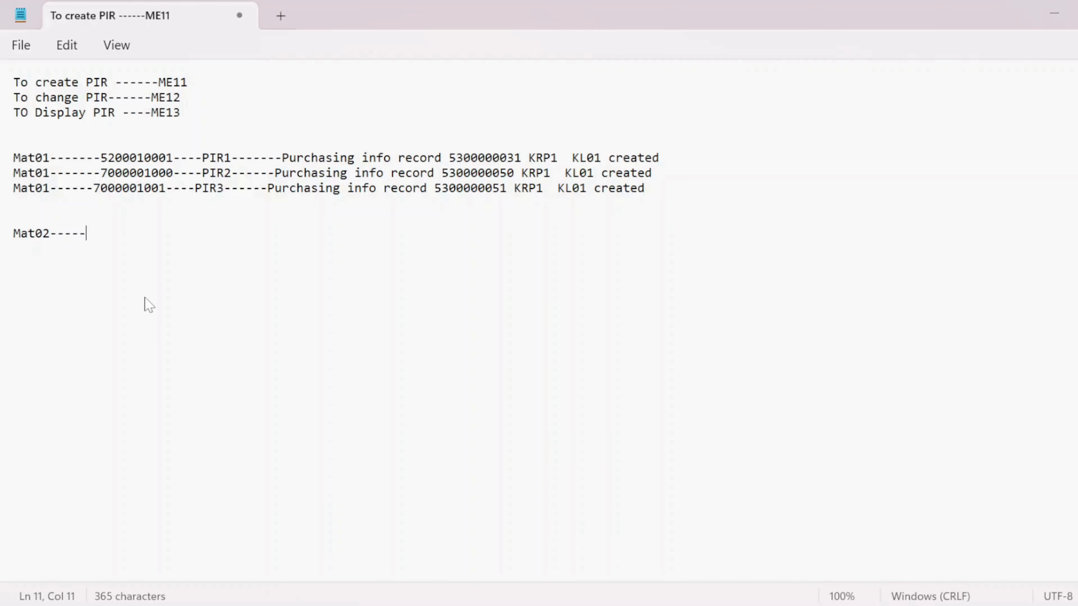
pyautogui.hotkey('ctrl', 'v')
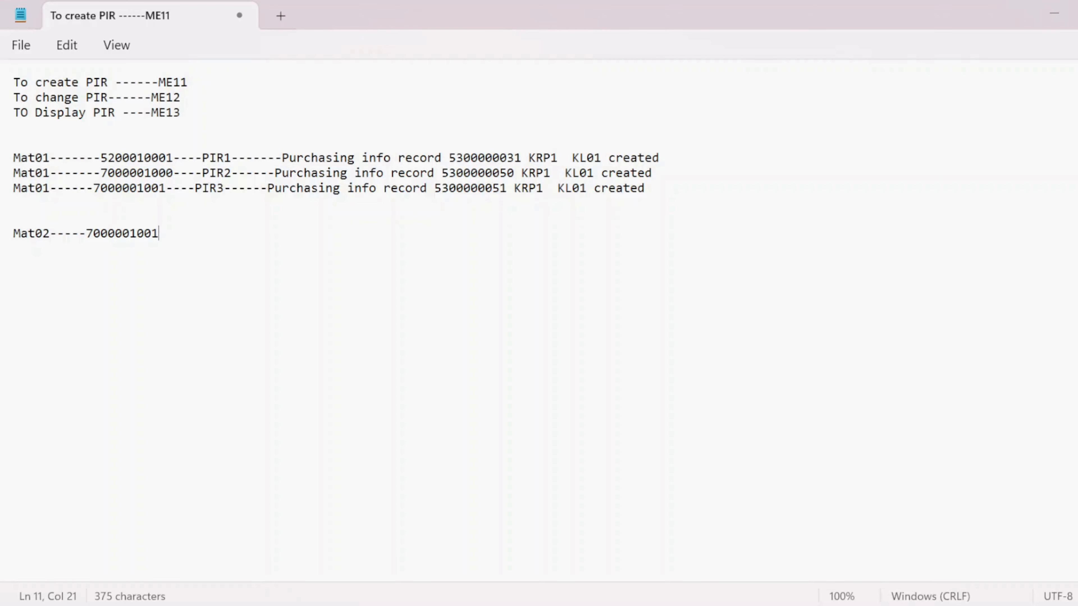
pyautogui.press('Return')
pyautogui.press('capslock')
pyautogui.write('M')
pyautogui.press('capslock')
pyautogui.write('at')
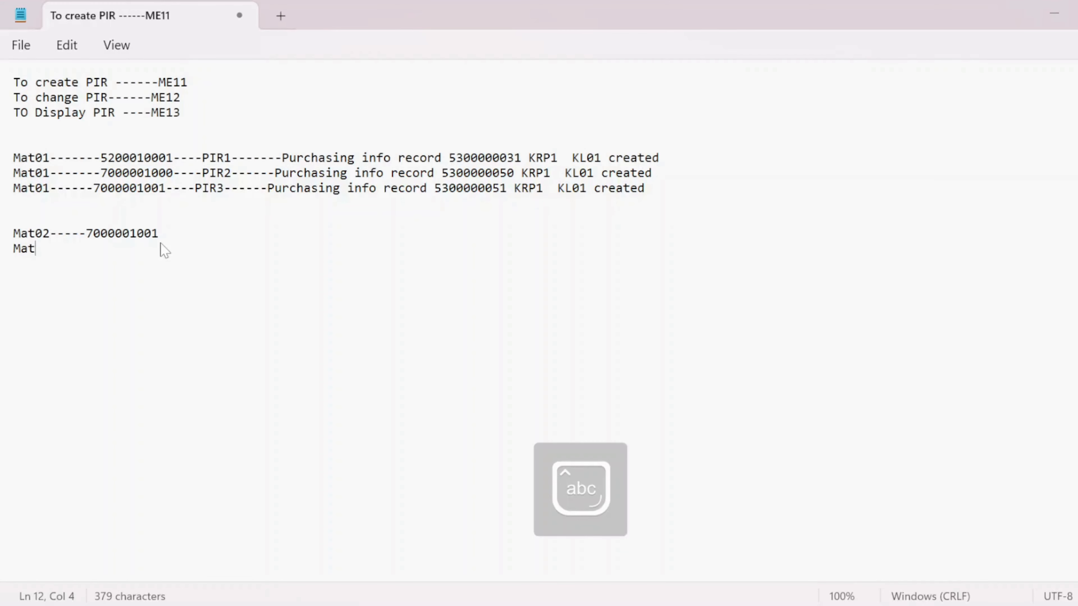
pyautogui.write('03-----')
pyautogui.hotkey('ctrl', 'v')
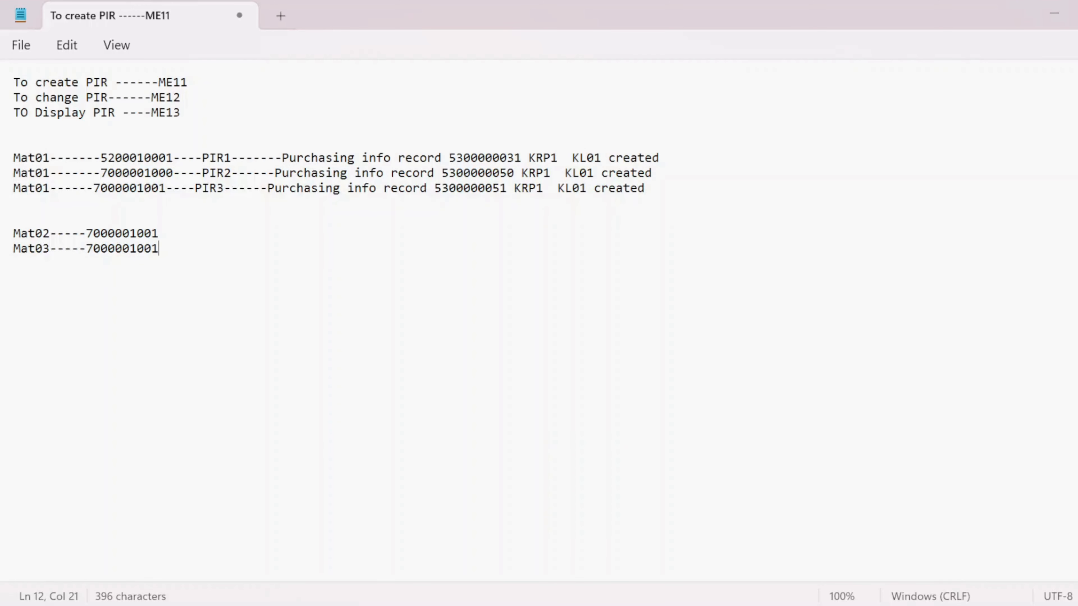
pyautogui.hotkey('alt', 'Tab')
pyautogui.hotkey('alt', 'Tab')
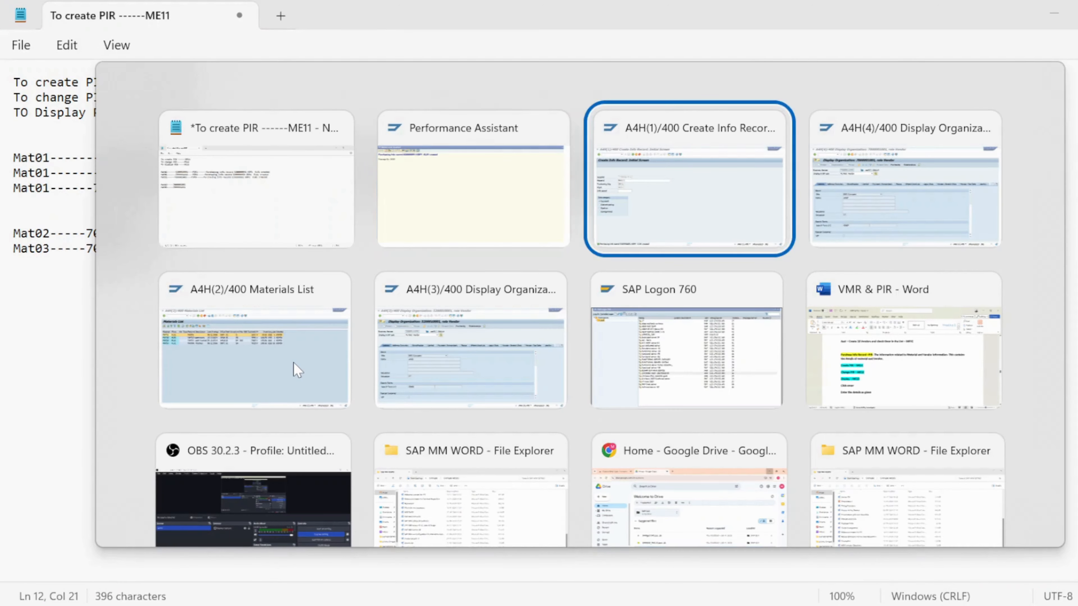
pyautogui.hotkey('alt', 'shift', 'Tab')
pyautogui.hotkey('alt', 'Tab')
pyautogui.hotkey('alt', 'shift', 'Tab')
pyautogui.hotkey('alt', 'Tab')
pyautogui.hotkey('alt', 'Down')
pyautogui.hotkey('alt', 'Right')
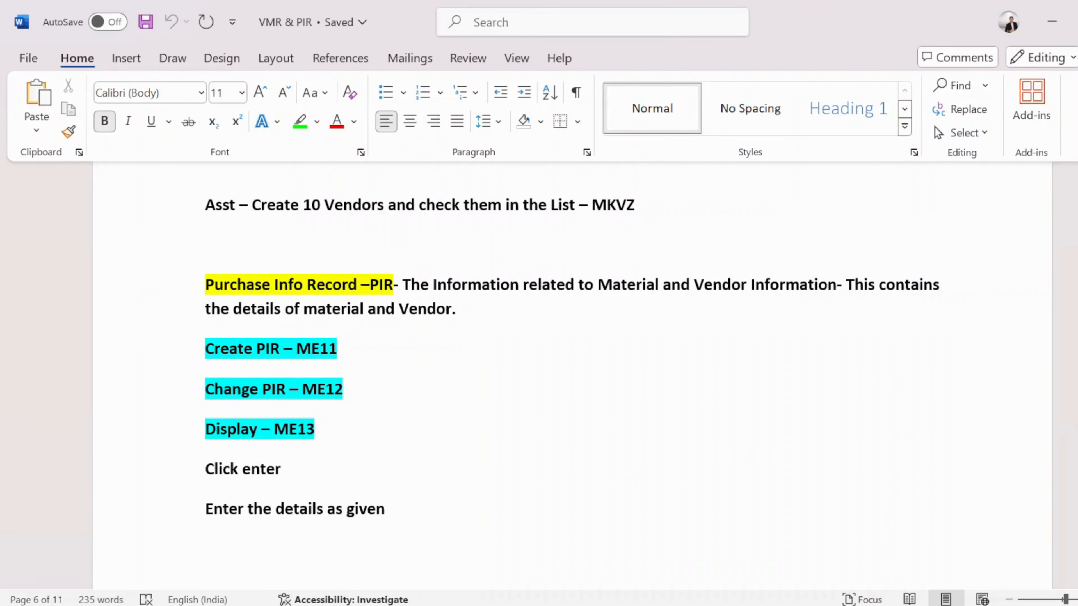
# - Close the Performance Assistant message window
pyautogui.hotkey('alt', 'Tab')
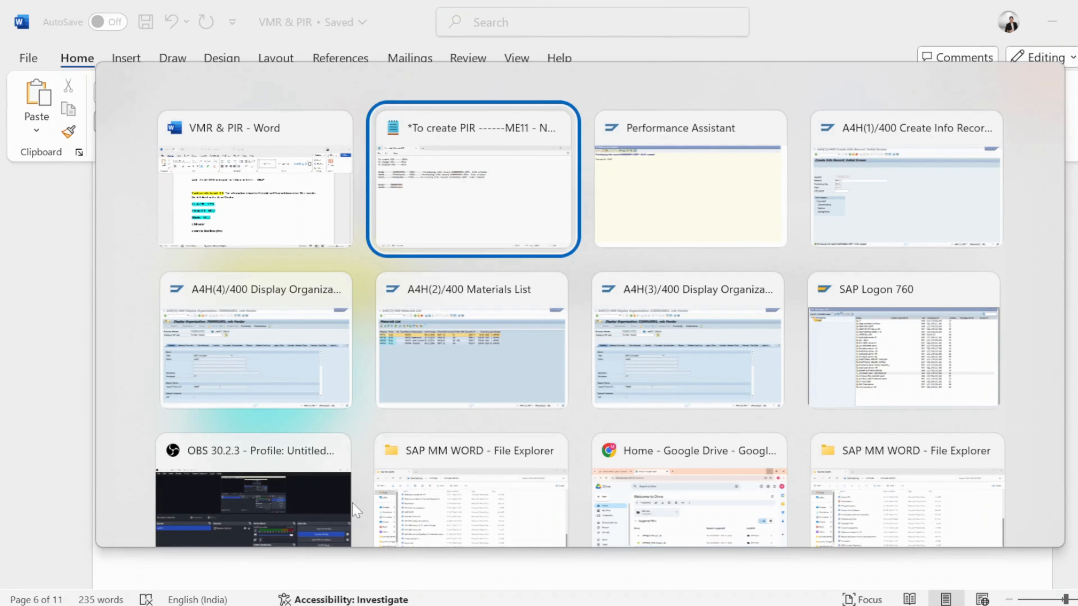
pyautogui.hotkey('alt', 'Tab')
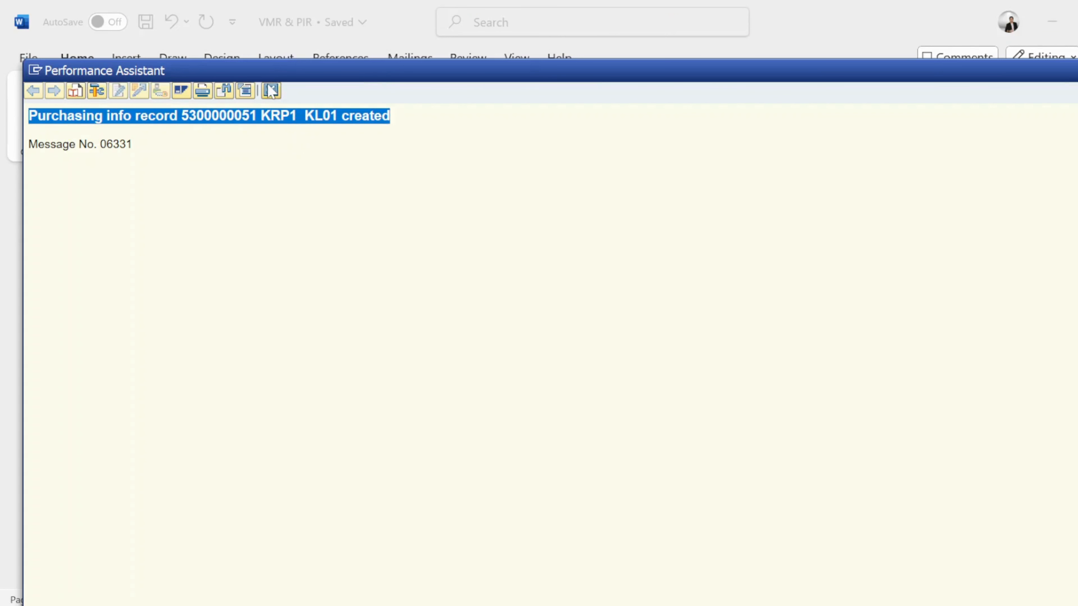
pyautogui.click(270, 90)
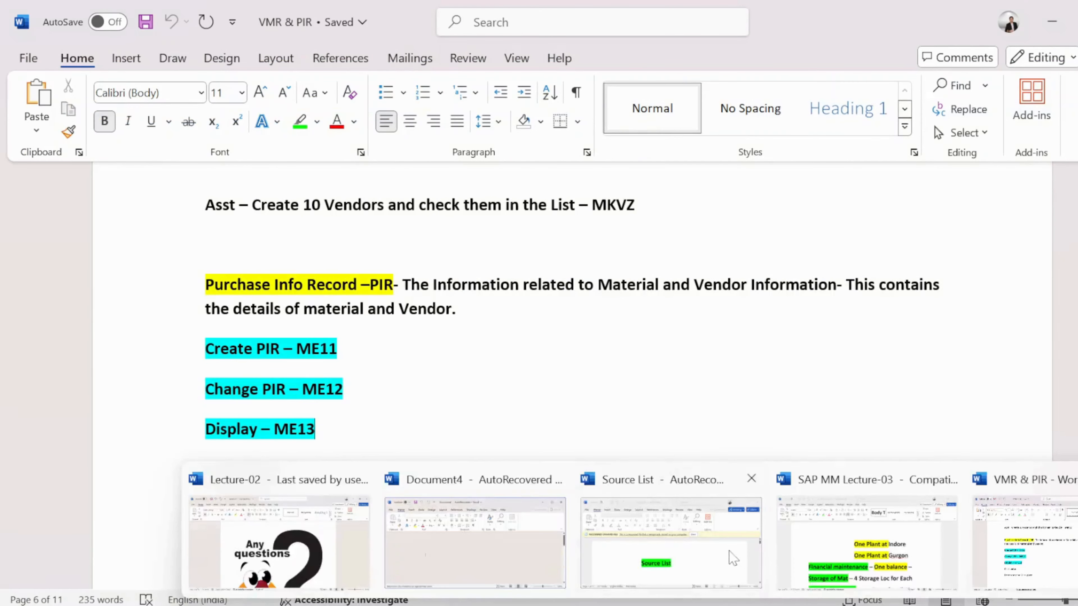
# - Review the Materials List session to check which materials exist at plant KL01, then return to the info record screen
pyautogui.hotkey('alt', 'Tab')
pyautogui.hotkey('alt', 'Tab')
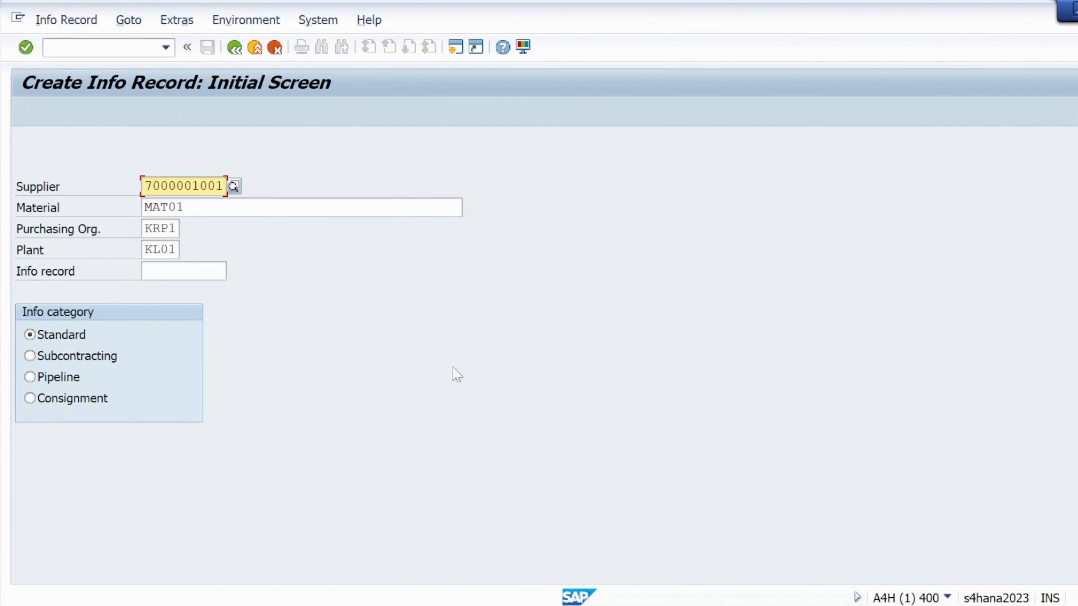
pyautogui.click(743, 605)
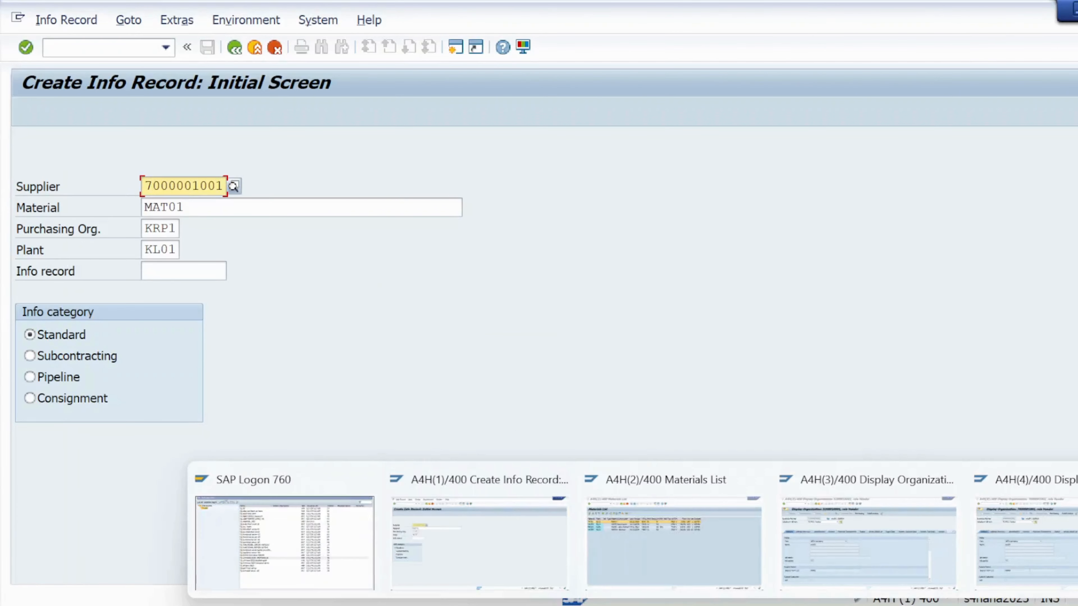
pyautogui.click(678, 561)
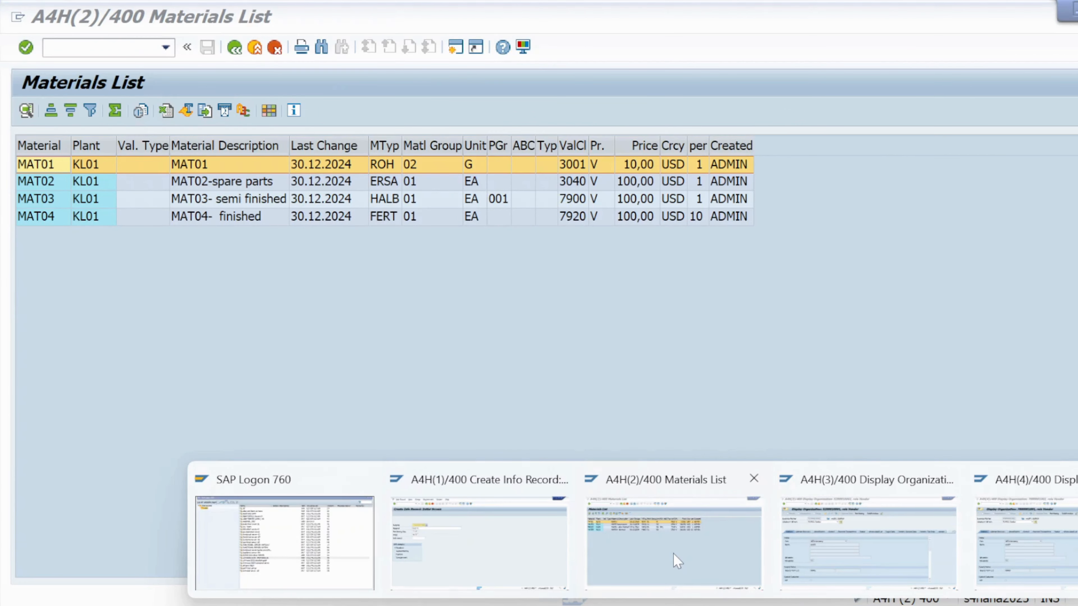
pyautogui.click(678, 561)
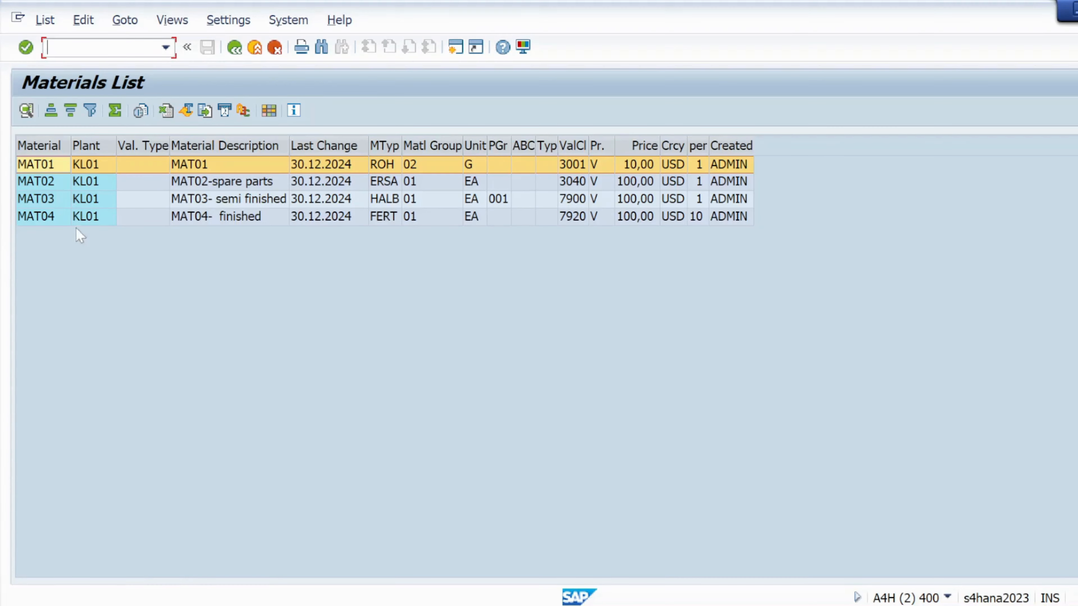
pyautogui.moveTo(743, 605)
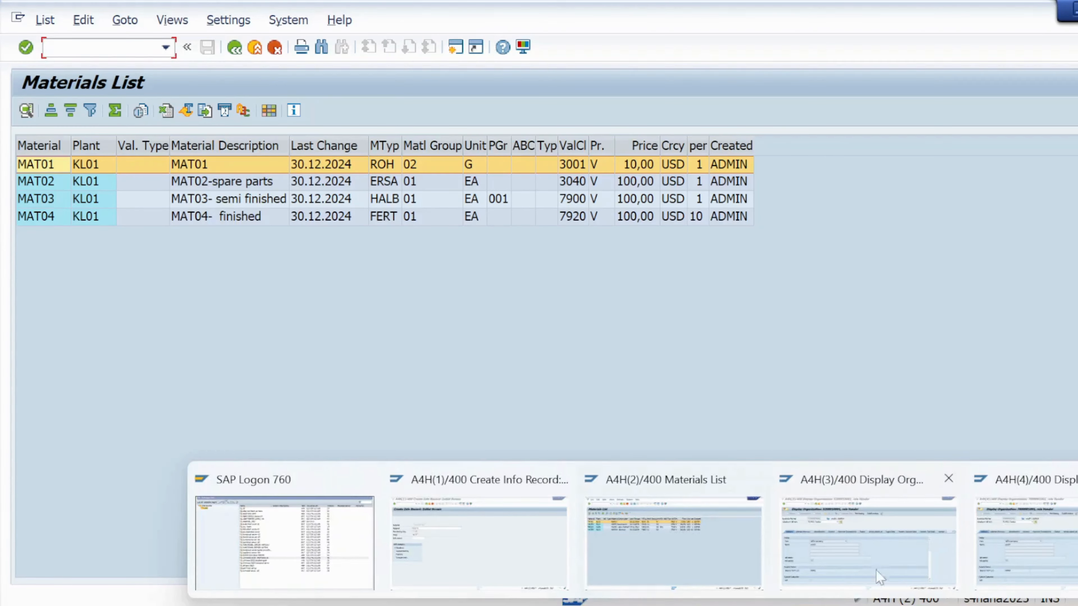
pyautogui.click(419, 539)
pyautogui.click(420, 539)
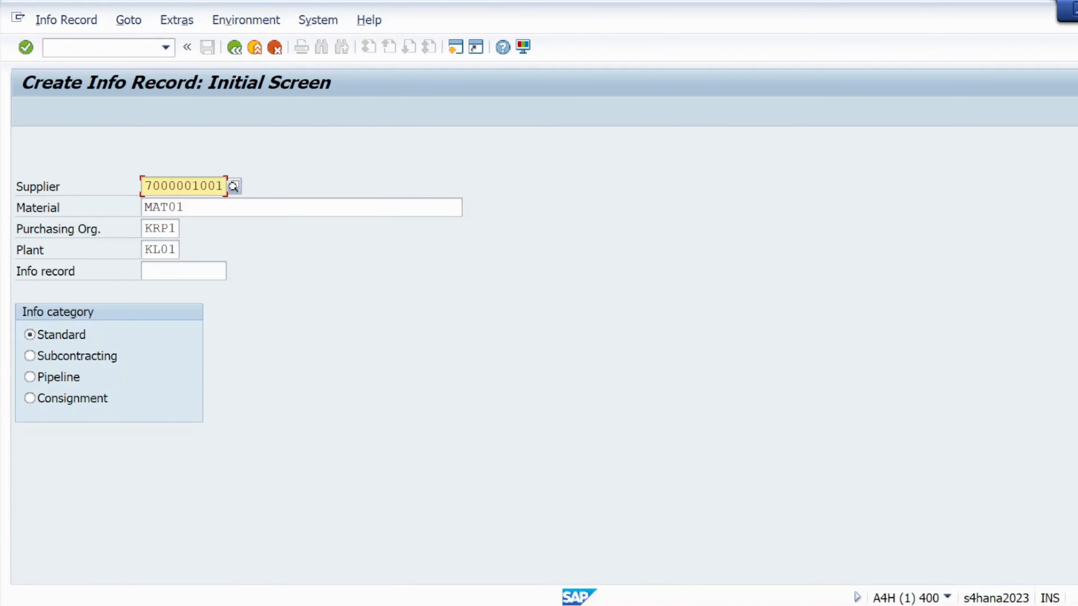
pyautogui.hotkey('alt', 'Tab')
pyautogui.hotkey('alt', 'Tab')
pyautogui.hotkey('alt', 'shift', 'Tab')
pyautogui.hotkey('alt', 'Tab')
pyautogui.hotkey('alt', 'Tab')
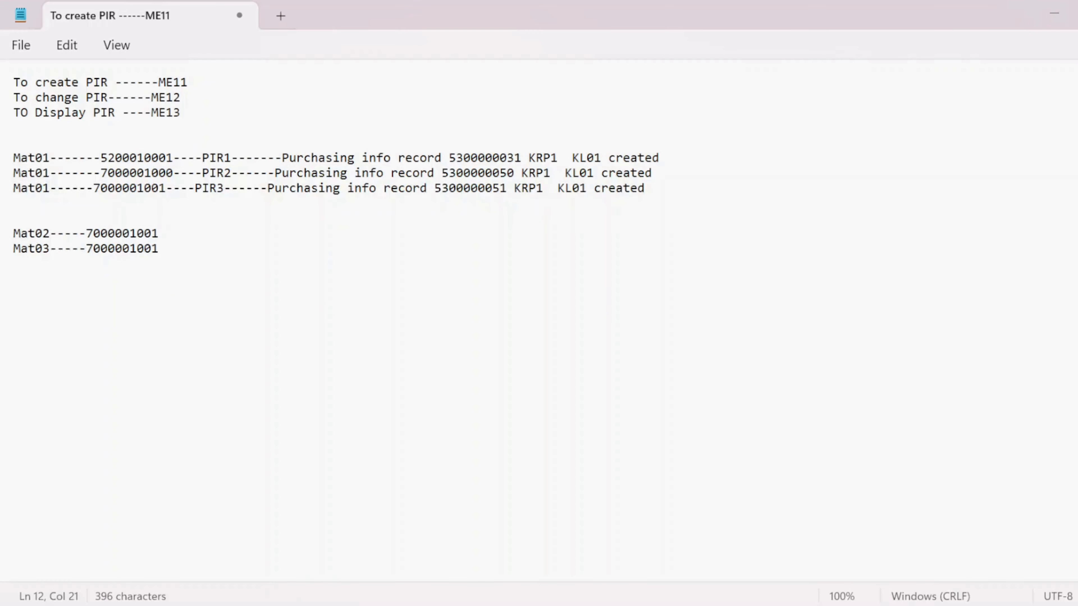
pyautogui.hotkey('alt', 'Tab')
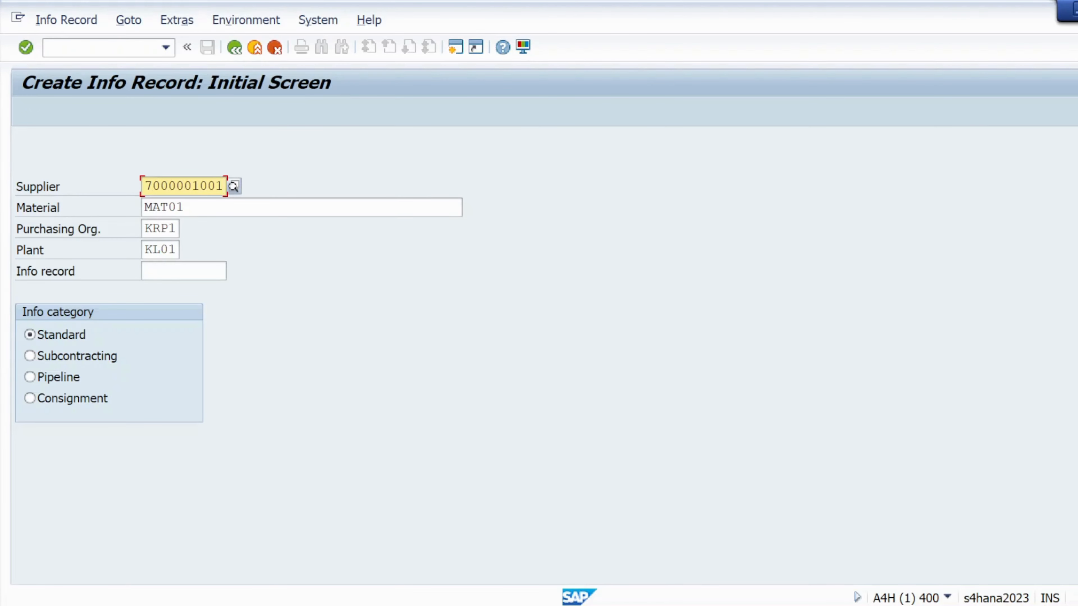
# - Change the material to MAT02 and proceed past general data to the purchasing organization data
pyautogui.click(146, 207)
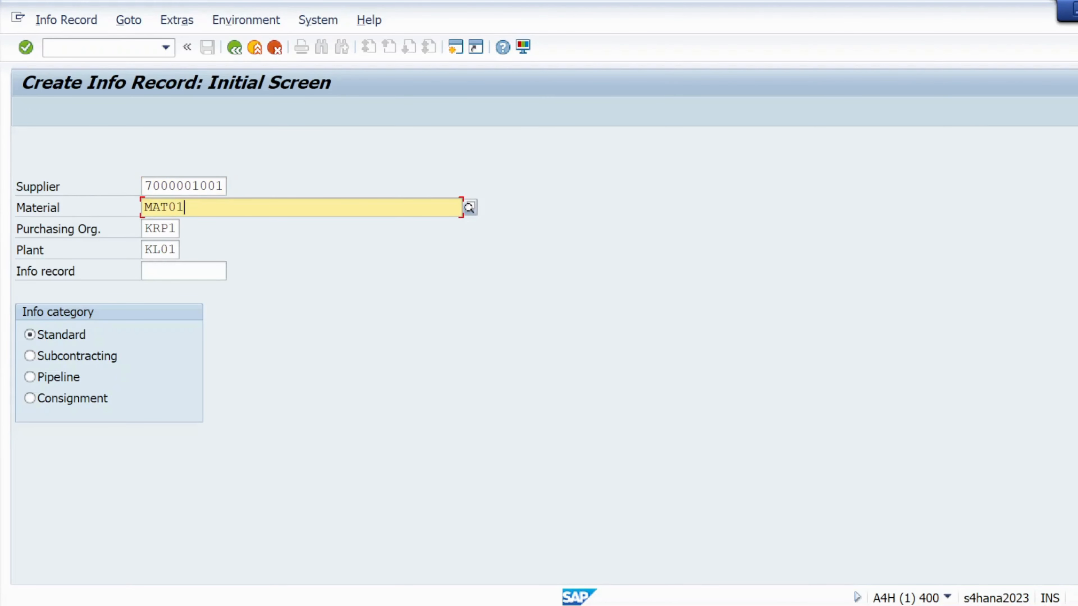
pyautogui.press('BackSpace')
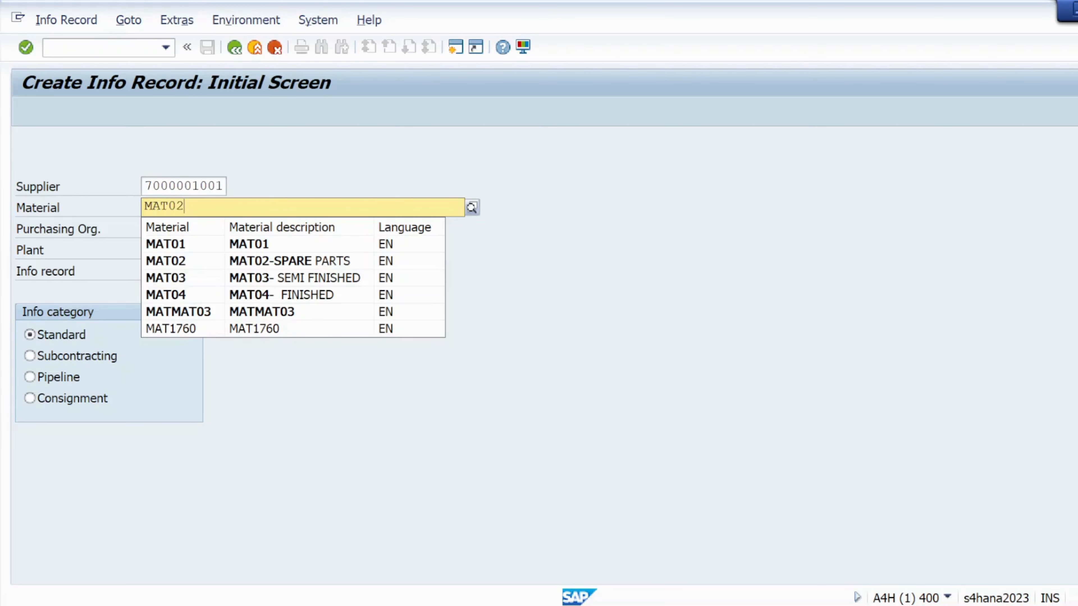
pyautogui.click(343, 400)
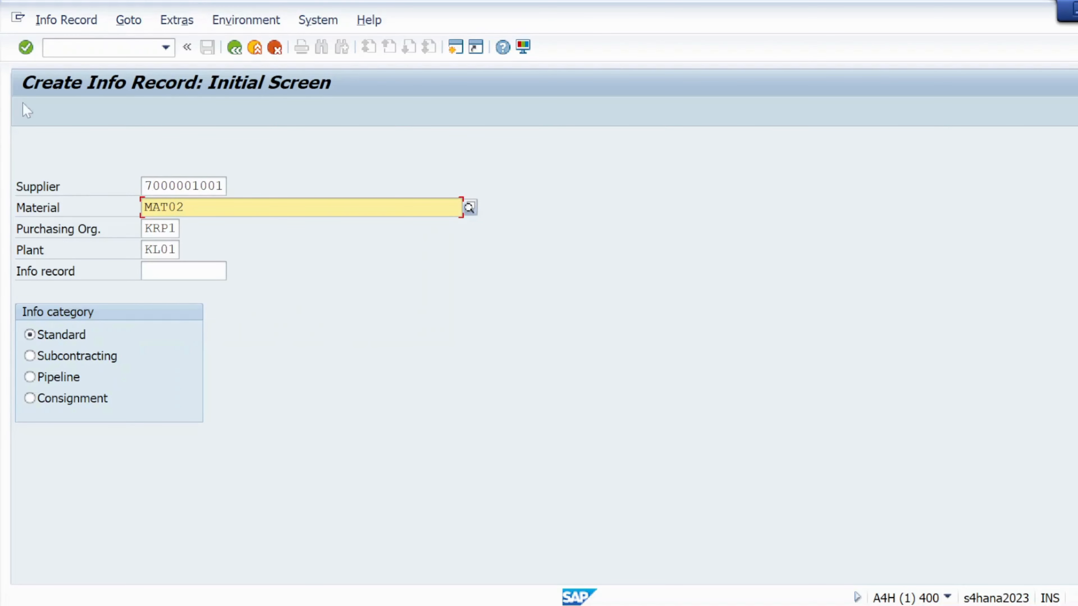
pyautogui.click(25, 47)
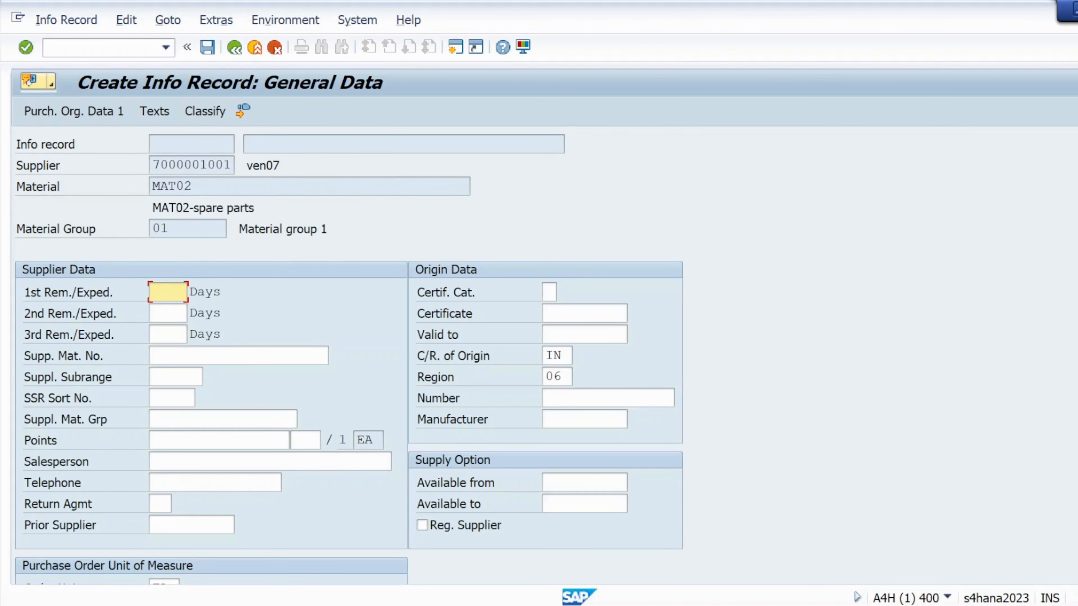
pyautogui.click(25, 47)
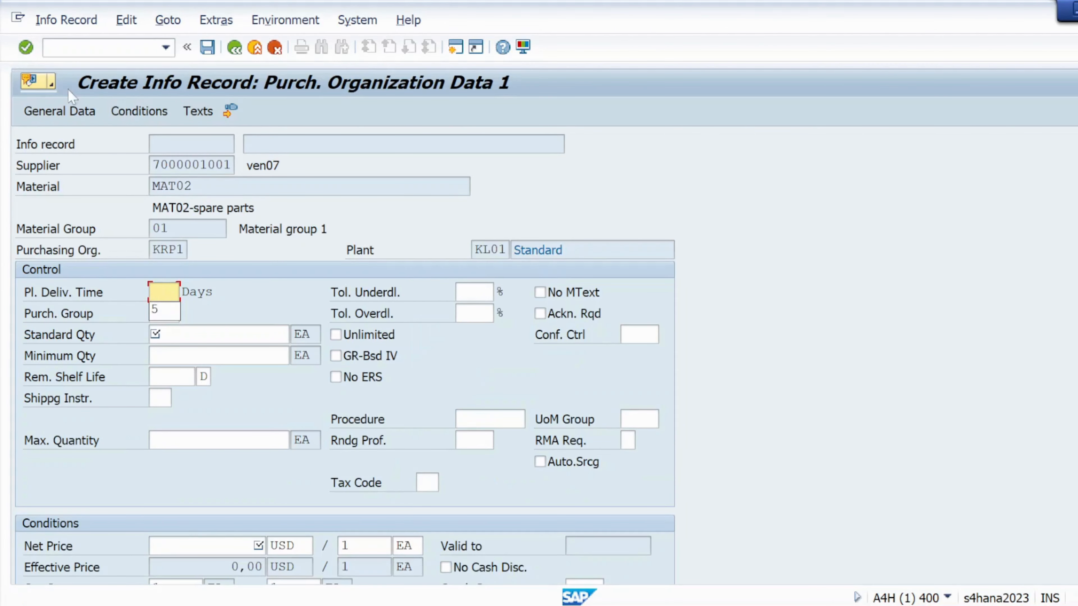
# - Set planned delivery time to 5 days, standard quantity to 10 and net price to 200 USD
pyautogui.click(166, 310)
pyautogui.click(199, 336)
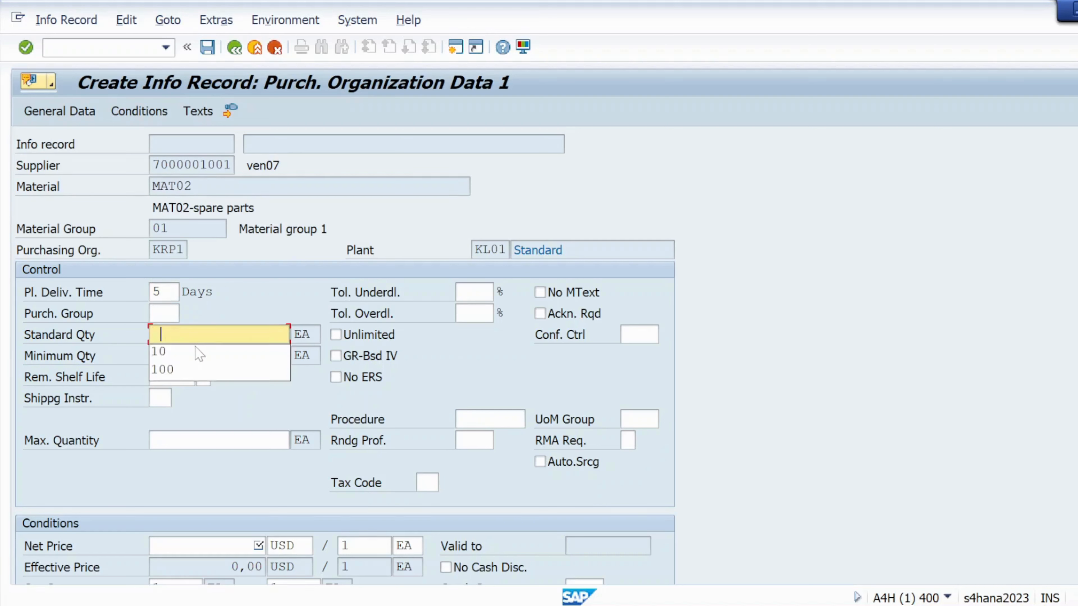
pyautogui.click(200, 352)
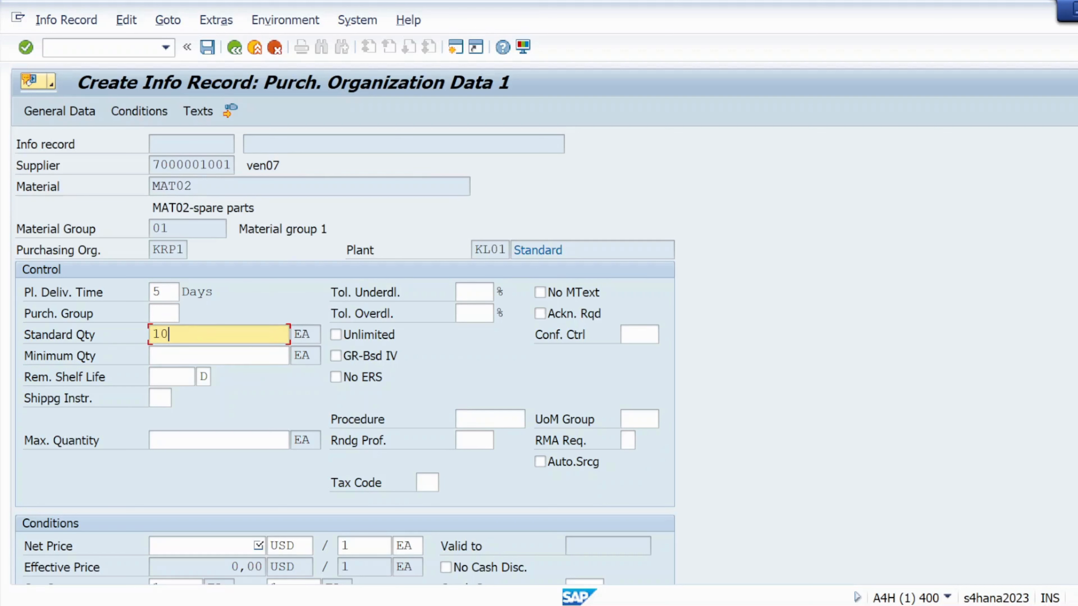
pyautogui.click(204, 546)
pyautogui.click(231, 567)
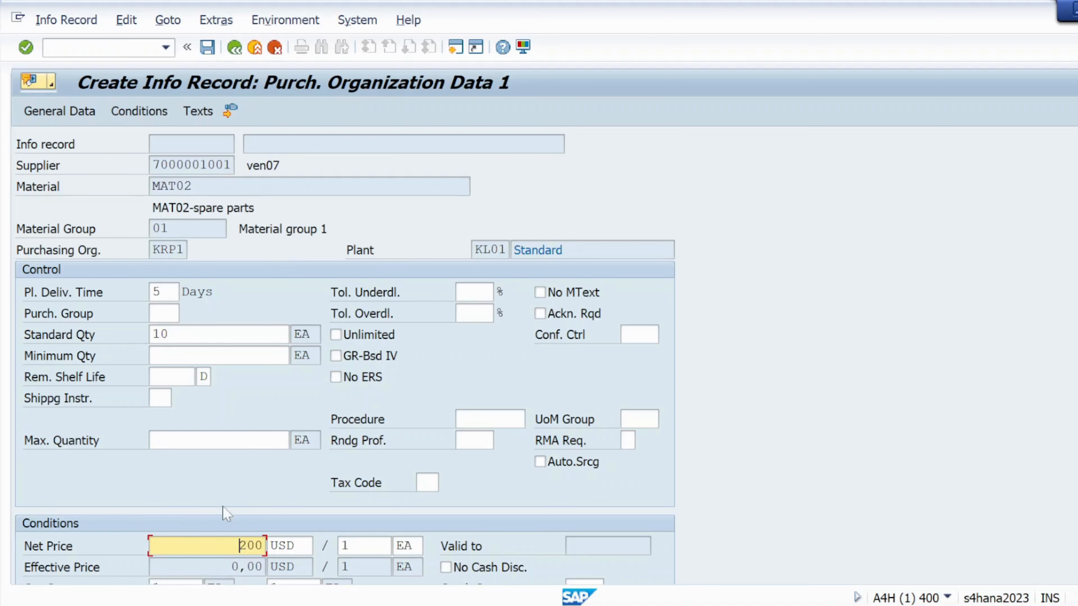
pyautogui.scroll(-4, 229, 483)
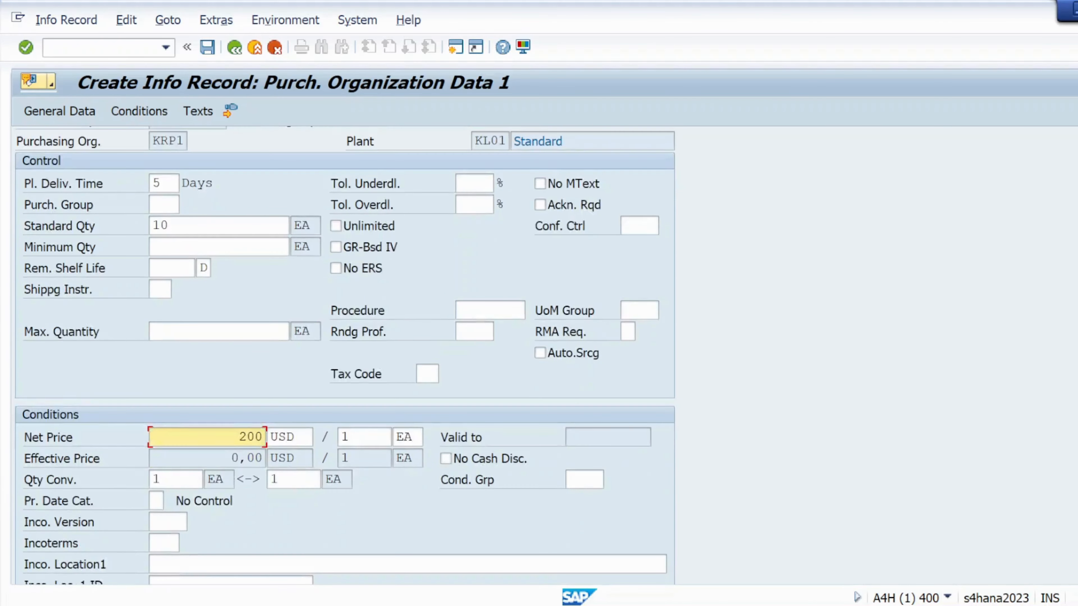
pyautogui.click(26, 47)
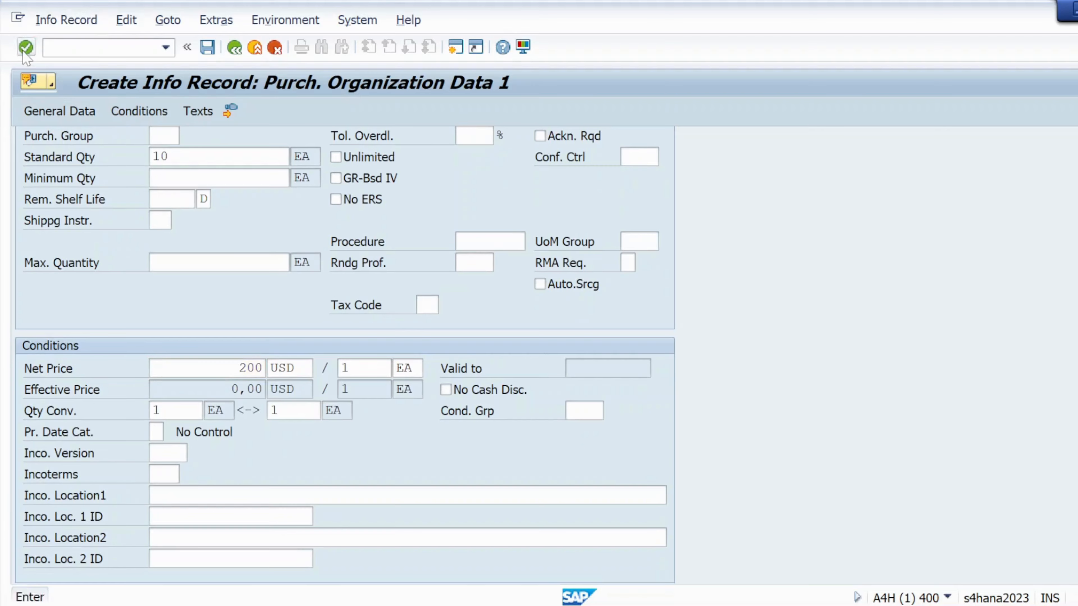
# - Set the purchasing group to 001 and continue to purchasing organization data 2
pyautogui.click(163, 138)
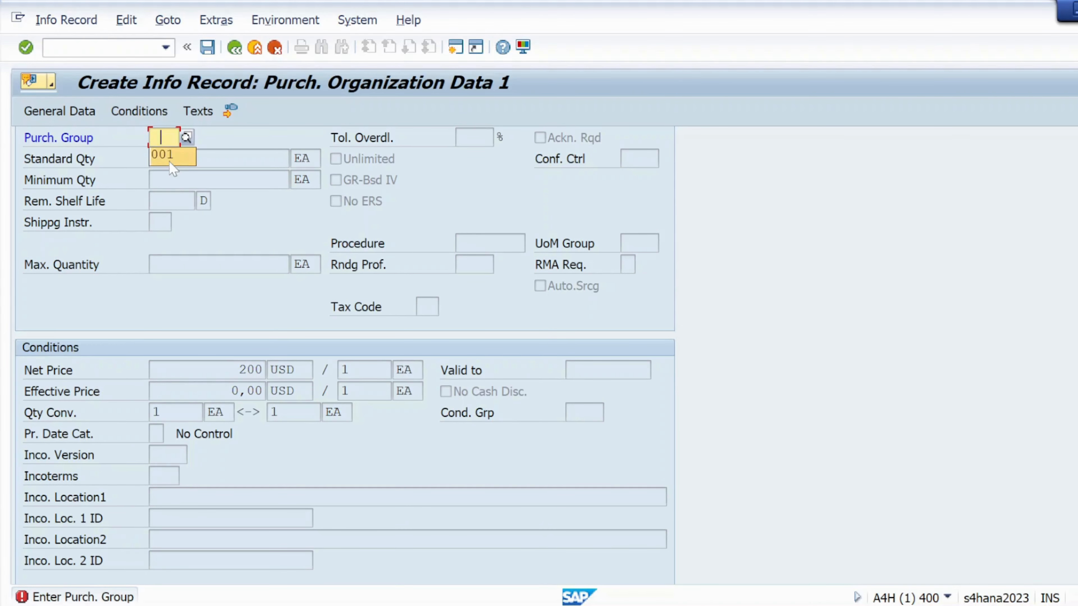
pyautogui.click(172, 162)
pyautogui.click(25, 47)
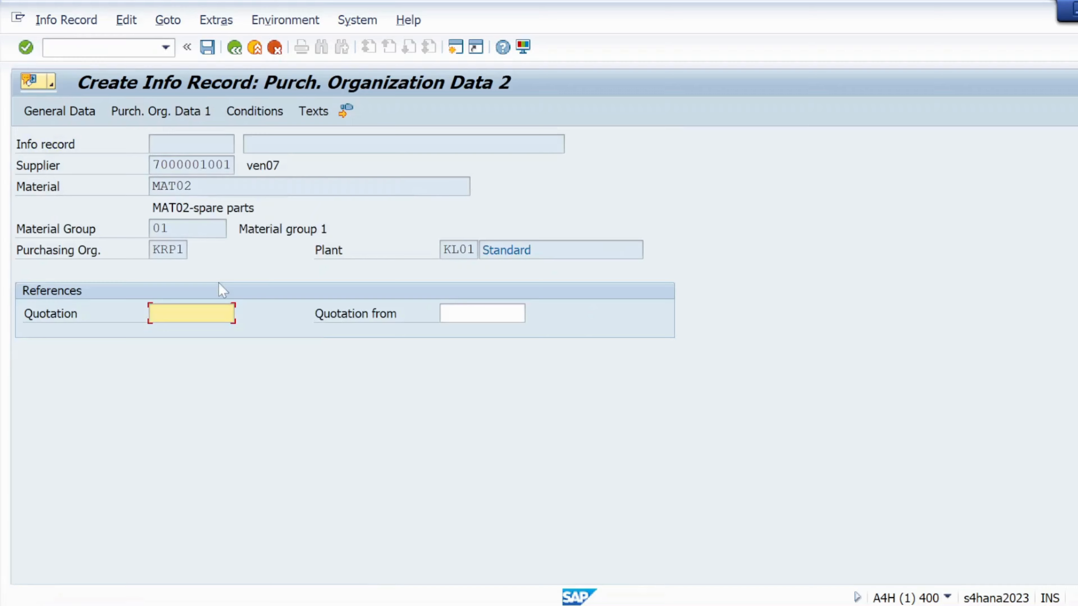
# - Continue to the text overview and save the MAT02 info record
pyautogui.click(25, 47)
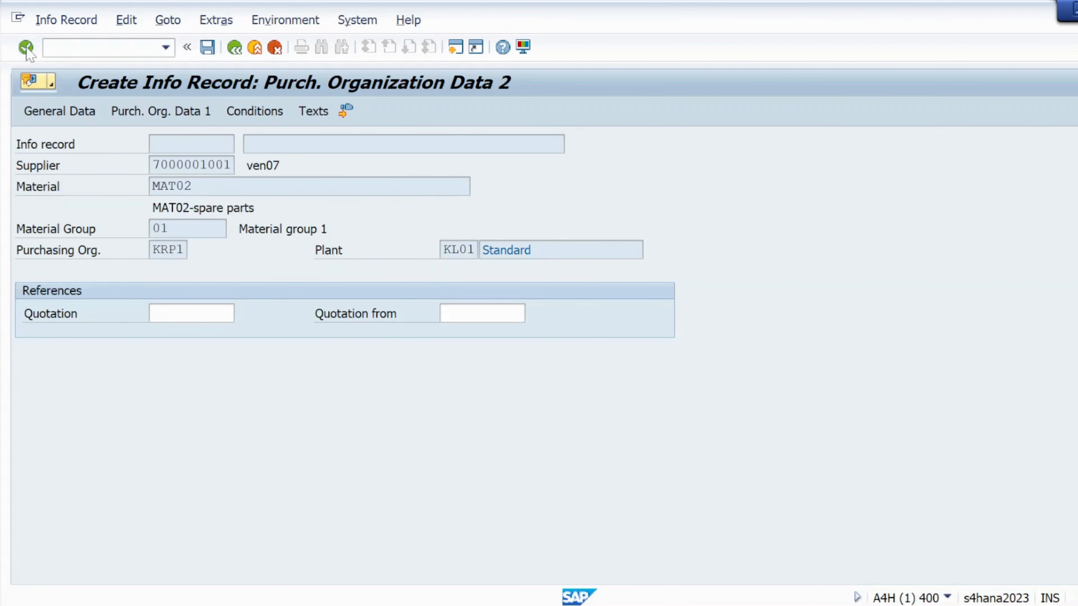
pyautogui.click(26, 47)
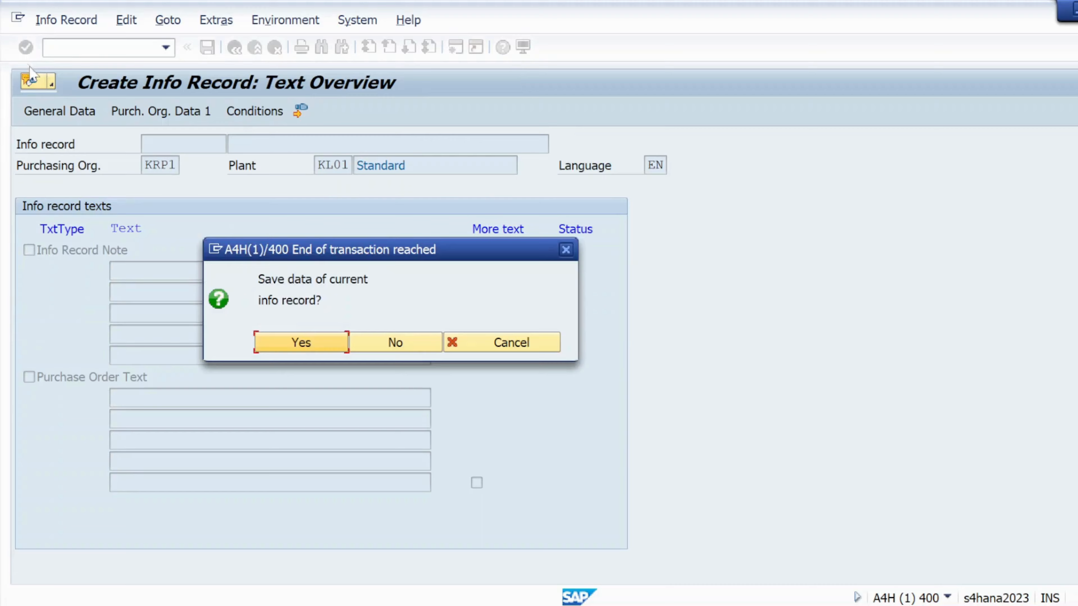
pyautogui.click(298, 343)
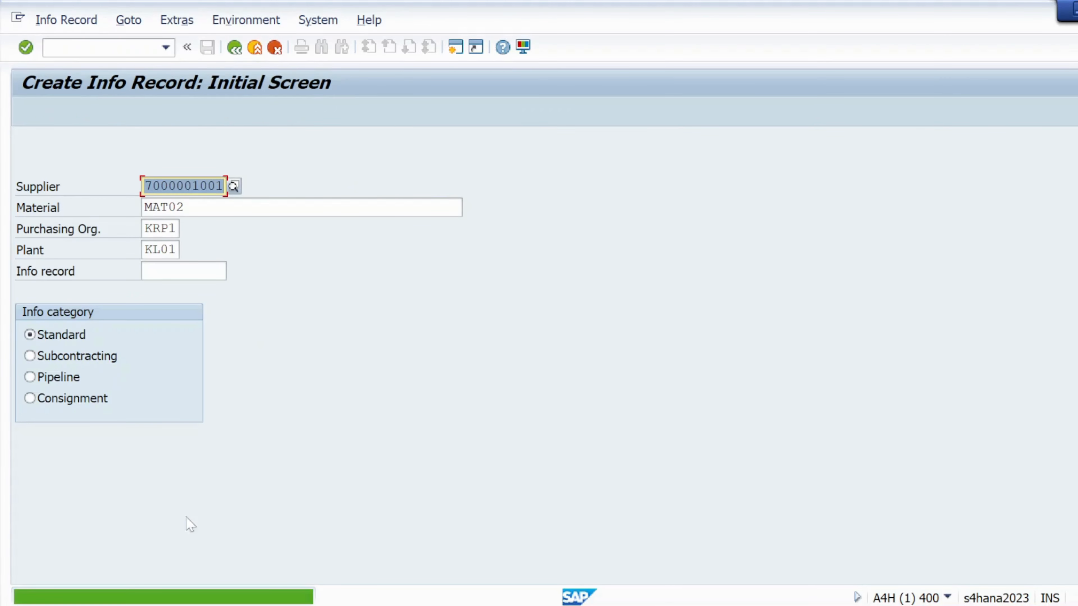
# - Copy the creation message and paste it after a dash separator on the Mat02 note line
pyautogui.doubleClick(161, 597)
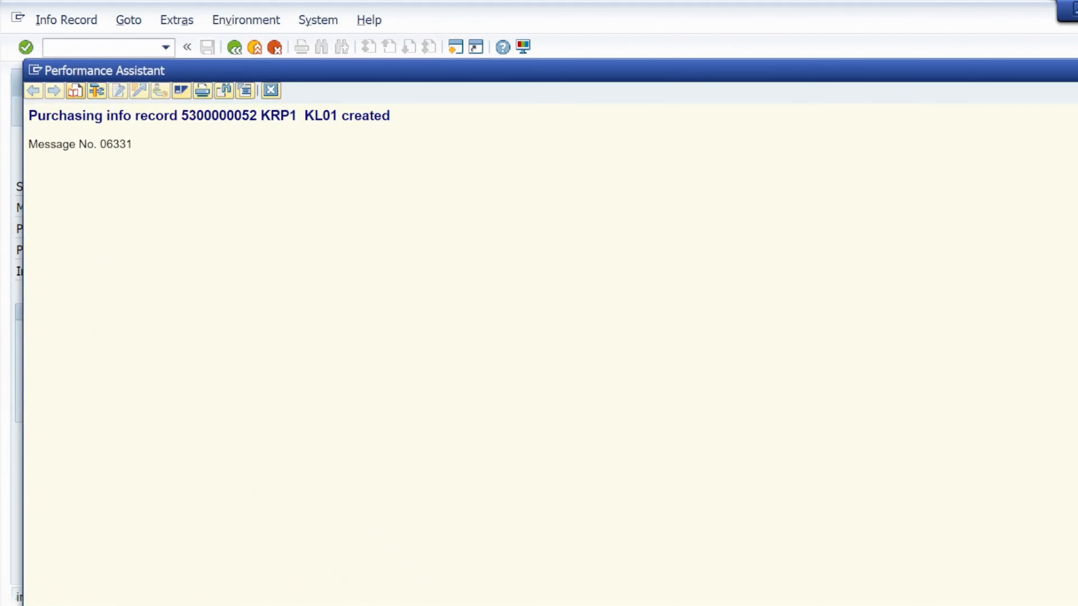
pyautogui.moveTo(29, 115); pyautogui.dragTo(390, 117)
pyautogui.hotkey('ctrl', 'c')
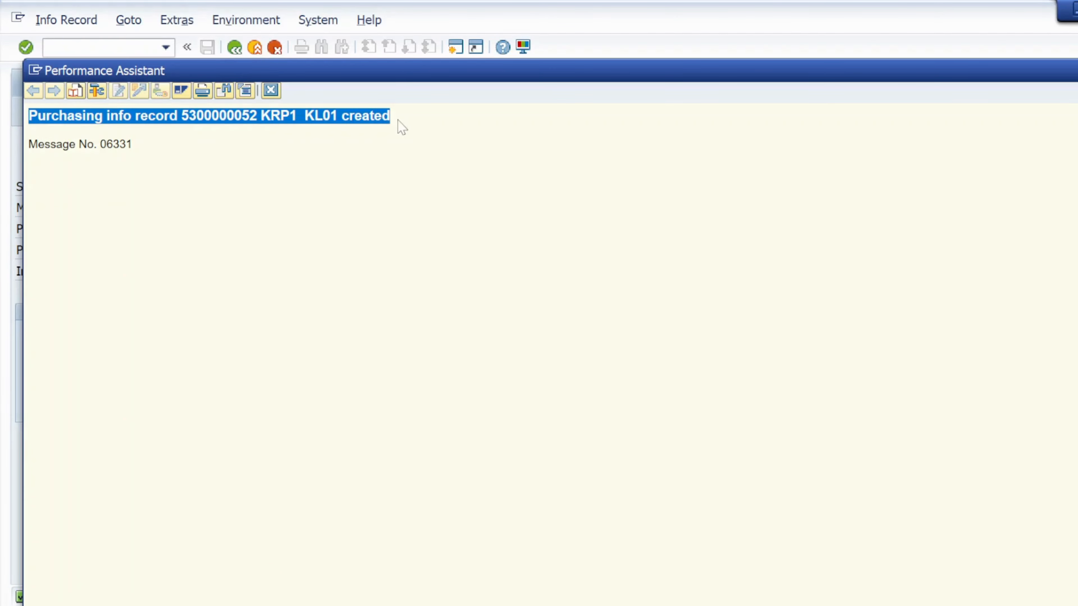
pyautogui.hotkey('alt', 'Tab')
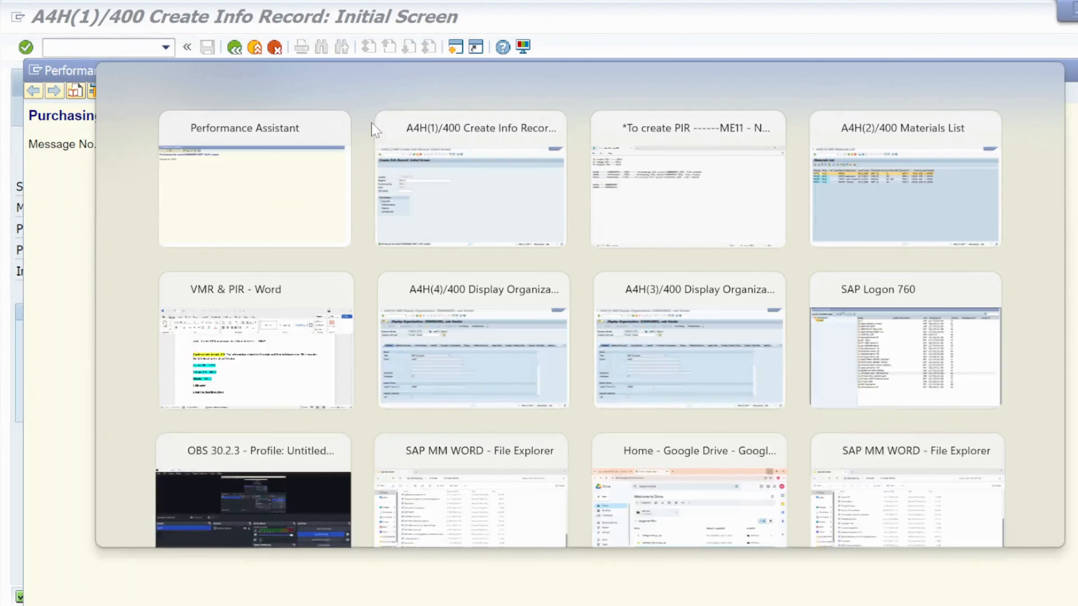
pyautogui.hotkey('alt', 'Tab')
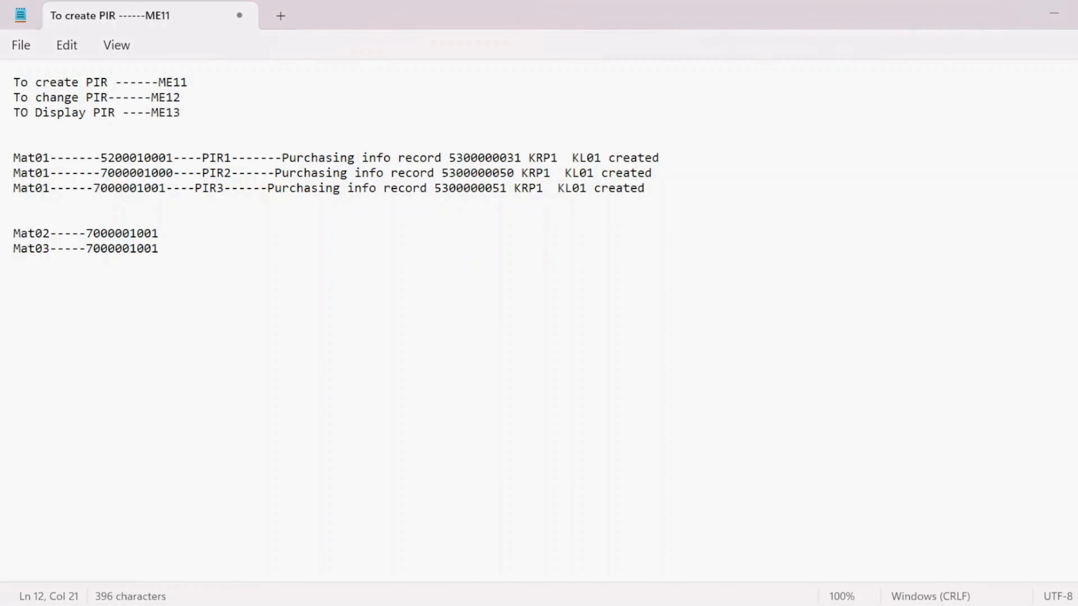
pyautogui.press('Up')
pyautogui.write('--------')
pyautogui.hotkey('ctrl', 'v')
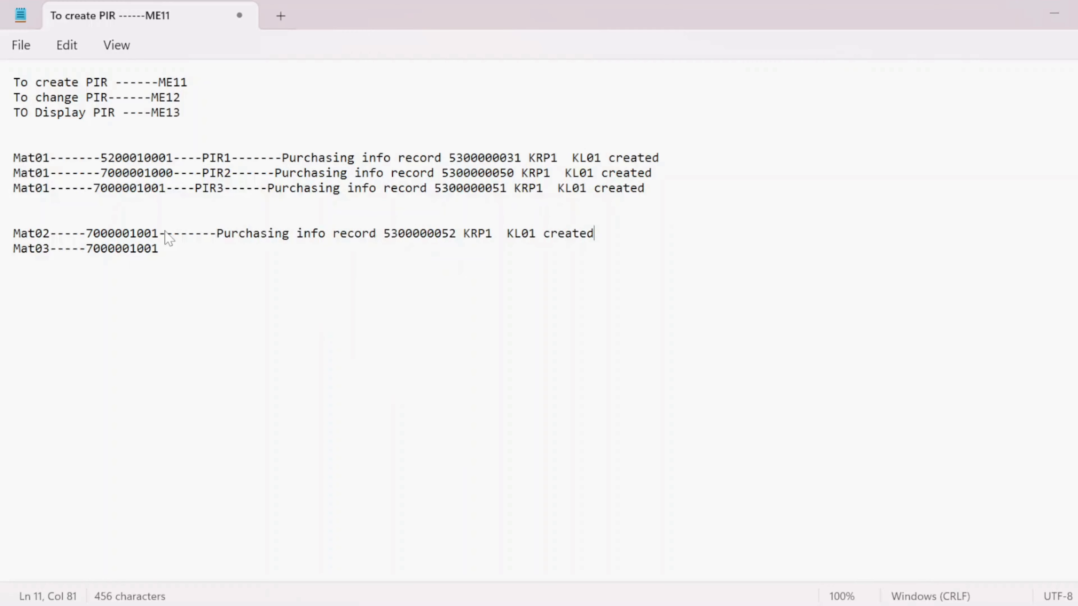
# - Append a dash separator to the Mat03 note line and switch back to the info record screen
pyautogui.click(165, 249)
pyautogui.write('------')
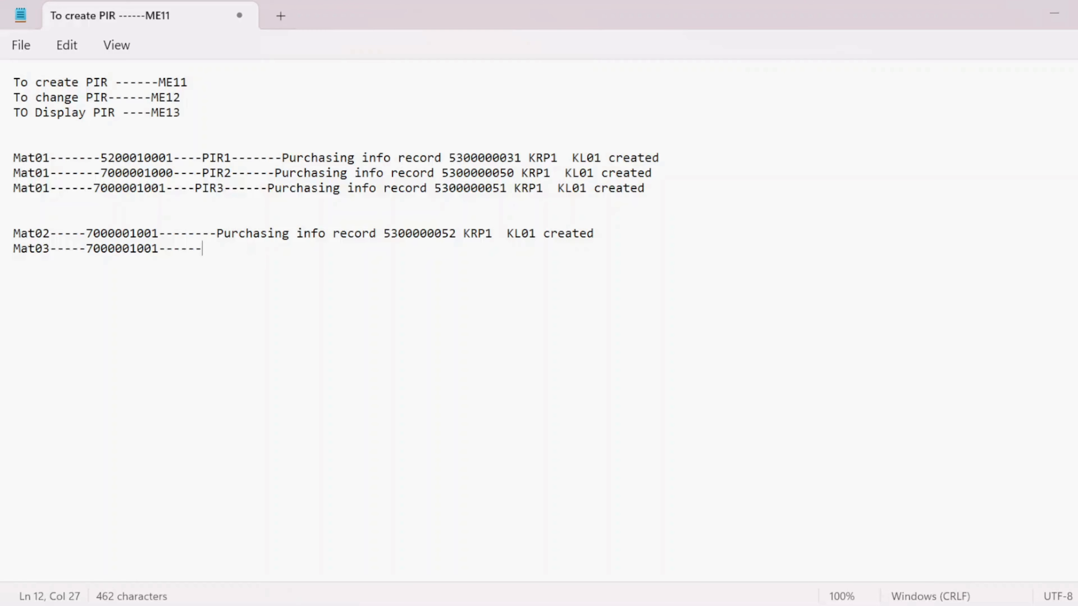
pyautogui.hotkey('alt', 'Tab')
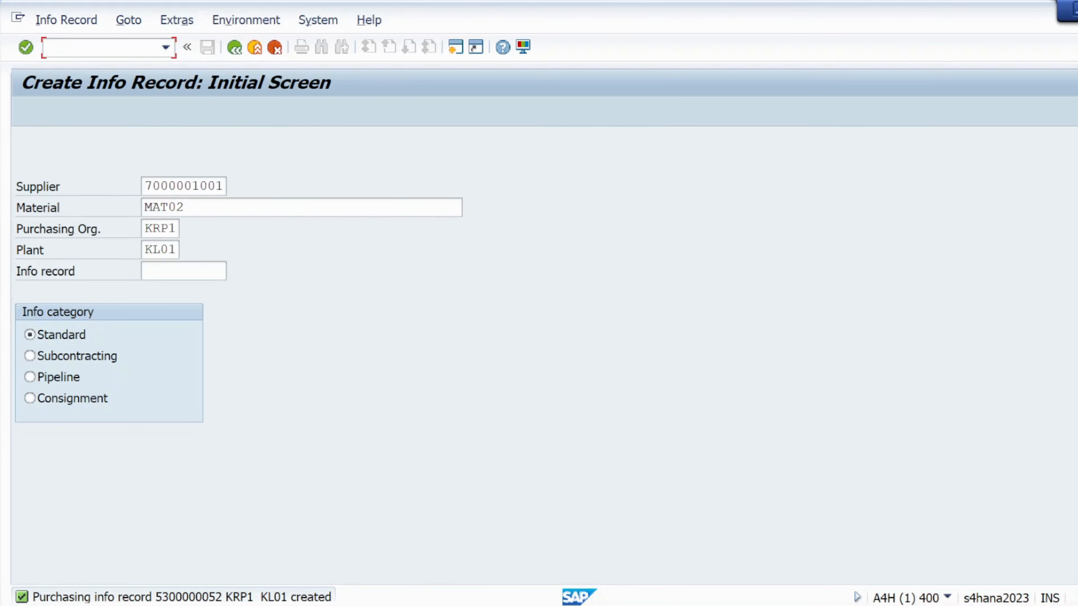
# - Change the material to MAT03 and proceed to the purchasing organization data
pyautogui.click(183, 207)
pyautogui.press('BackSpace')
pyautogui.write('3')
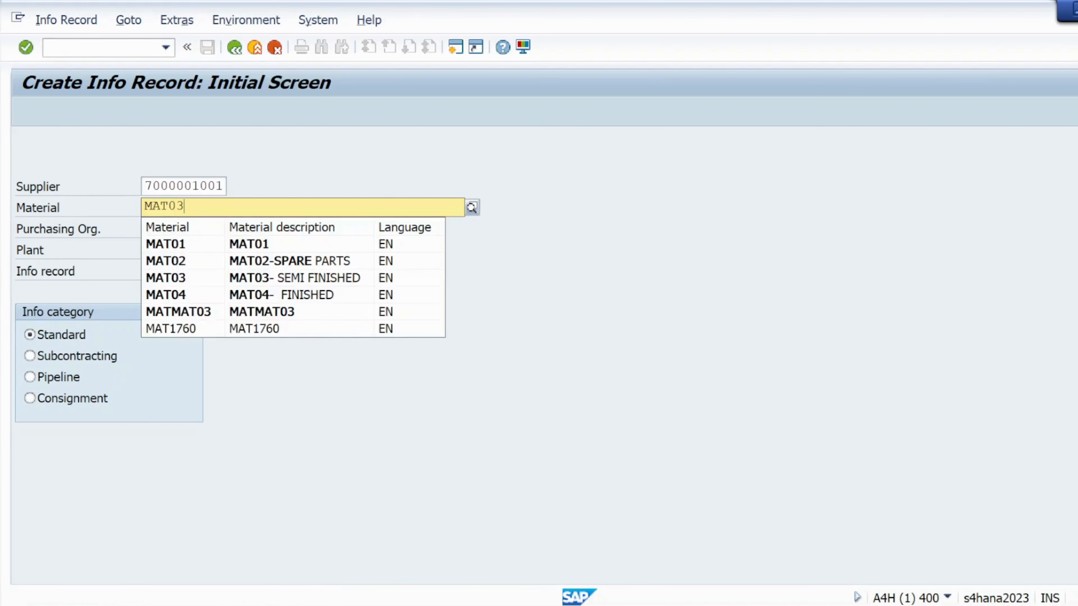
pyautogui.click(377, 414)
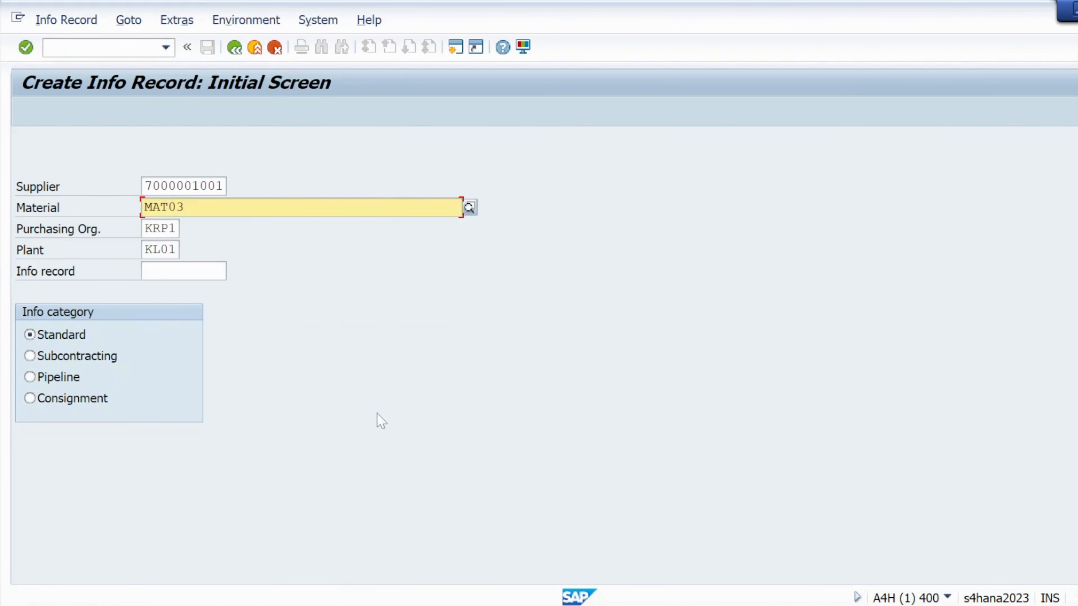
pyautogui.click(26, 47)
pyautogui.click(25, 46)
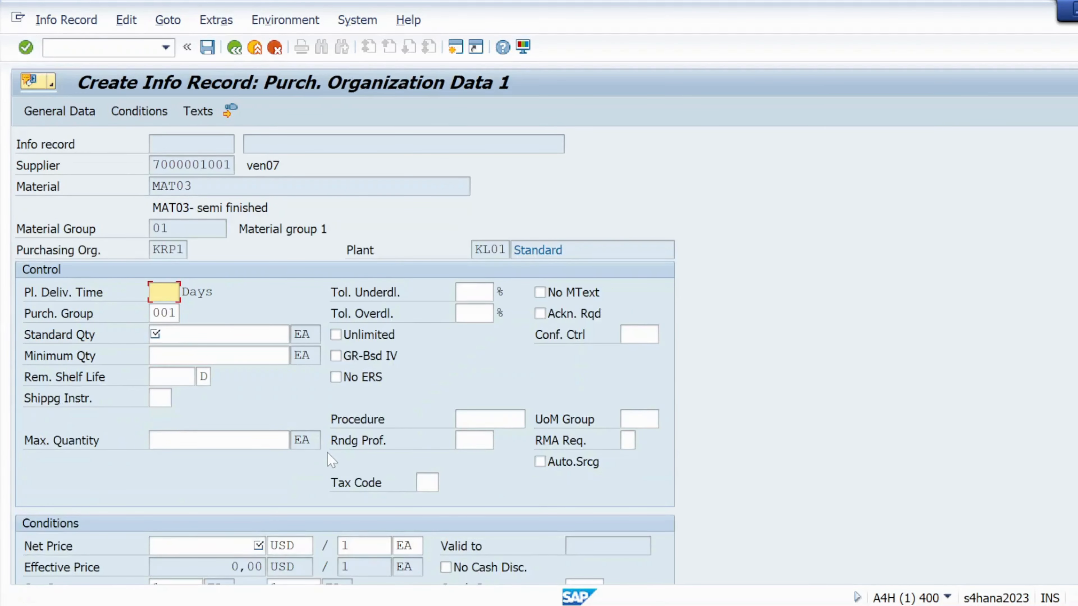
# - Enter a planned delivery time of 5 days, a standard quantity of 10 and a net price of 10 for MAT03
pyautogui.click(160, 310)
pyautogui.click(170, 334)
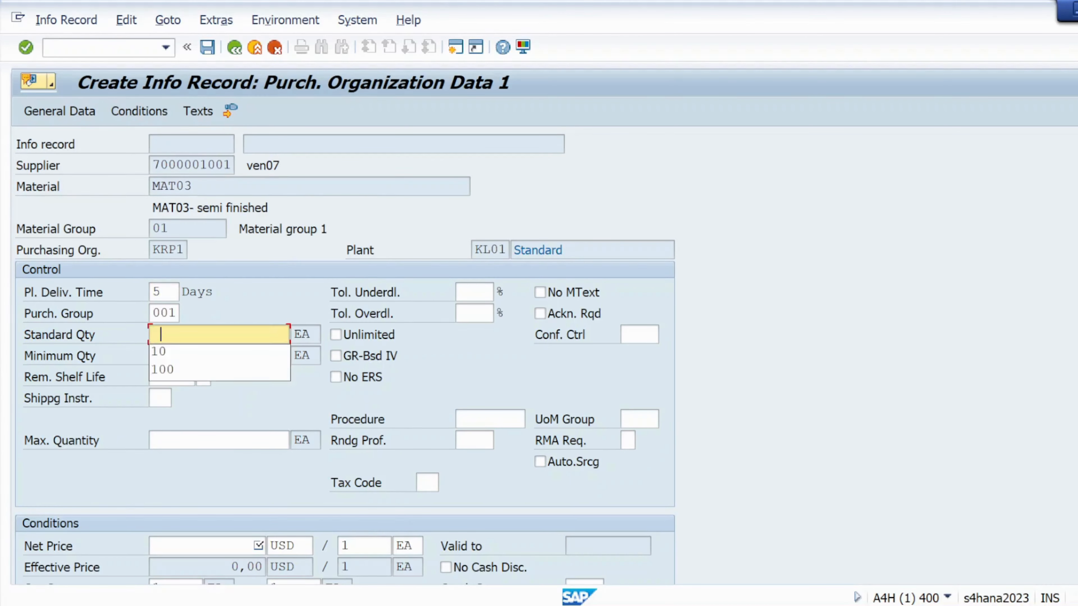
pyautogui.click(175, 356)
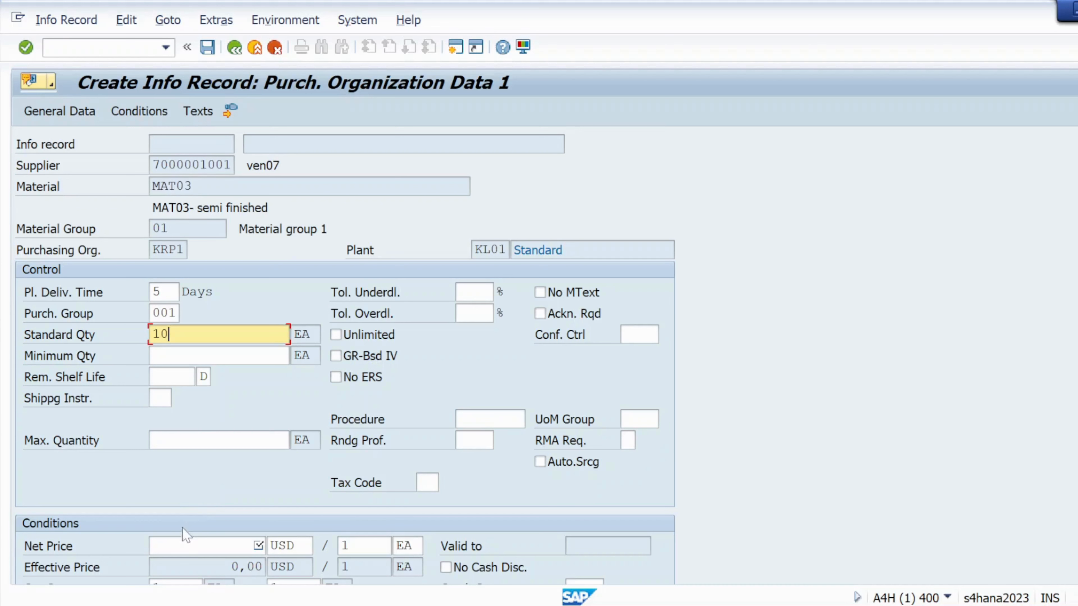
pyautogui.click(221, 547)
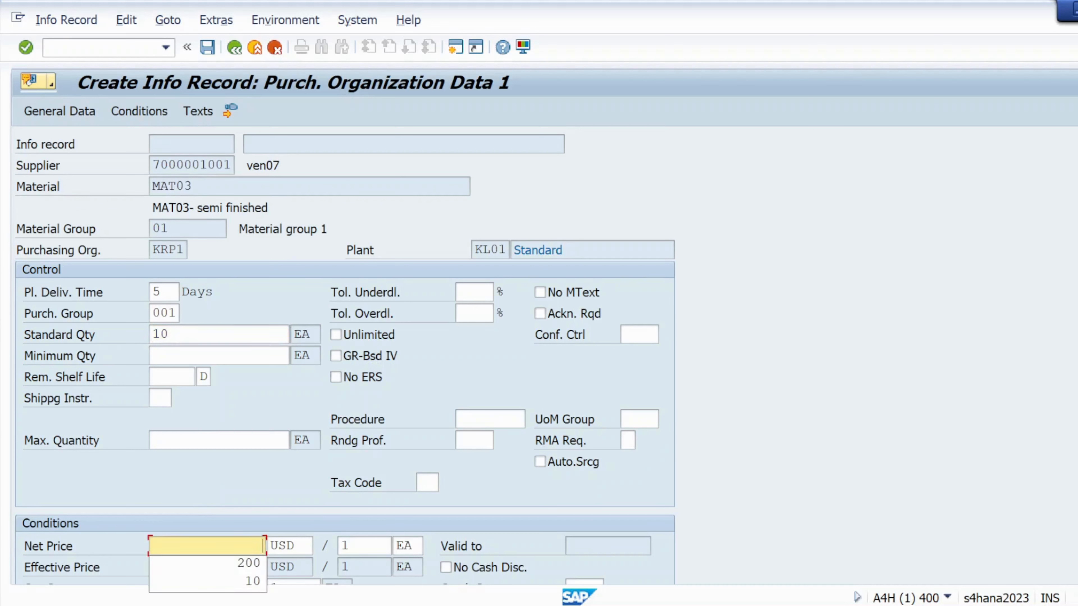
pyautogui.click(230, 590)
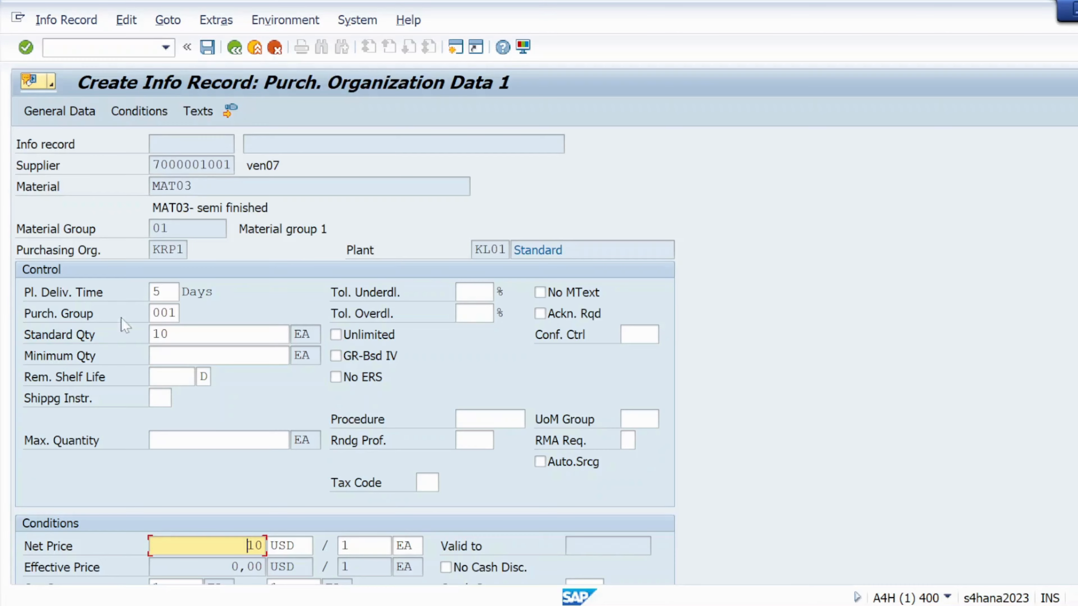
# - Continue through the remaining purchasing organization screens and save the MAT03 info record
pyautogui.click(25, 47)
pyautogui.click(26, 47)
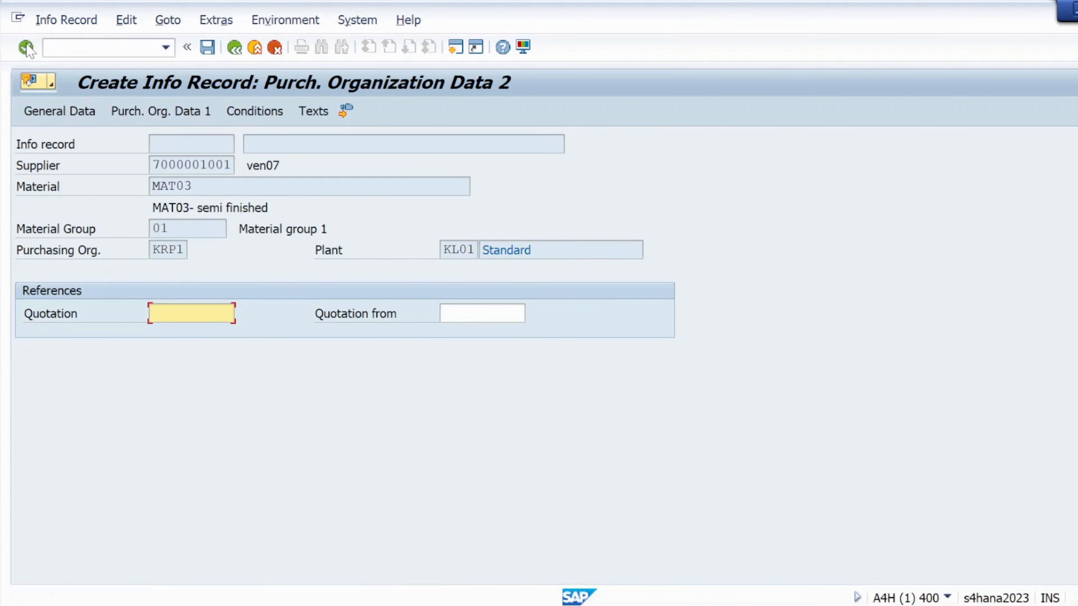
pyautogui.click(26, 47)
pyautogui.click(26, 48)
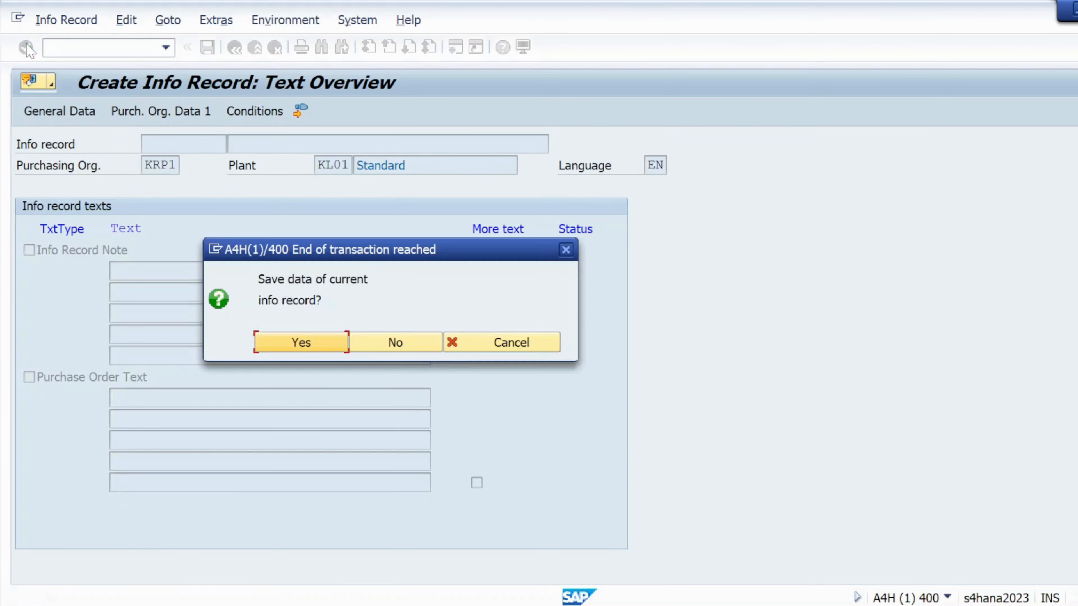
pyautogui.click(321, 347)
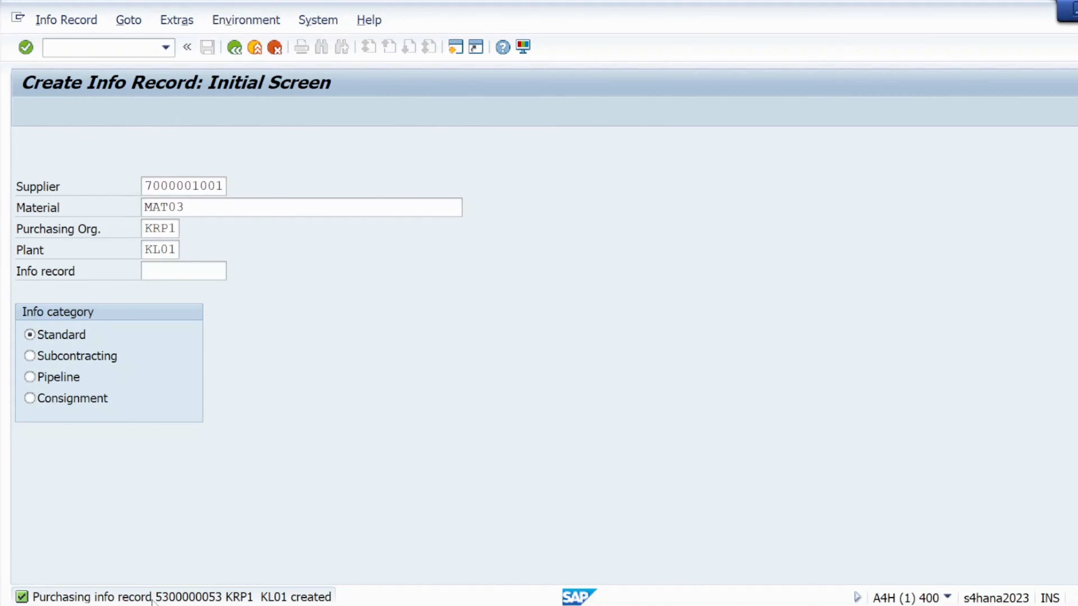
# - Copy the creation message and paste it at the end of the Mat03 note line
pyautogui.click(161, 598)
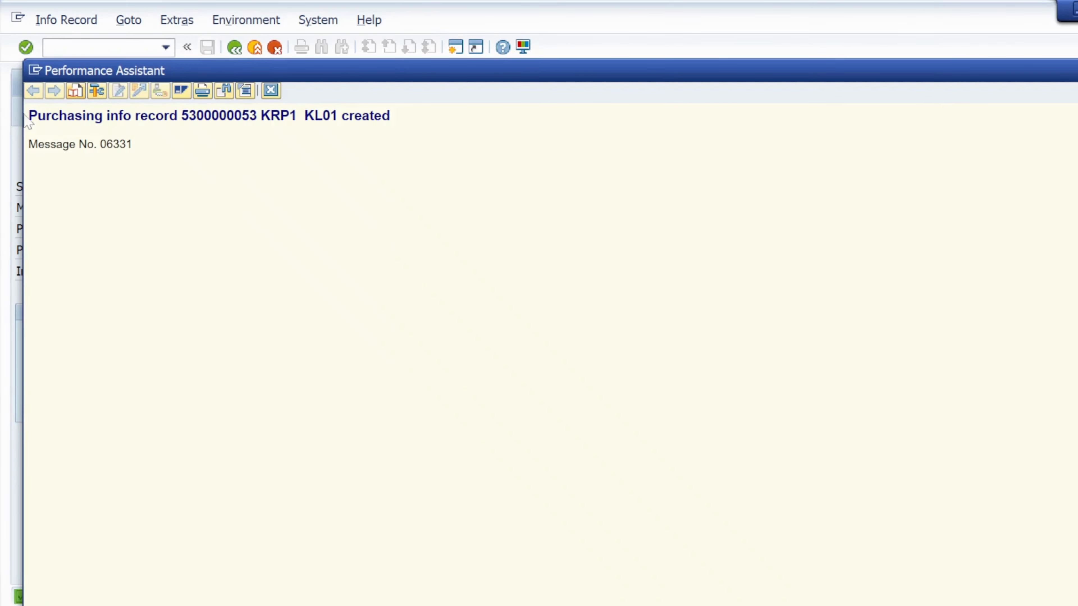
pyautogui.moveTo(28, 116); pyautogui.dragTo(390, 116)
pyautogui.hotkey('ctrl', 'c')
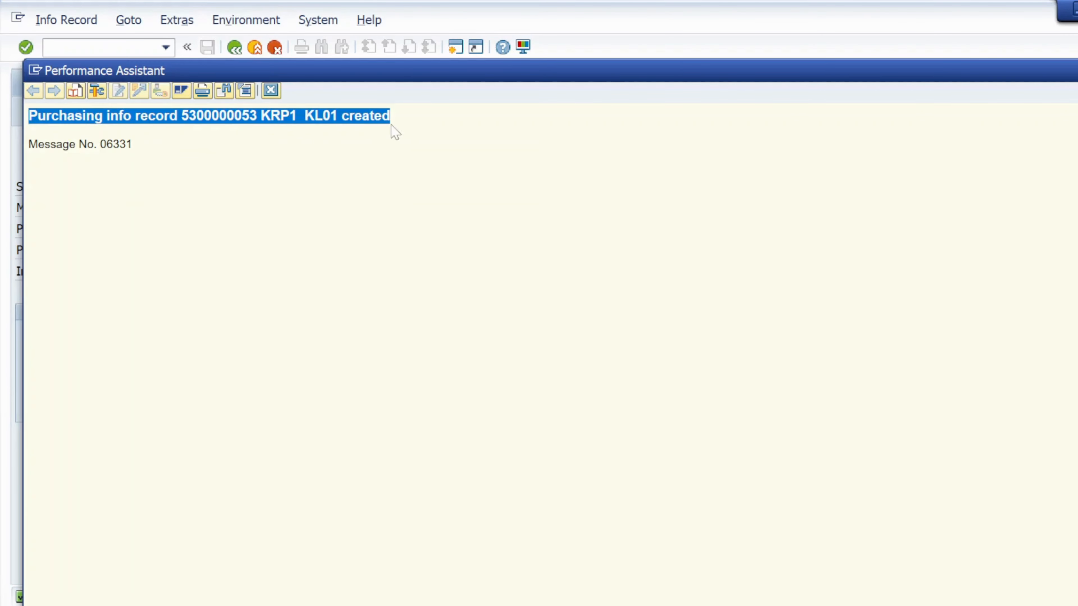
pyautogui.hotkey('alt', 'Tab')
pyautogui.hotkey('alt', 'Tab')
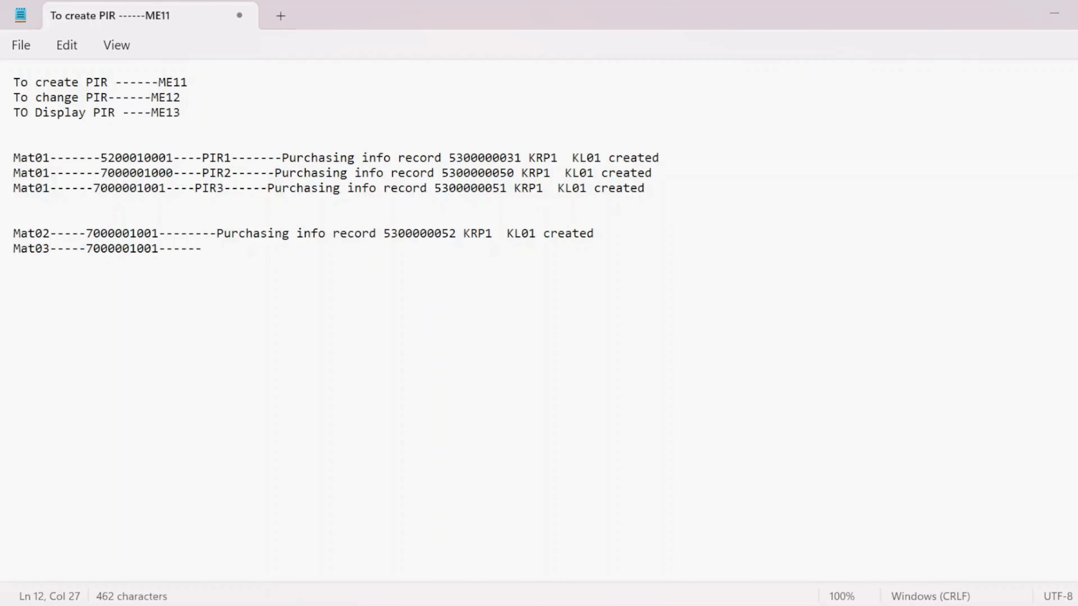
pyautogui.hotkey('ctrl', 'v')
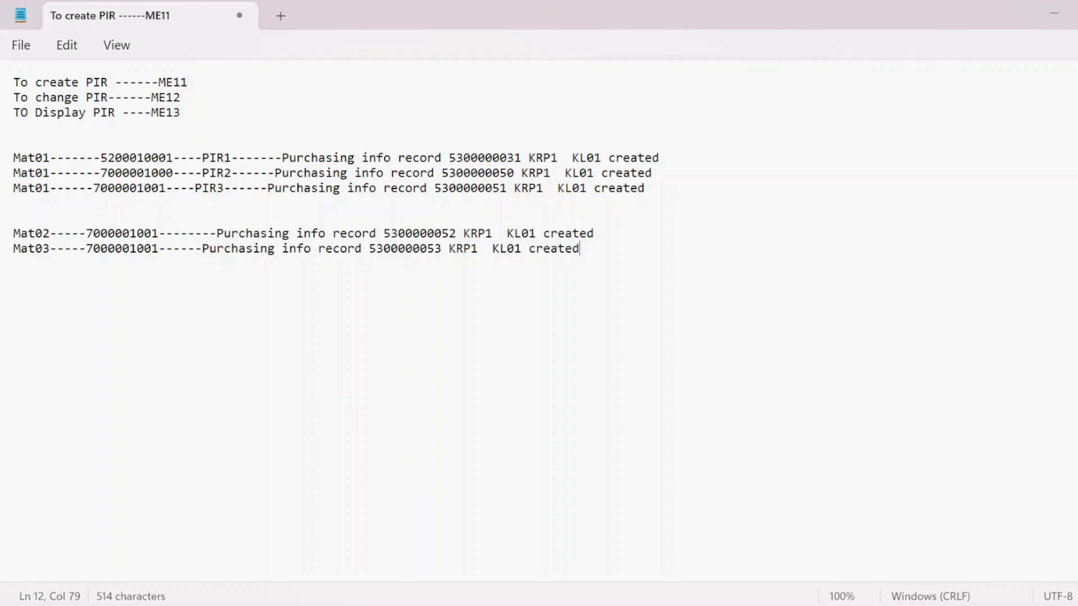
# - Add a new note line 'List of material ----MM60' below the Mat03 entry
pyautogui.moveTo(449, 157); pyautogui.dragTo(520, 158)
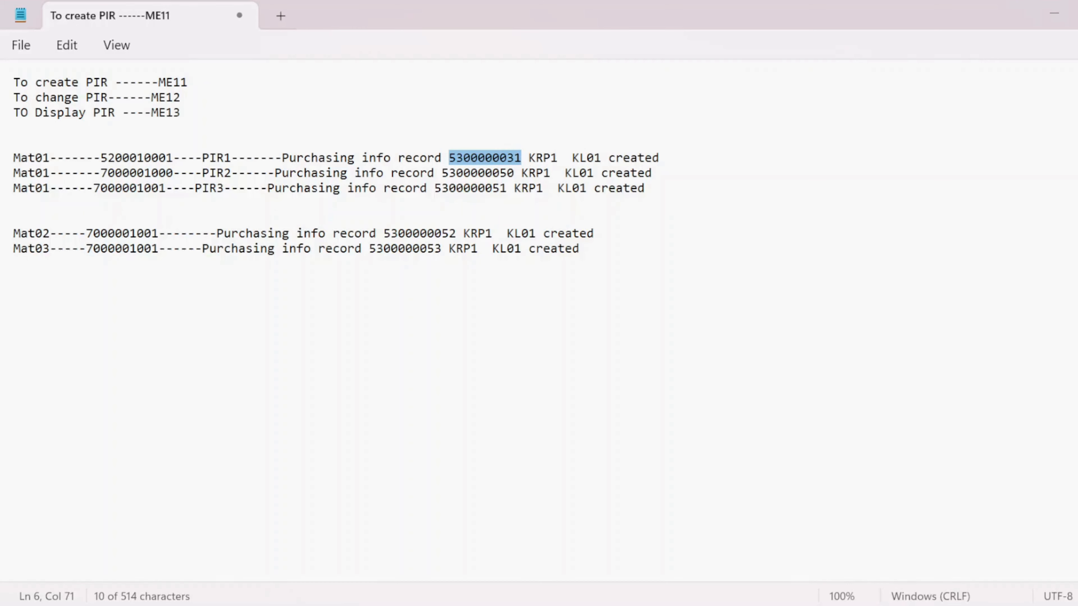
pyautogui.moveTo(441, 173); pyautogui.dragTo(507, 177)
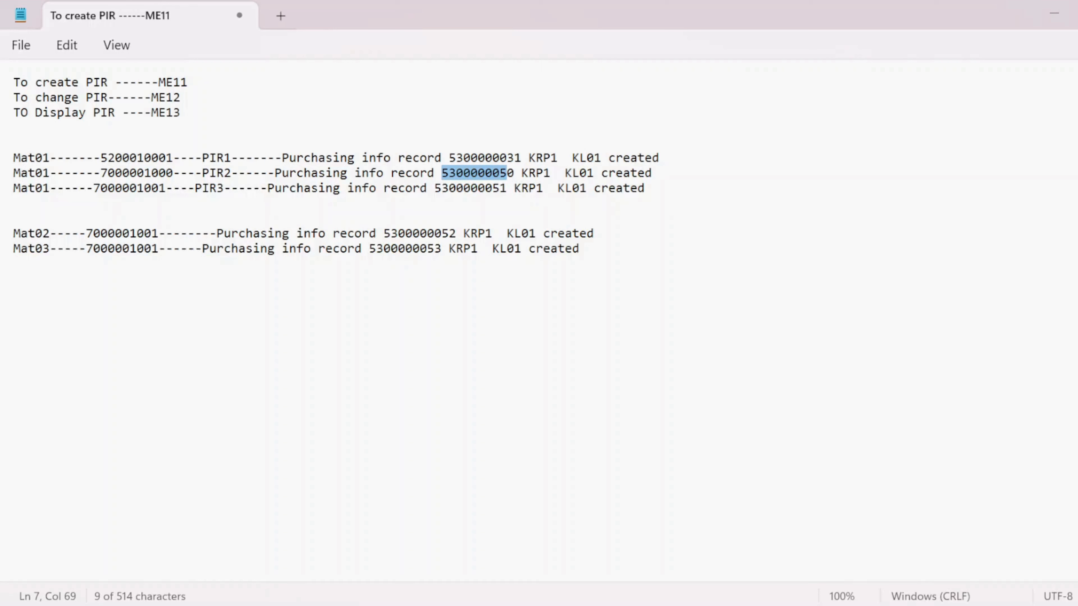
pyautogui.click(500, 192)
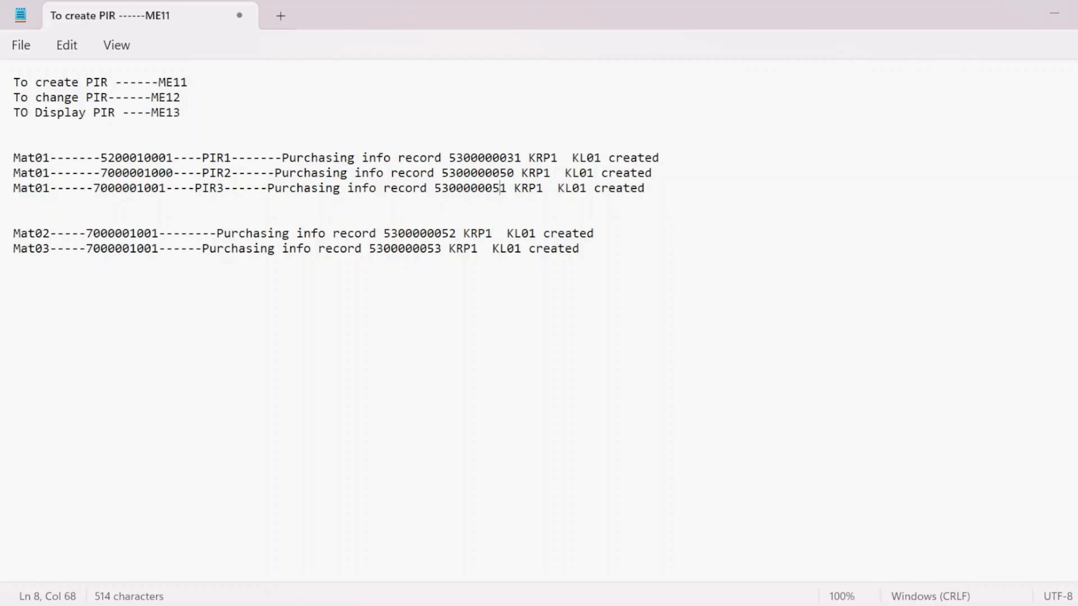
pyautogui.click(606, 250)
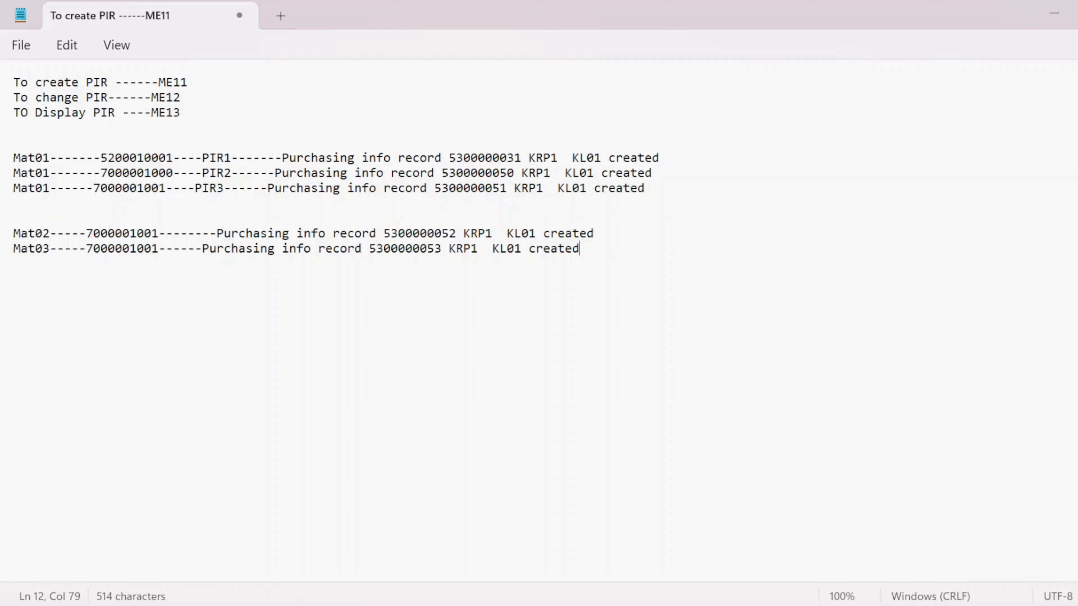
pyautogui.press('Return')
pyautogui.press('Return')
pyautogui.write('1')
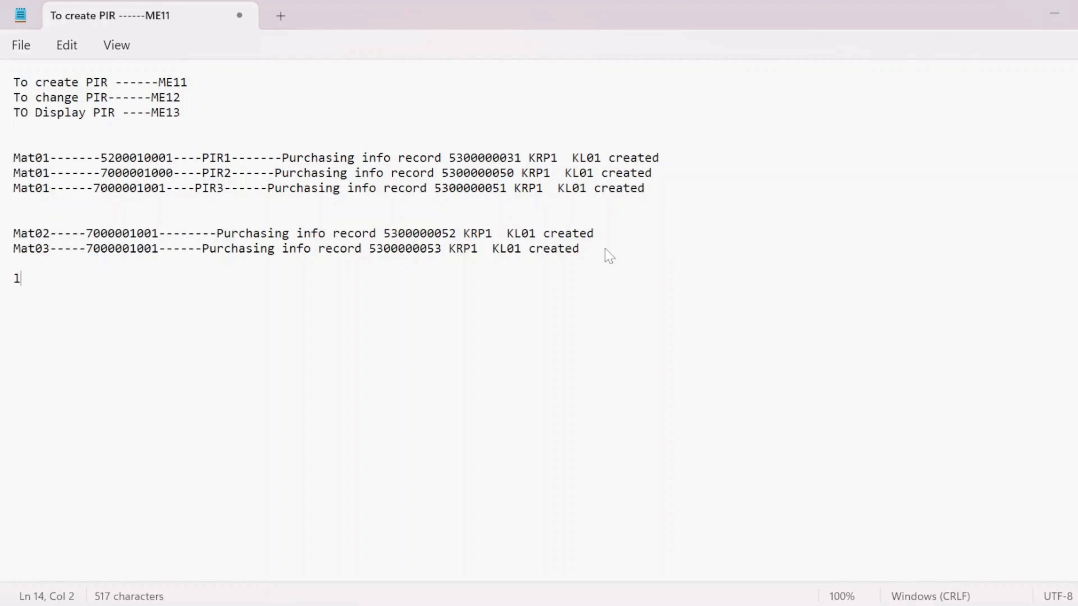
pyautogui.press('capslock')
pyautogui.write('IS')
pyautogui.press('BackSpace')
pyautogui.press('BackSpace')
pyautogui.press('BackSpace')
pyautogui.write('L')
pyautogui.press('capslock')
pyautogui.write('ist of ma')
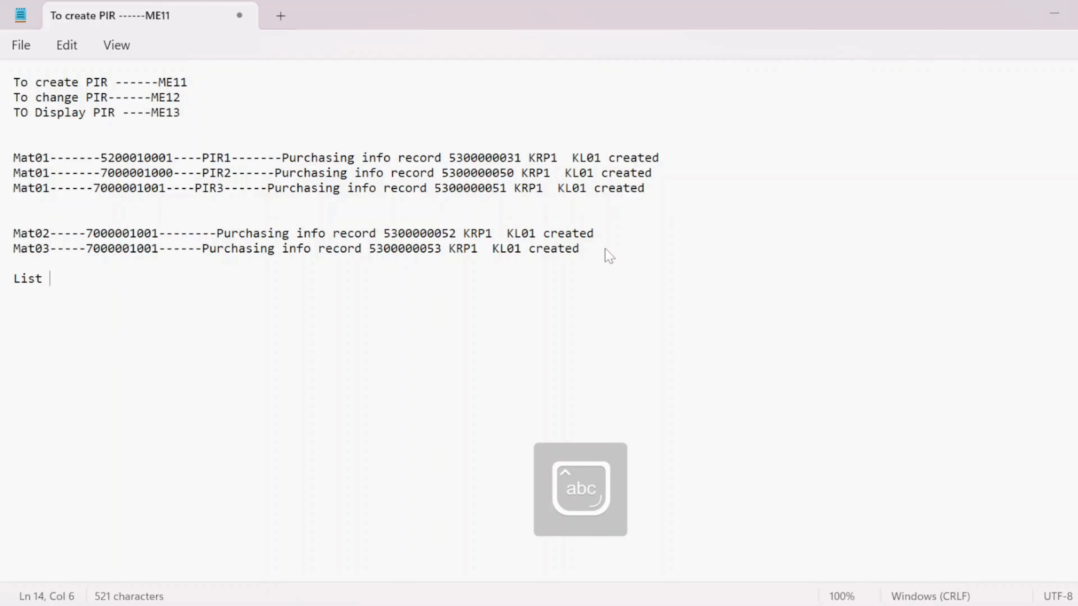
pyautogui.write('terial ')
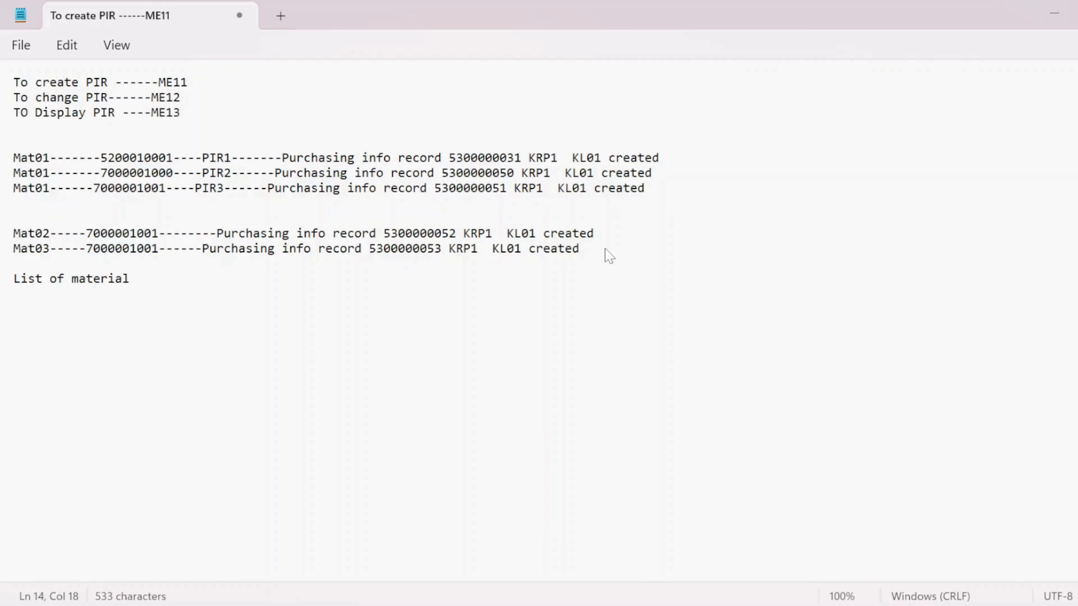
pyautogui.write('----')
pyautogui.press('capslock')
pyautogui.write('MM')
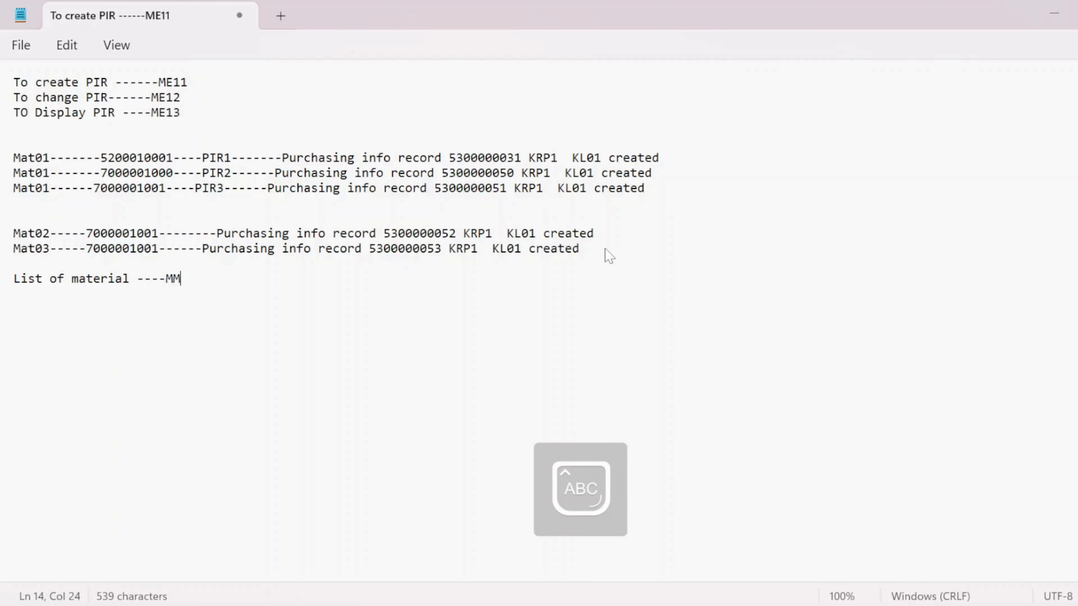
pyautogui.write('60')
pyautogui.press('Return')
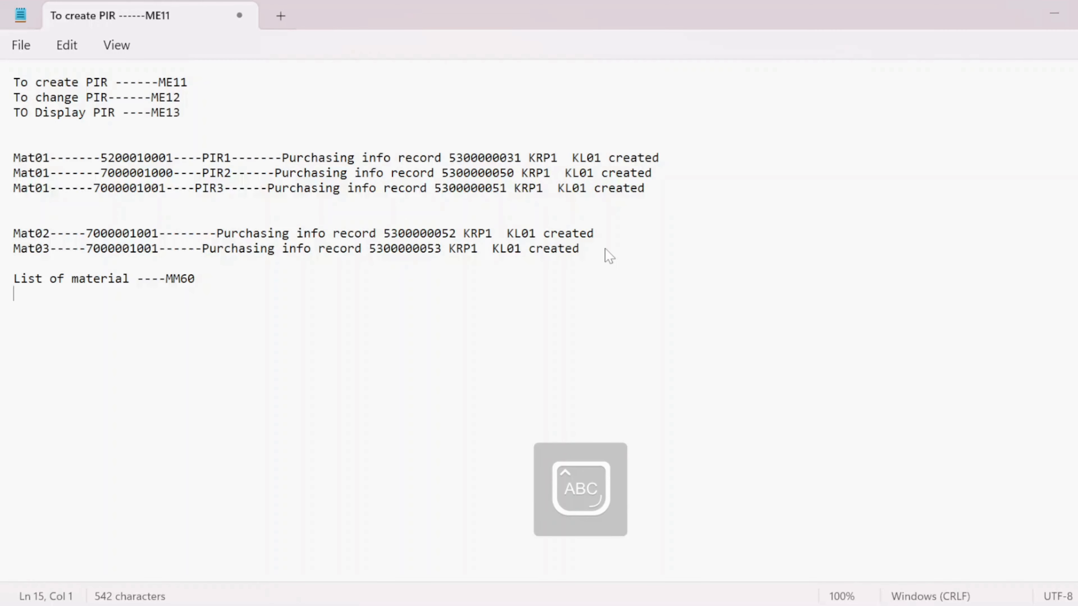
# - Add a note line 'List Of vendor ----- MKVZ' followed by blank lines
pyautogui.press('capslock')
pyautogui.write('l')
pyautogui.press('capslock')
pyautogui.write('L')
pyautogui.press('capslock')
pyautogui.write('ist')
pyautogui.press('capslock')
pyautogui.write('O')
pyautogui.press('capslock')
pyautogui.write('f ')
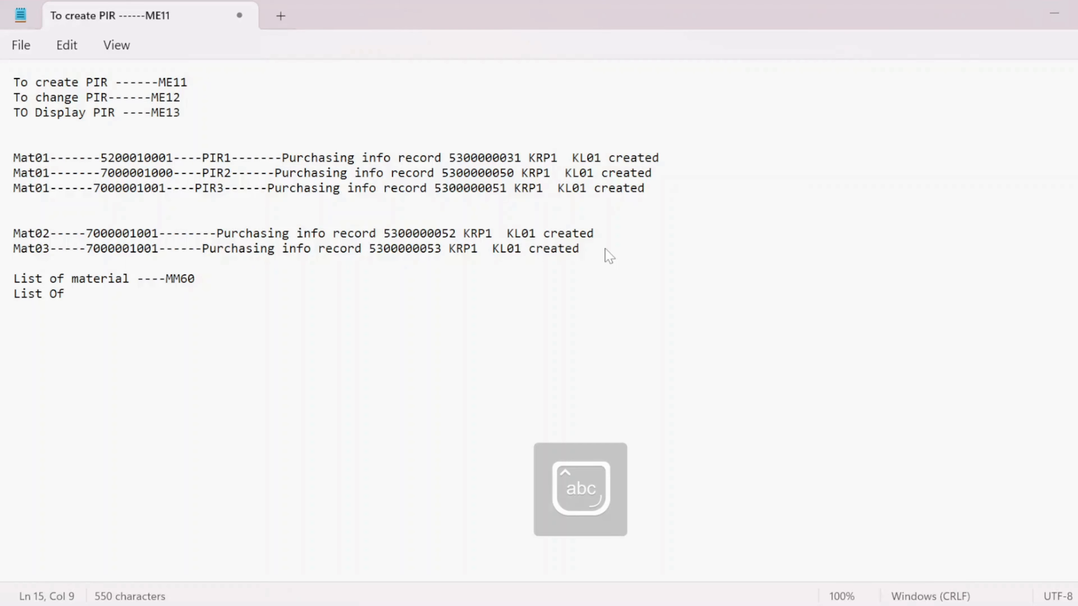
pyautogui.write('vendor')
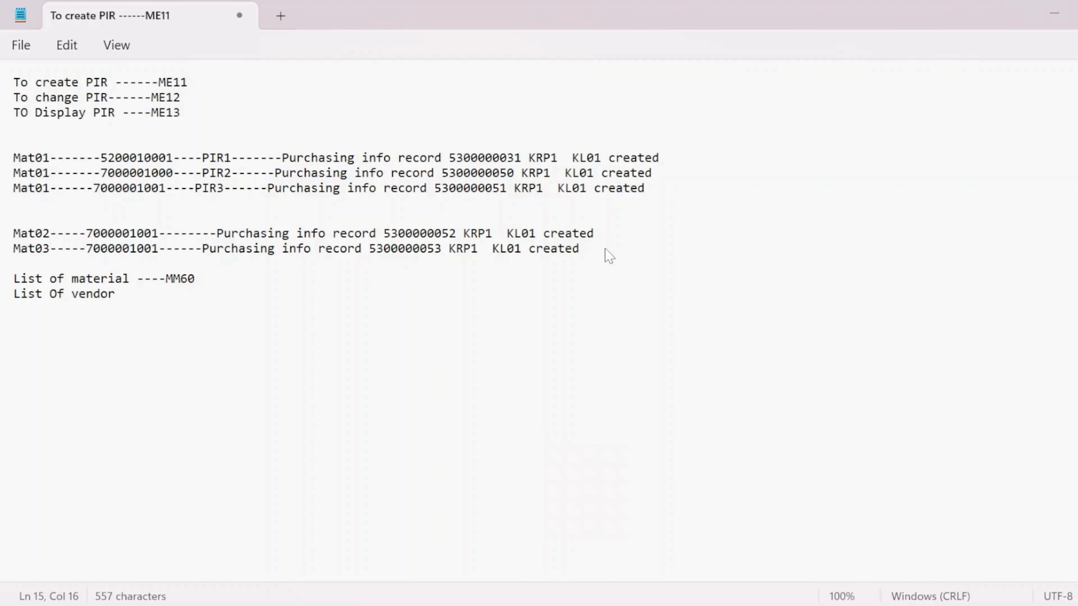
pyautogui.write('-----')
pyautogui.press('capslock')
pyautogui.write('MK')
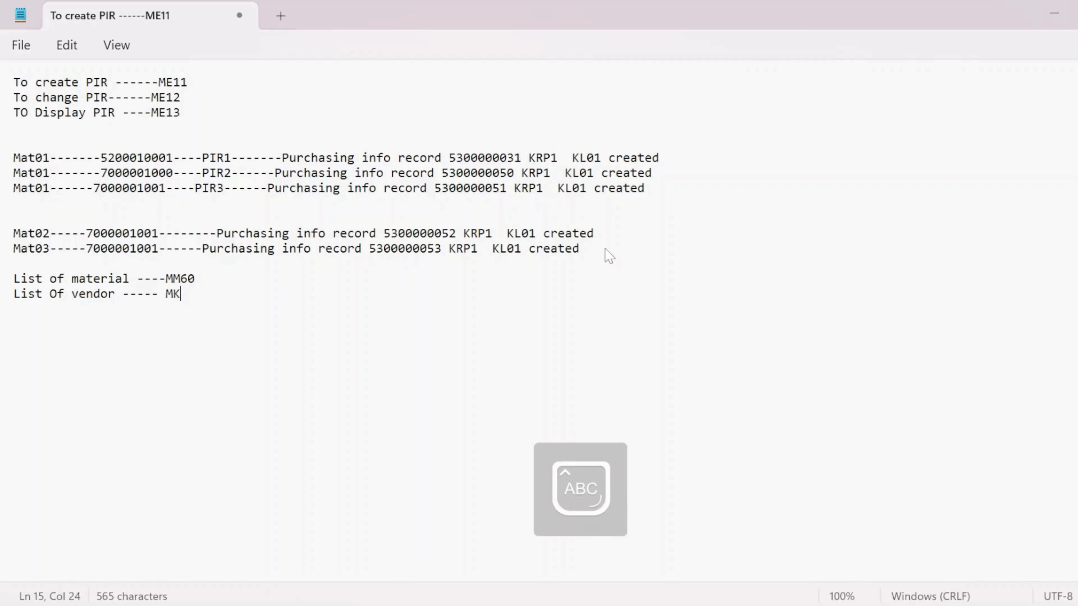
pyautogui.write('VZ')
pyautogui.press('Return')
pyautogui.write('T')
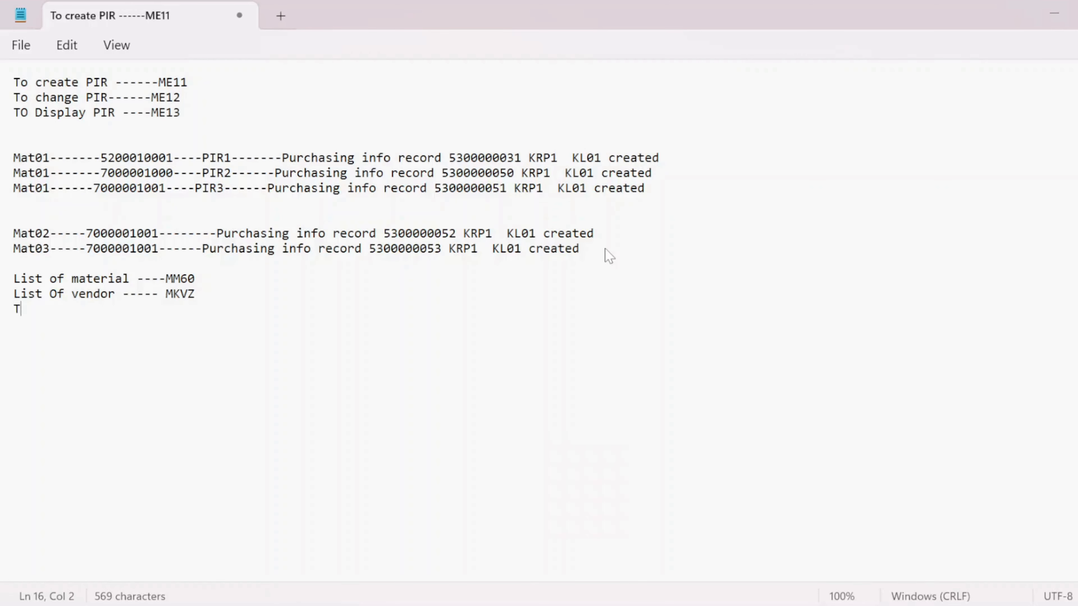
pyautogui.press('Return')
pyautogui.press('BackSpace')
pyautogui.press('BackSpace')
pyautogui.press('Return')
pyautogui.press('Return')
# - Switch to the Word document and review the PIR list transaction codes ME1L and ME1M
pyautogui.hotkey('alt', 'Tab')
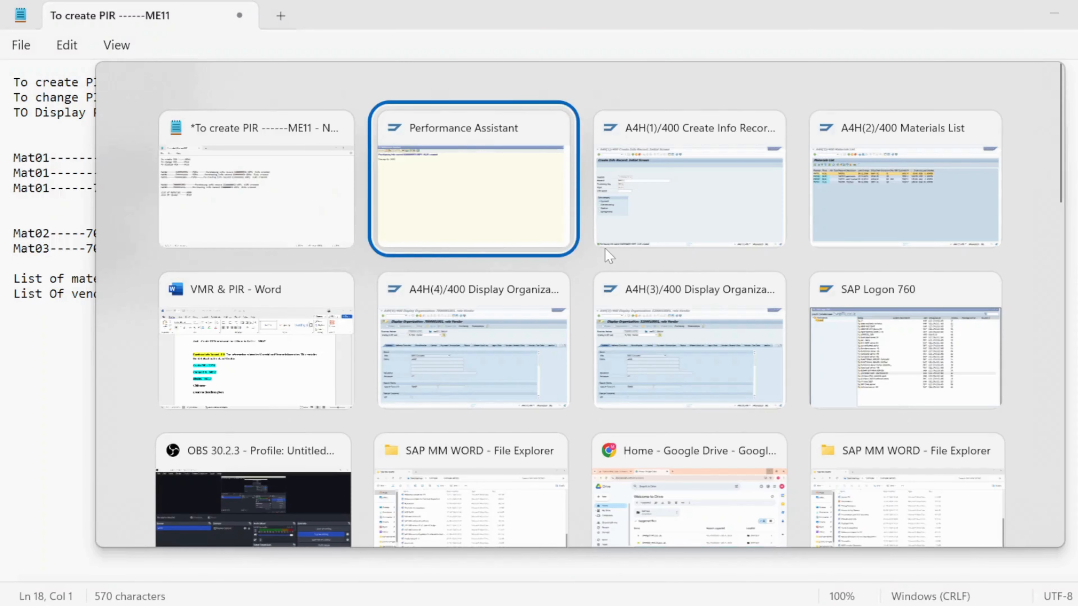
pyautogui.press('Left')
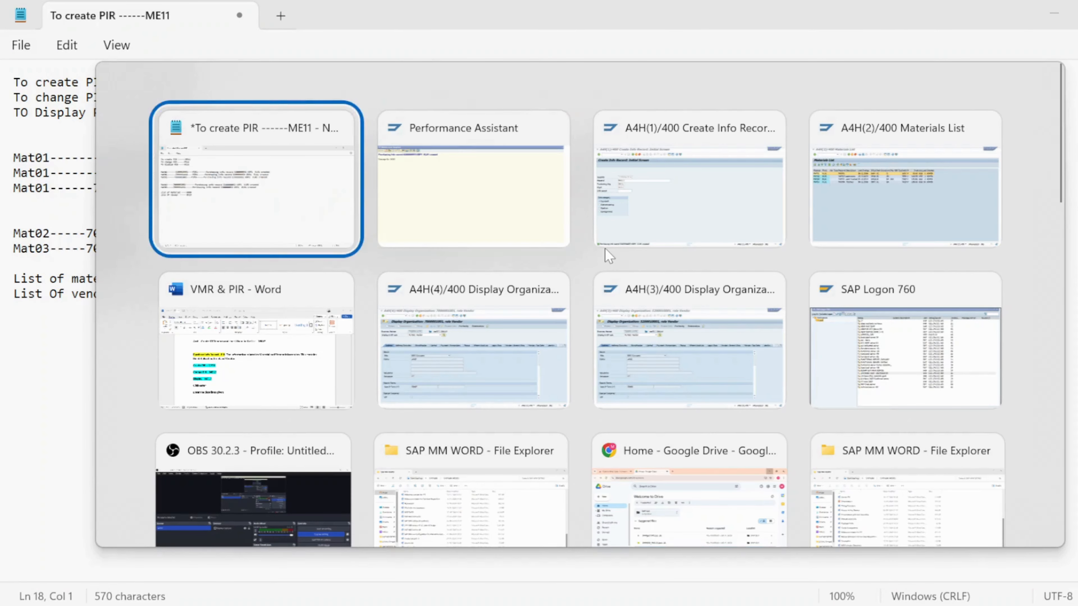
pyautogui.press('Down')
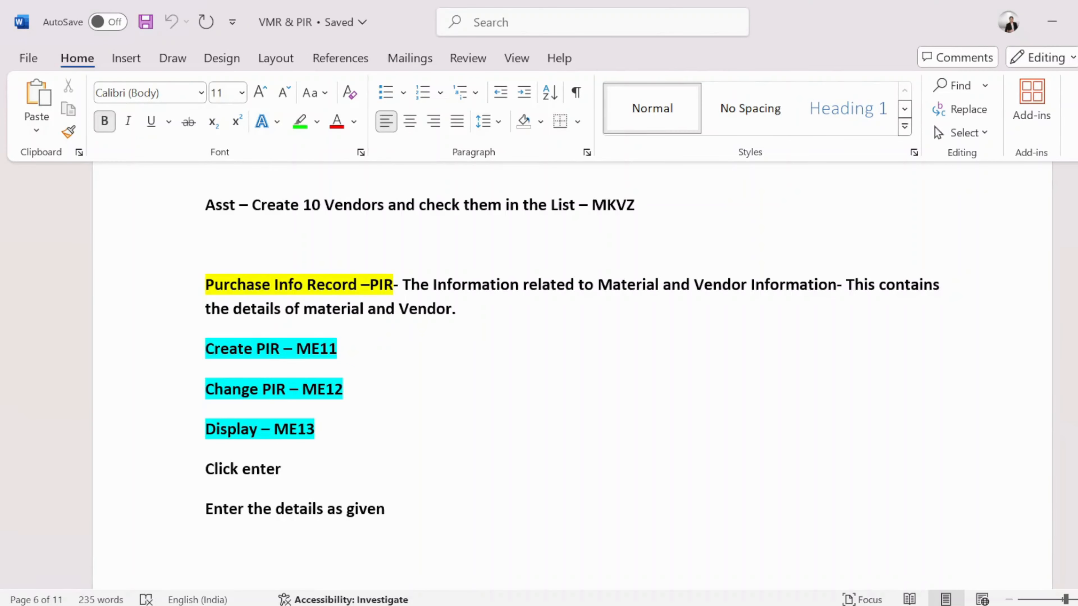
pyautogui.scroll(-15, 527, 347)
pyautogui.scroll(-20, 522, 355)
pyautogui.scroll(3, 522, 355)
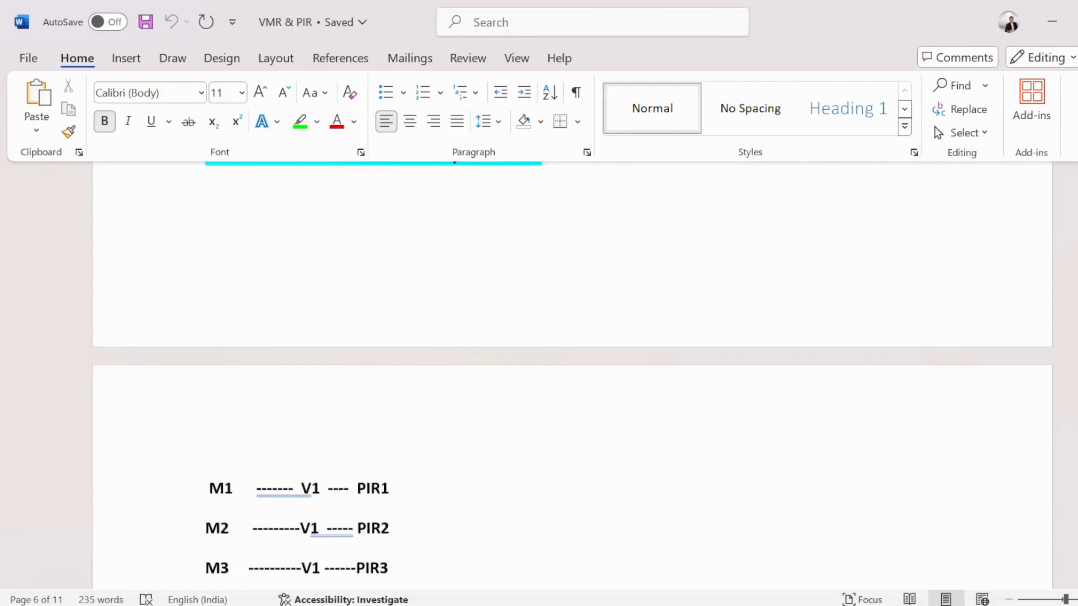
pyautogui.scroll(5, 572, 369)
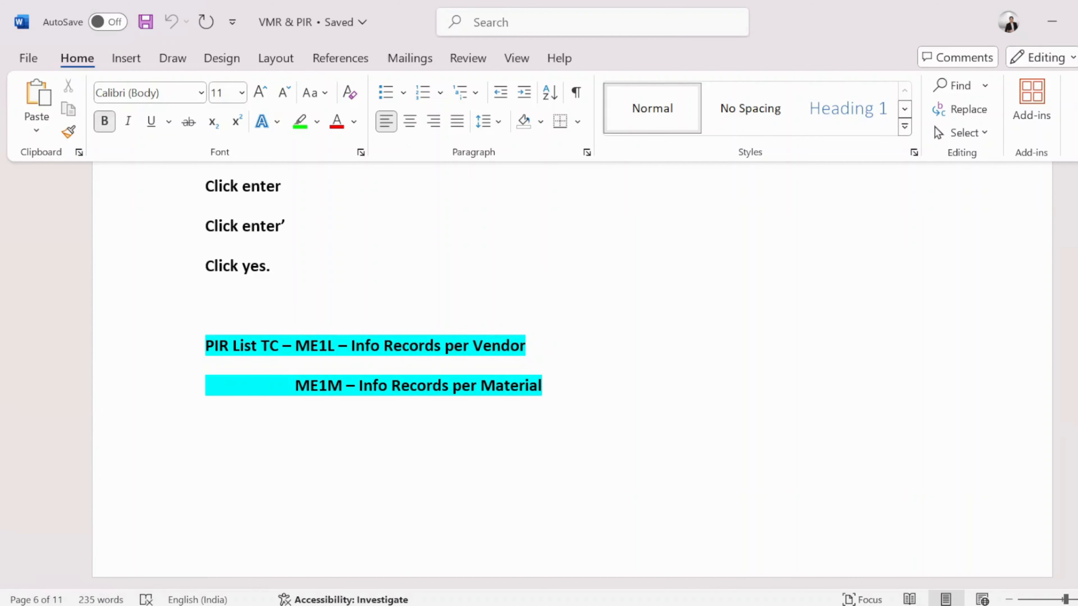
pyautogui.moveTo(339, 346); pyautogui.dragTo(295, 346)
pyautogui.click(346, 385)
pyautogui.moveTo(343, 385); pyautogui.dragTo(288, 386)
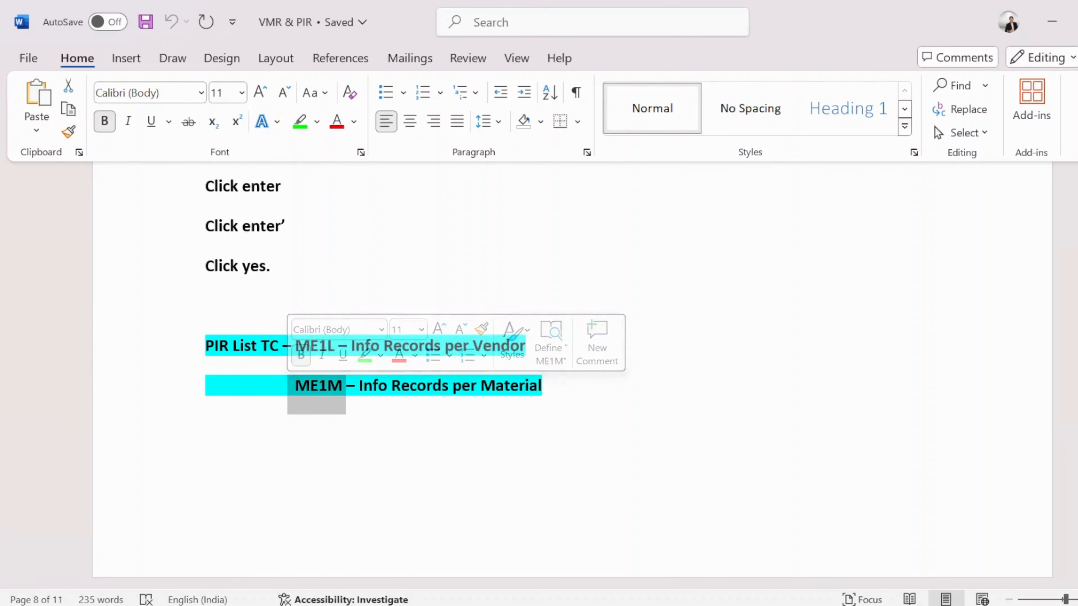
pyautogui.click(206, 425)
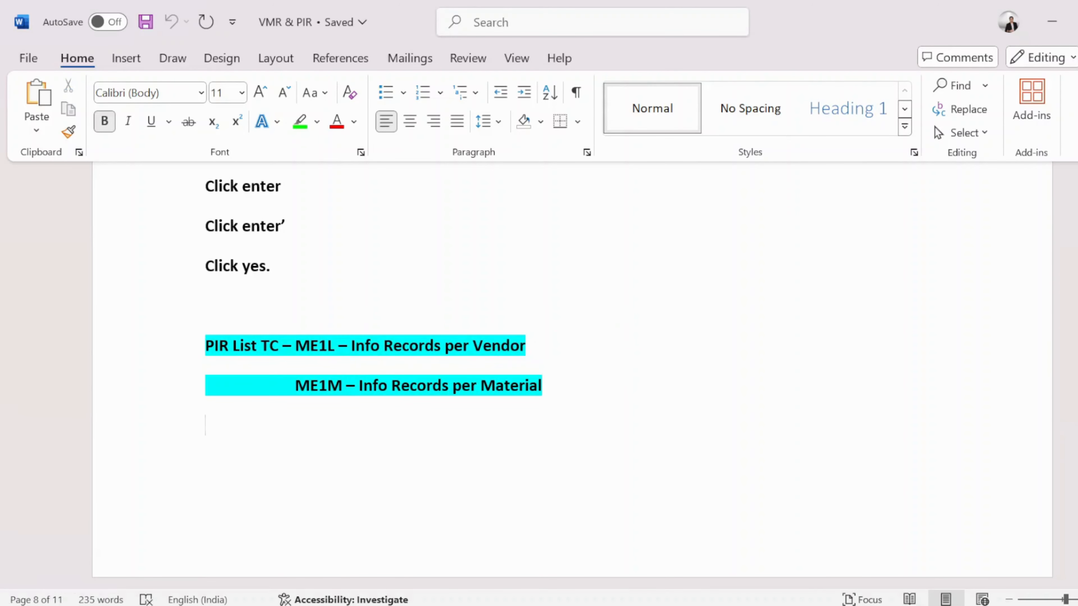
# - Return to the note and add a line 'List of PIR as per vendor ----ME1L' below the vendor entry
pyautogui.hotkey('alt', 'Tab')
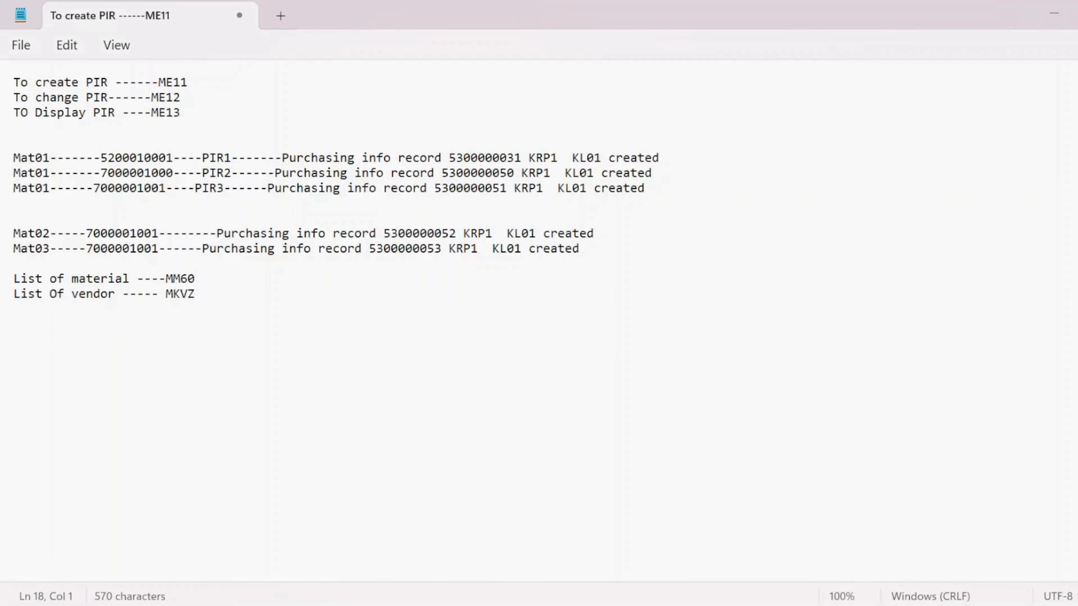
pyautogui.press('capslock')
pyautogui.write('l')
pyautogui.press('capslock')
pyautogui.press('BackSpace')
pyautogui.write('L')
pyautogui.press('capslock')
pyautogui.write('ist of')
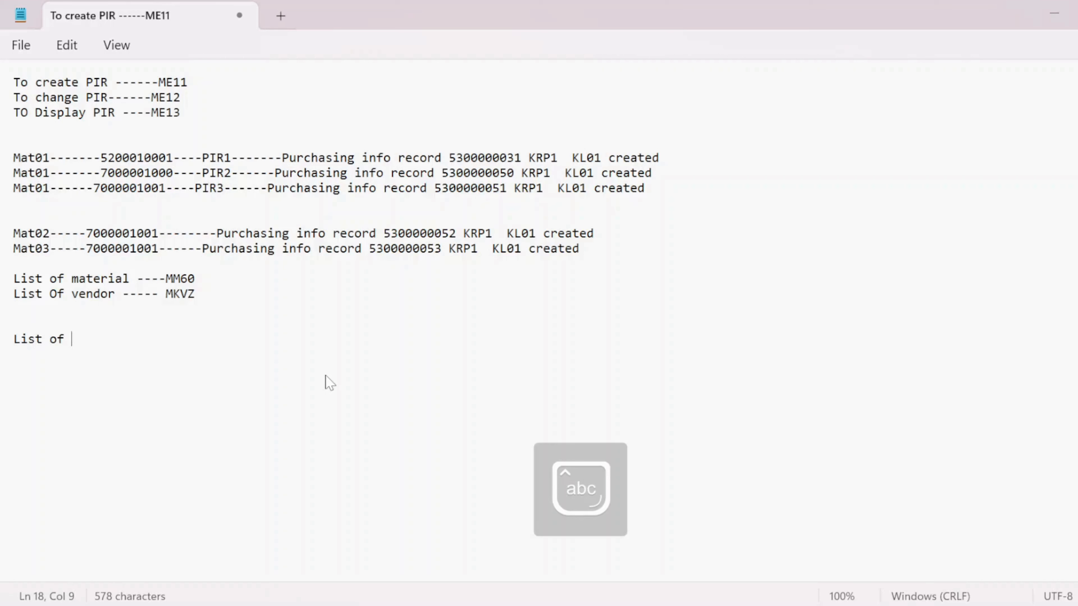
pyautogui.press('capslock')
pyautogui.write('PIR')
pyautogui.press('capslock')
pyautogui.write('as pe')
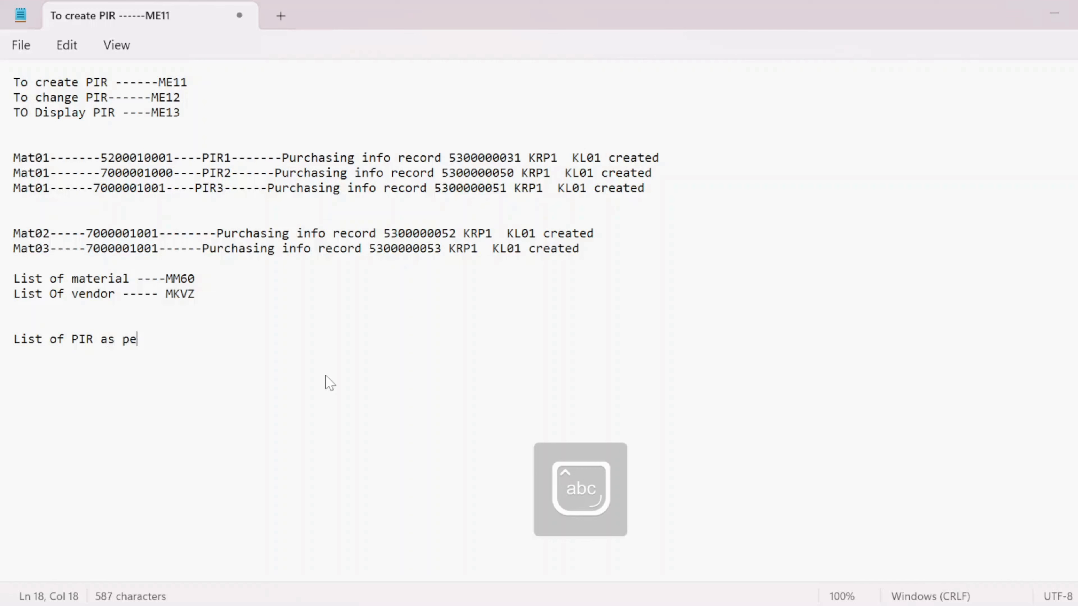
pyautogui.write('r vendor ----')
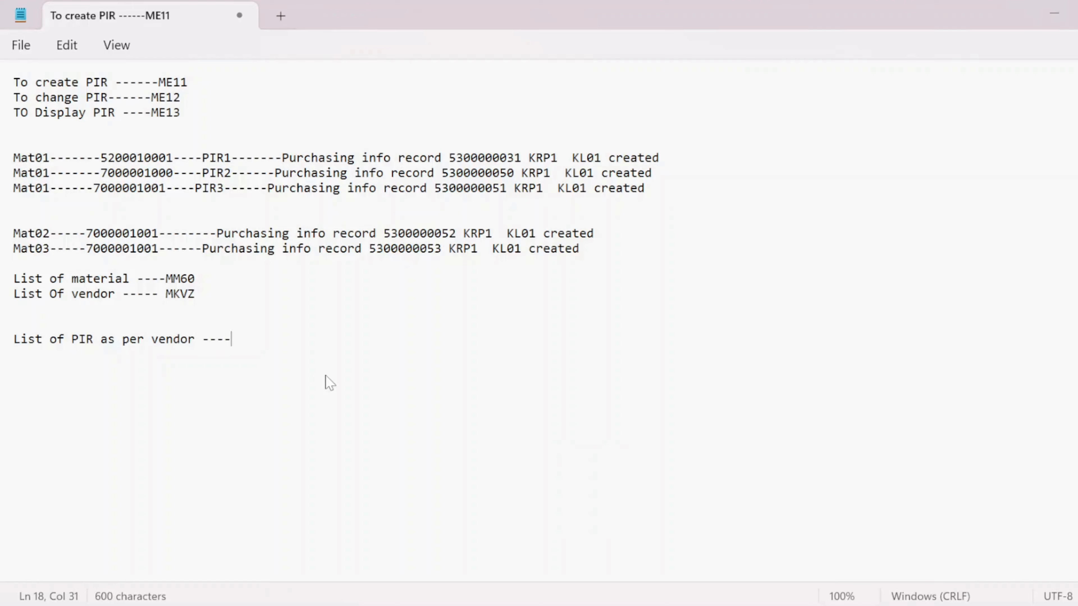
pyautogui.press('capslock')
pyautogui.write('M')
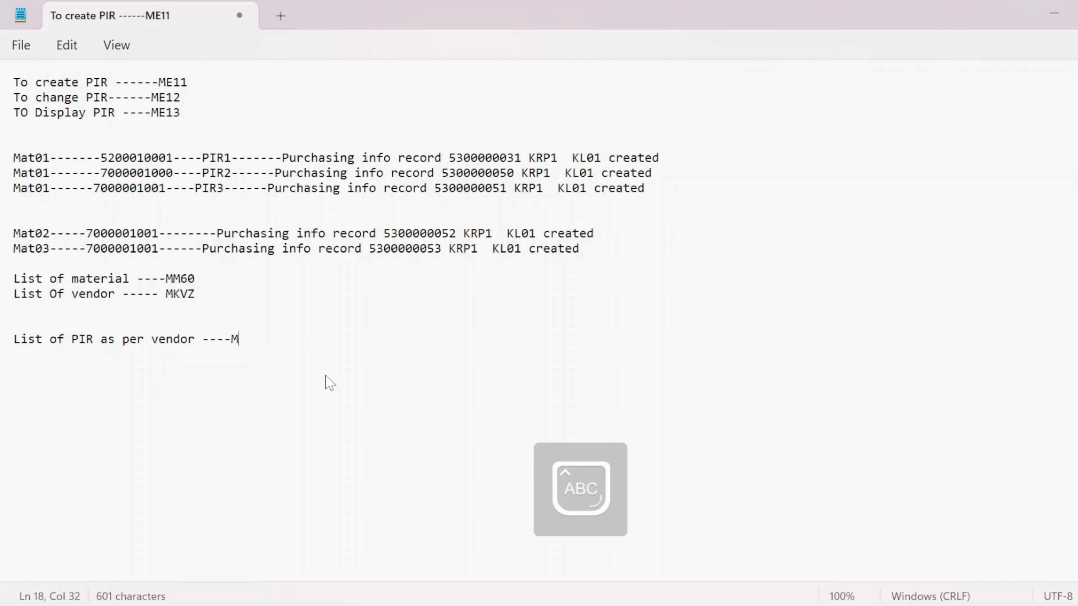
pyautogui.write('E1L')
pyautogui.press('Return')
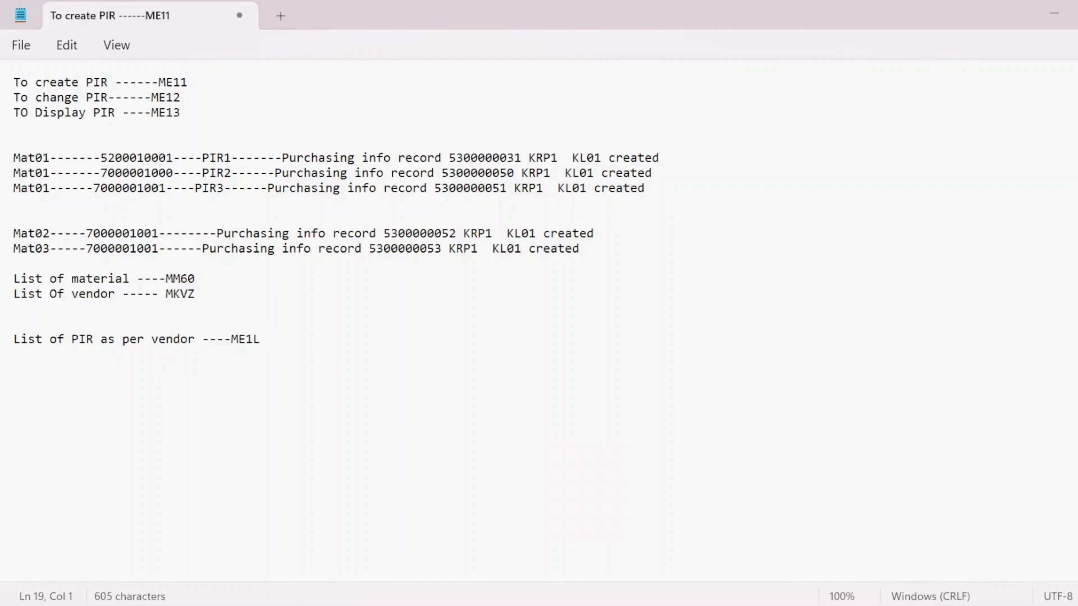
# - Add a note line 'List of PIR as per Material --- ME1M' beneath the ME1L line
pyautogui.press('capslock')
pyautogui.write('l')
pyautogui.press('BackSpace')
pyautogui.press('capslock')
pyautogui.write('L')
pyautogui.press('capslock')
pyautogui.write('ia')
pyautogui.press('BackSpace')
pyautogui.write('s')
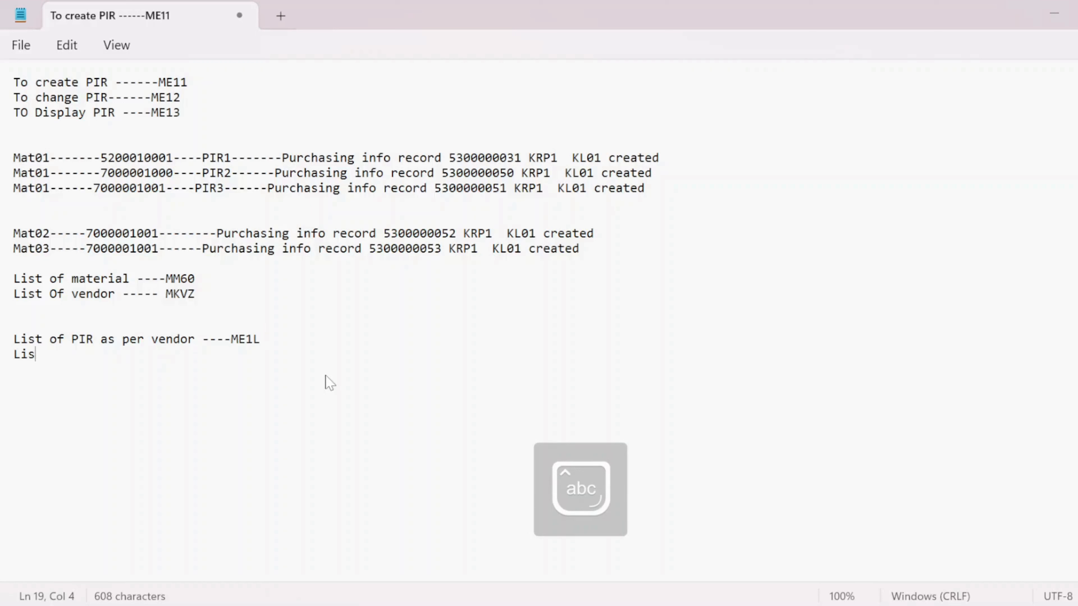
pyautogui.write('t of')
pyautogui.press('capslock')
pyautogui.write('PIE')
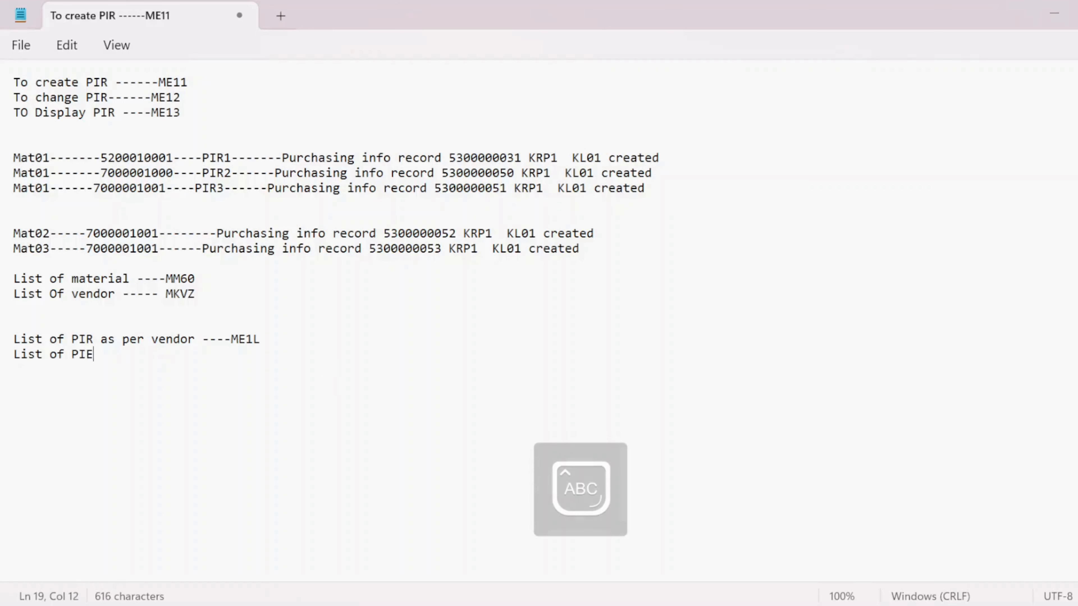
pyautogui.press('BackSpace')
pyautogui.write('R')
pyautogui.press('capslock')
pyautogui.write('as pe')
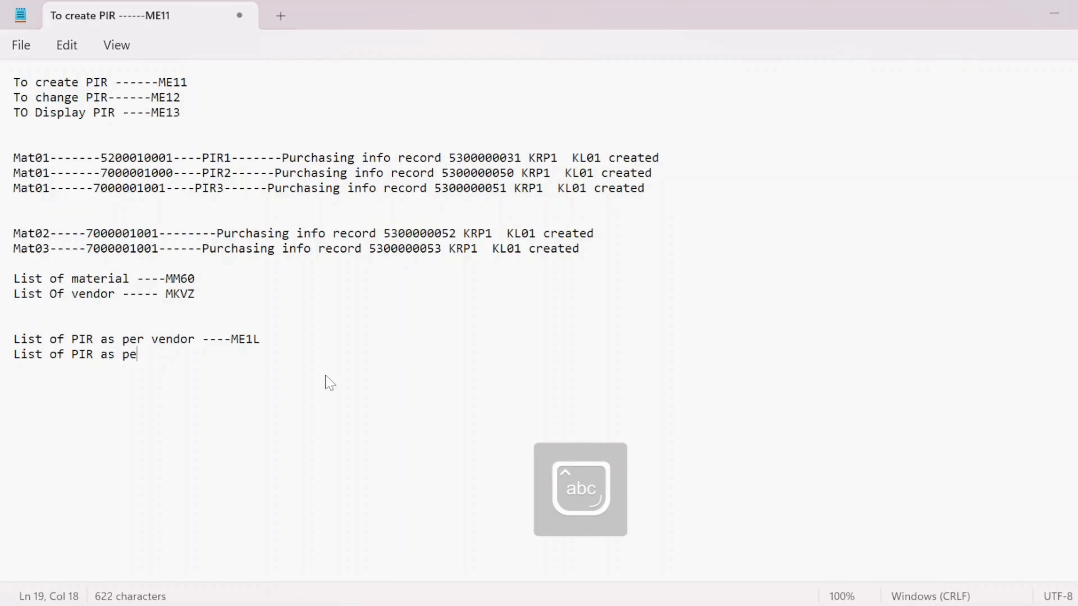
pyautogui.write('r')
pyautogui.press('capslock')
pyautogui.write('M')
pyautogui.press('capslock')
pyautogui.write('a')
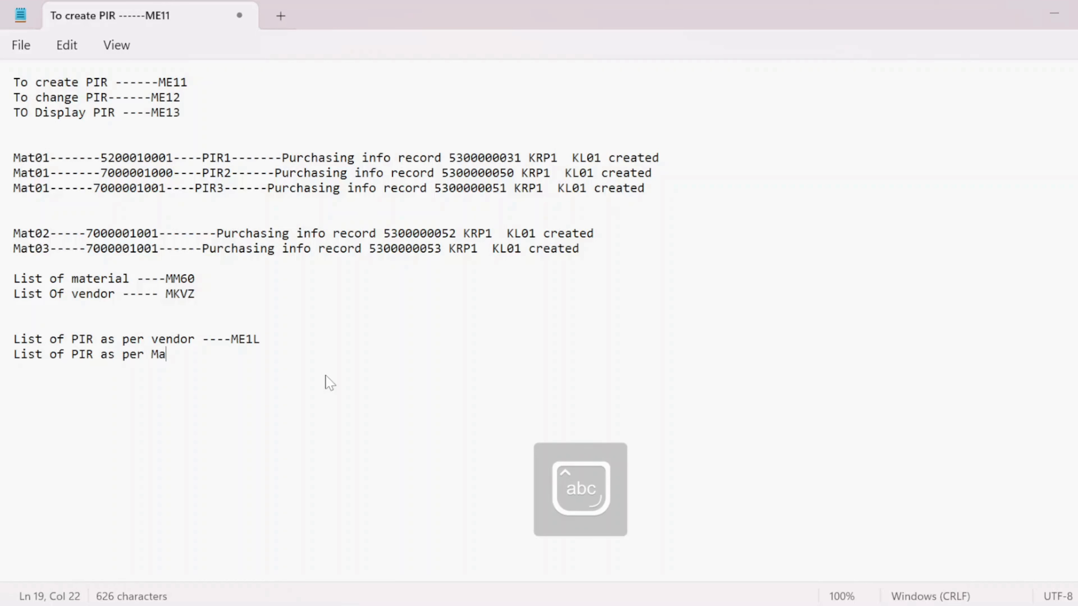
pyautogui.write('terial ---')
pyautogui.press('capslock')
pyautogui.write('ME1M')
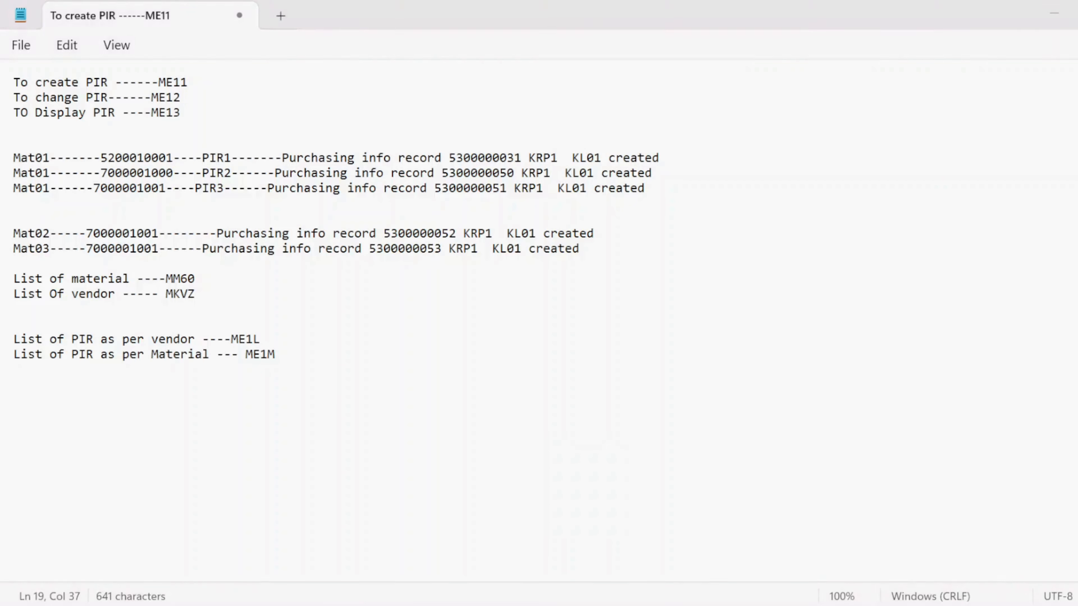
# - Switch to the SAP window and open transaction ME1L in a new session
pyautogui.hotkey('alt', 'Tab')
pyautogui.hotkey('alt', 'Tab')
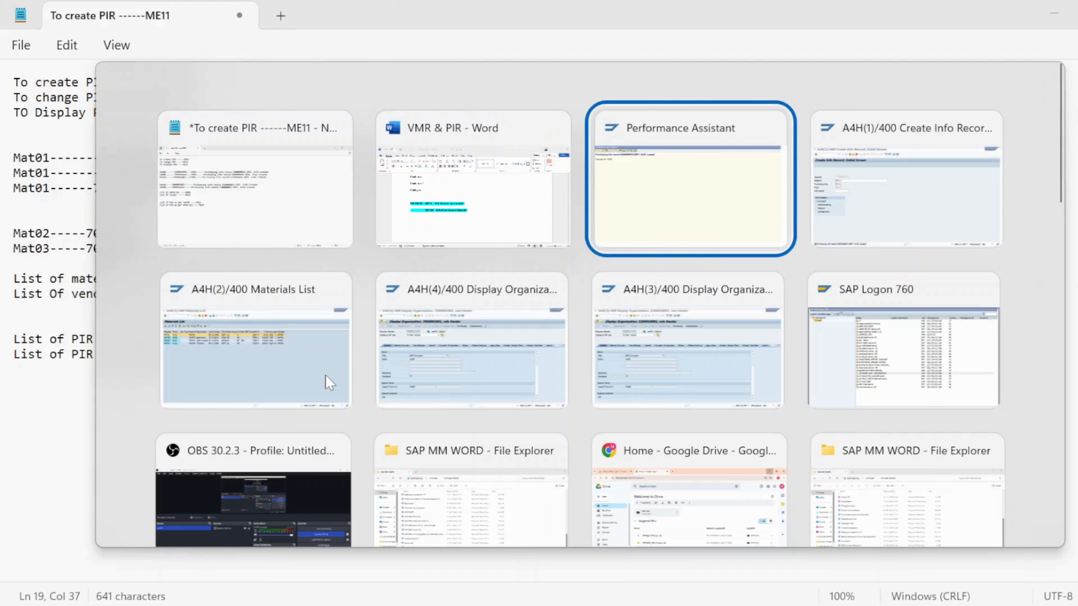
pyautogui.hotkey('alt', 'shift', 'Tab')
pyautogui.hotkey('alt', 'Tab')
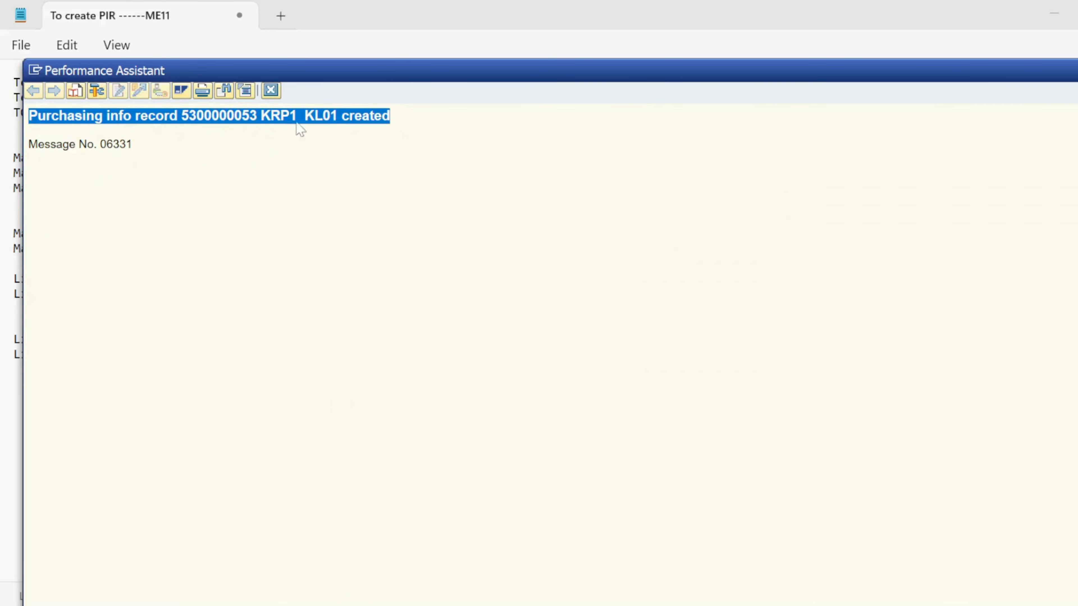
pyautogui.click(267, 87)
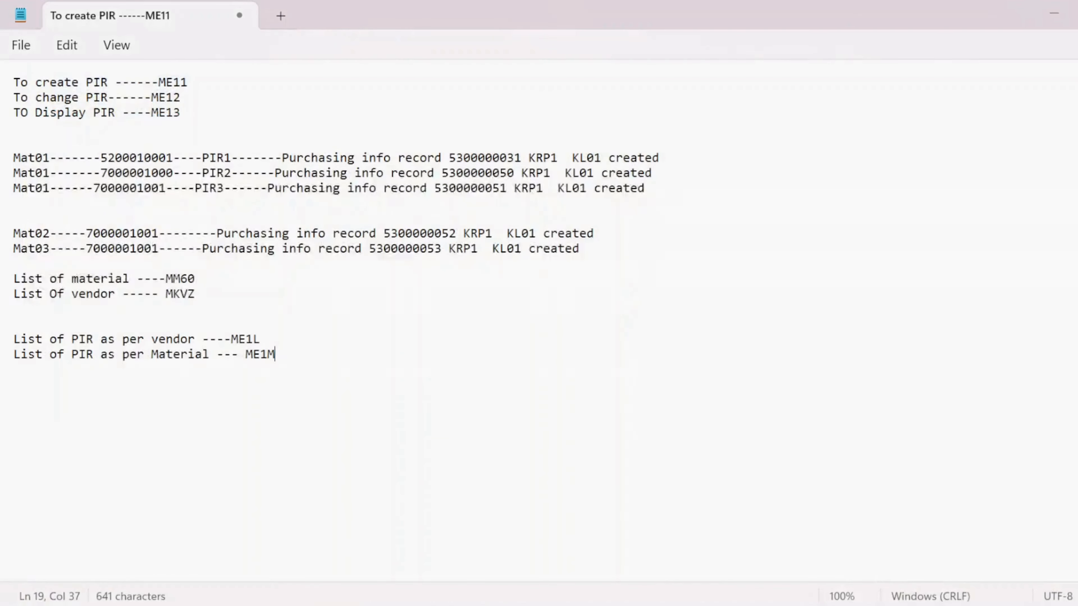
pyautogui.click(700, 557)
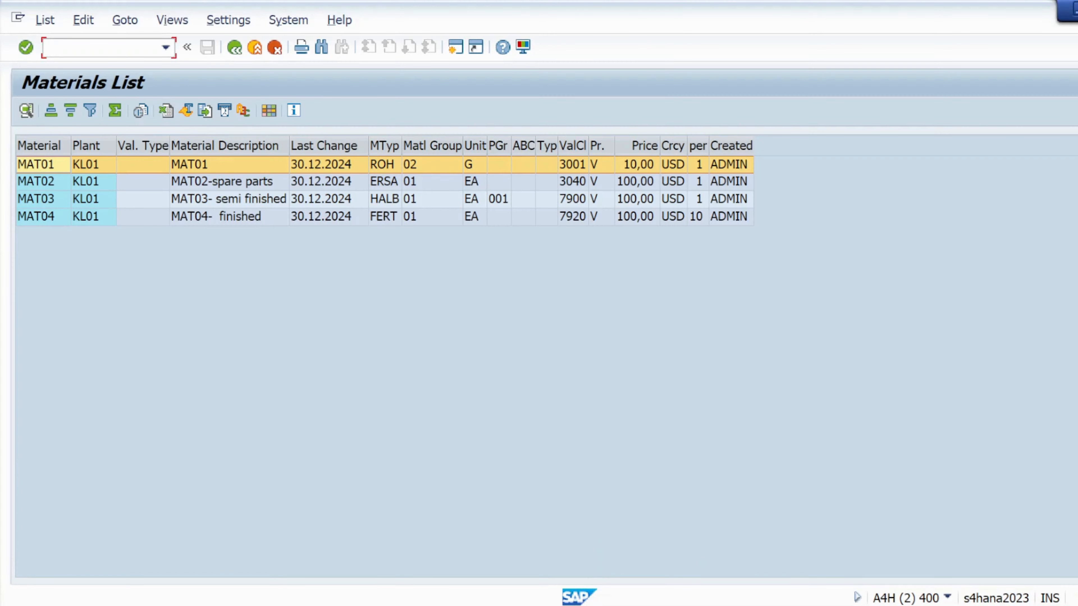
pyautogui.write('/OME1L')
pyautogui.press('Return')
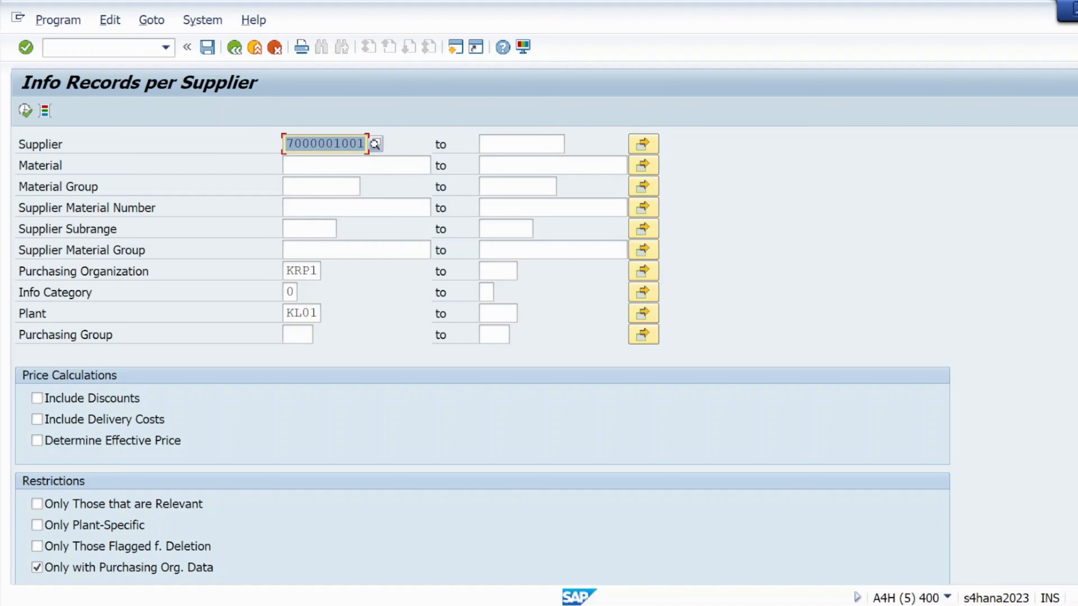
pyautogui.click(298, 335)
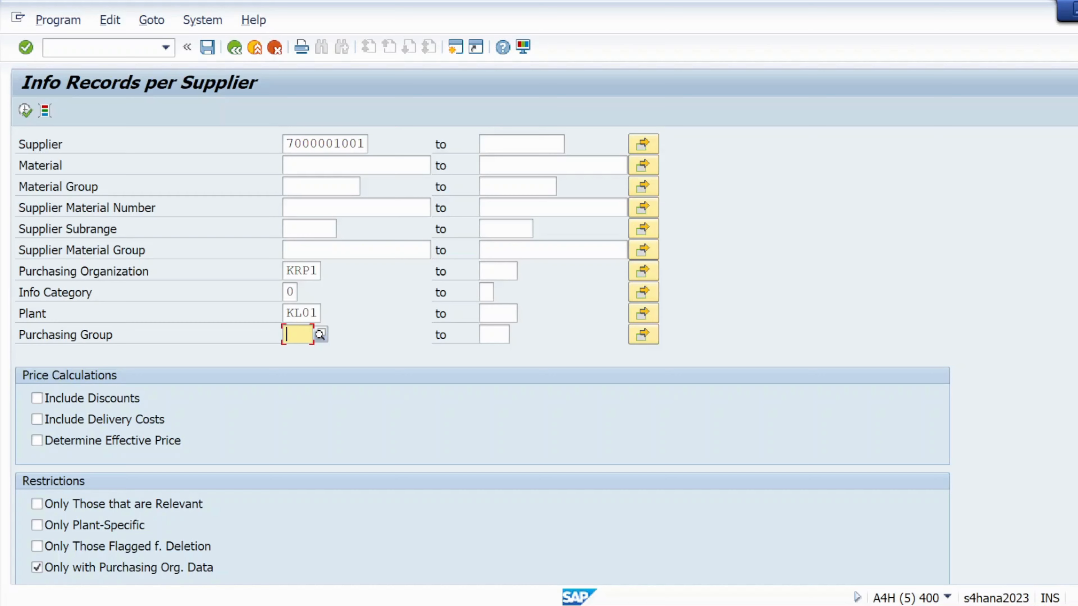
pyautogui.write('001')
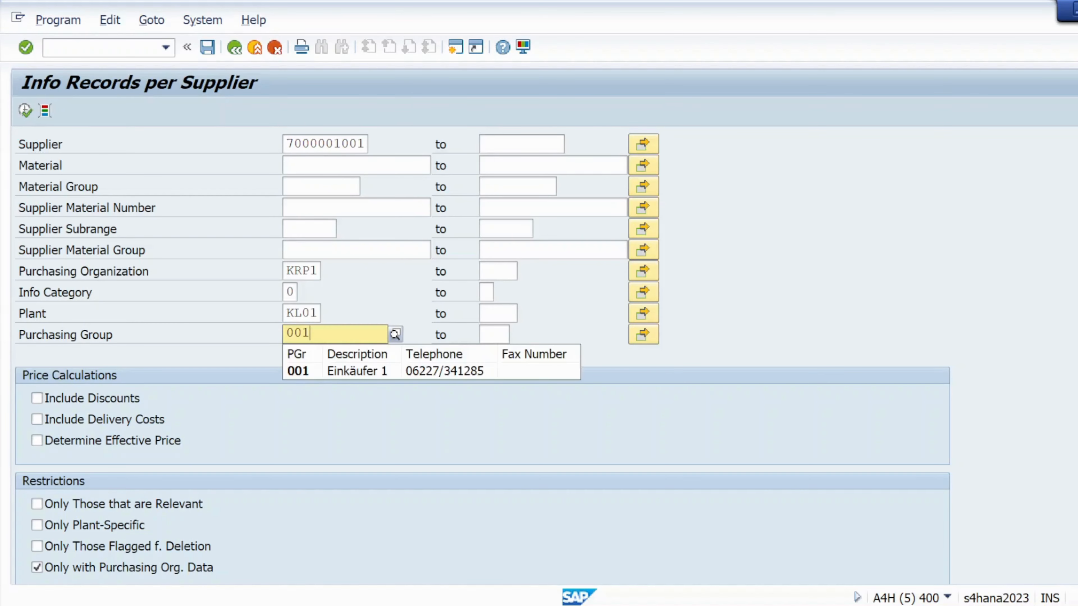
pyautogui.click(303, 376)
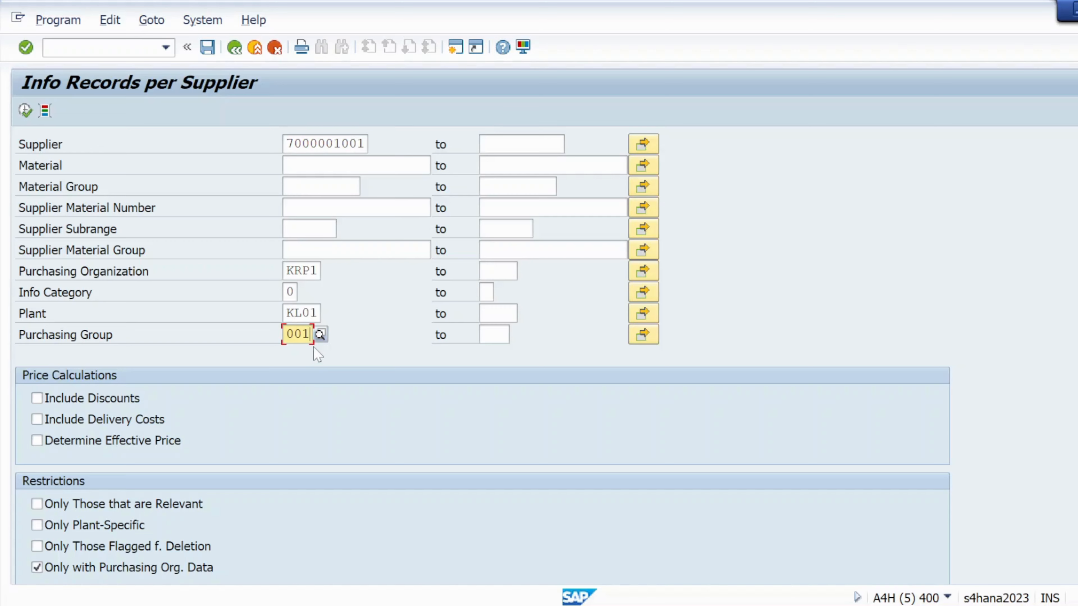
pyautogui.press('BackSpace')
pyautogui.press('BackSpace')
pyautogui.press('BackSpace')
pyautogui.click(331, 165)
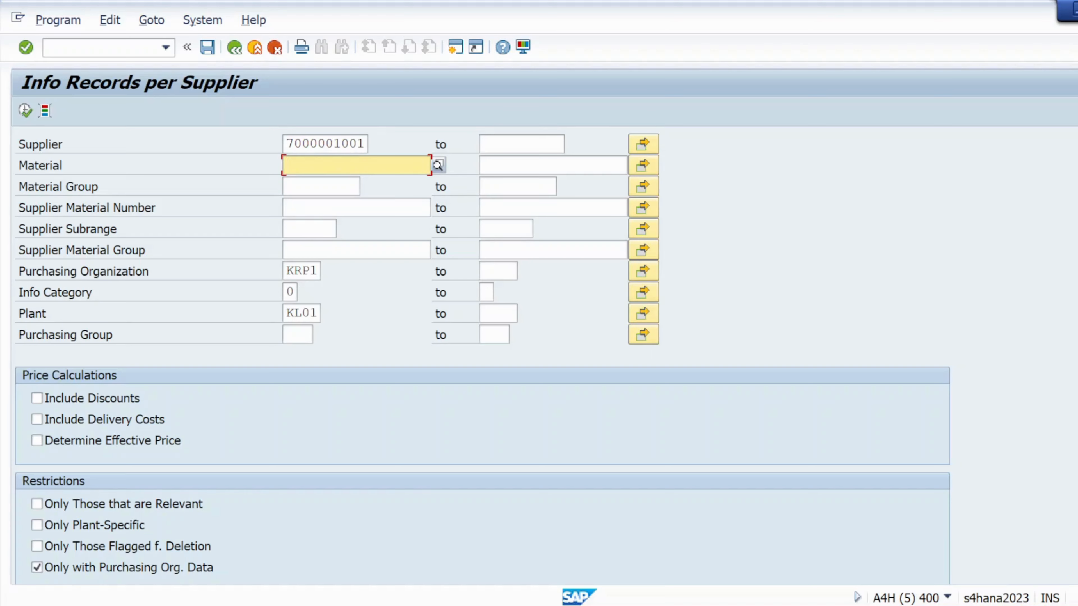
pyautogui.write('MAT01')
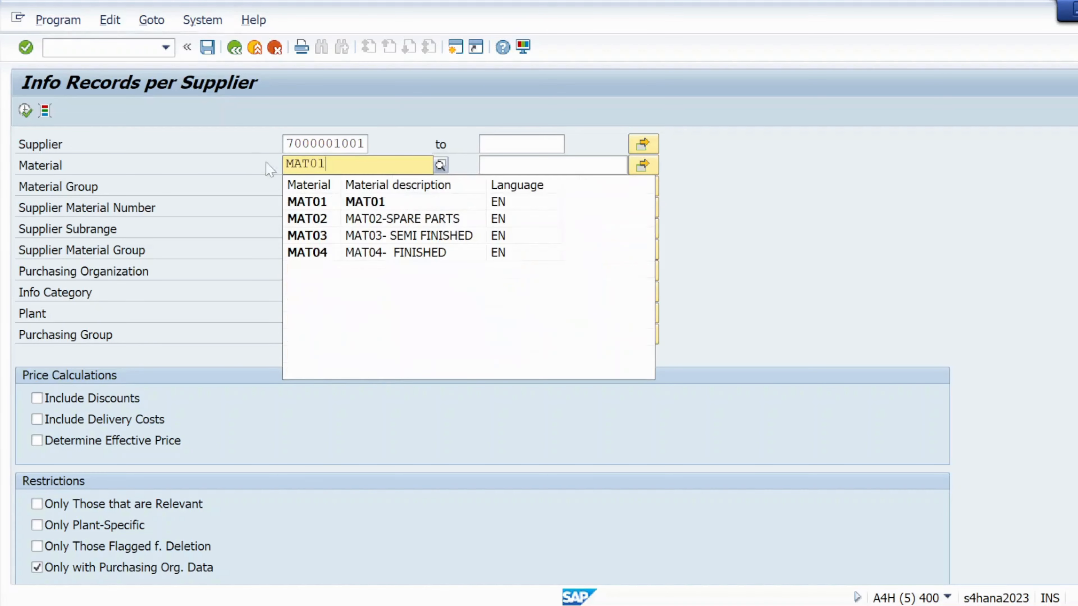
pyautogui.click(316, 200)
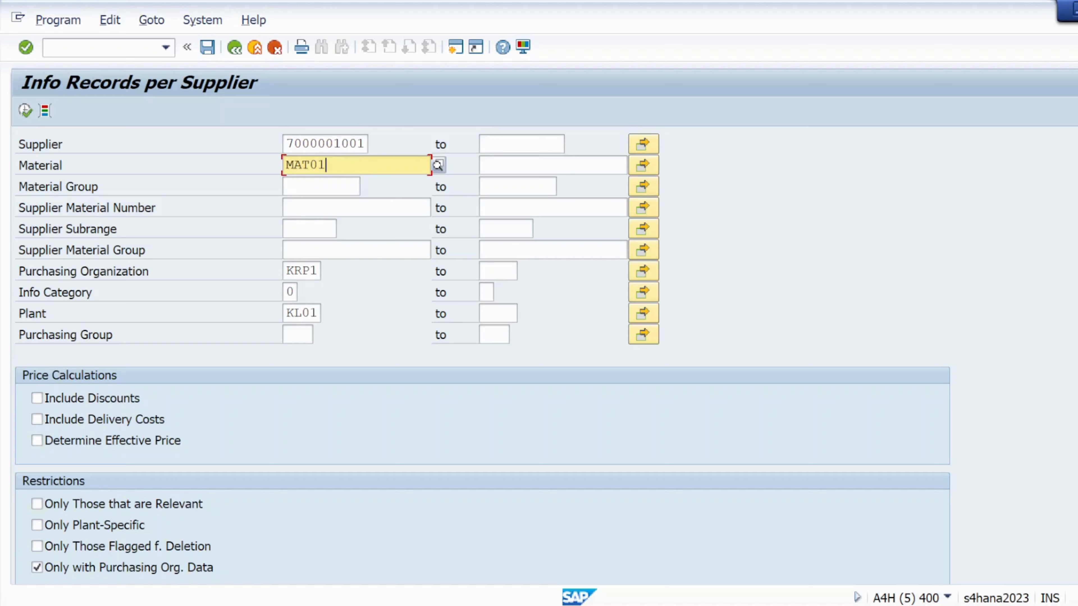
pyautogui.click(26, 110)
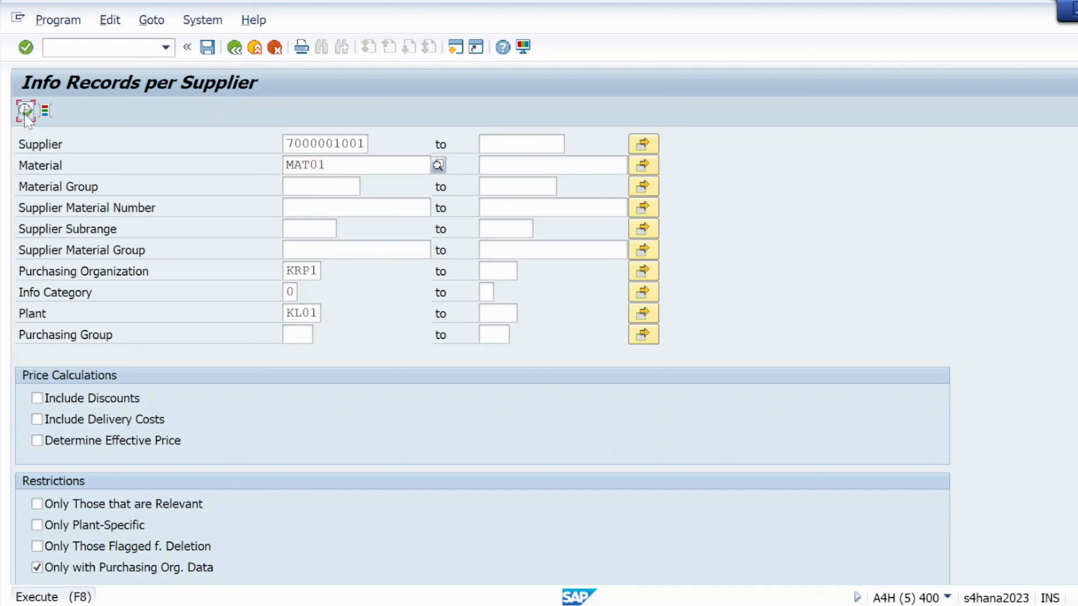
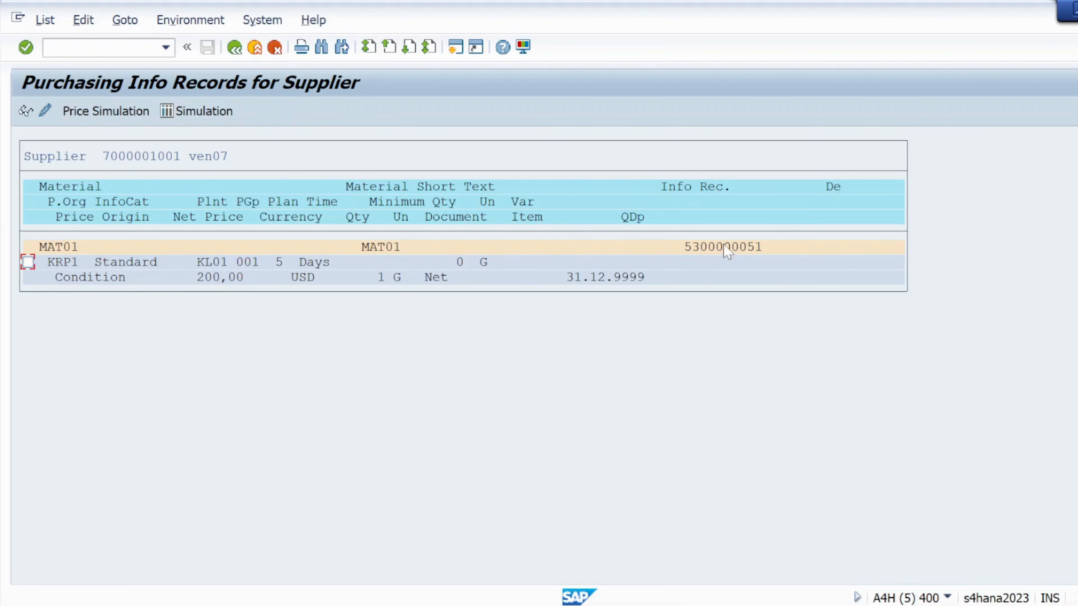
pyautogui.click(233, 48)
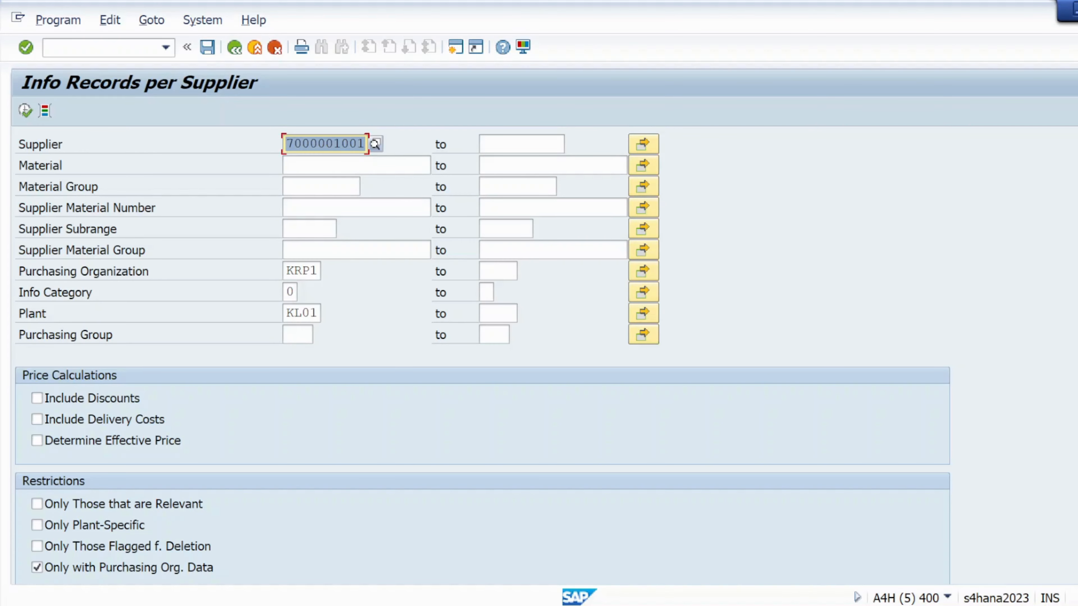
pyautogui.click(342, 144)
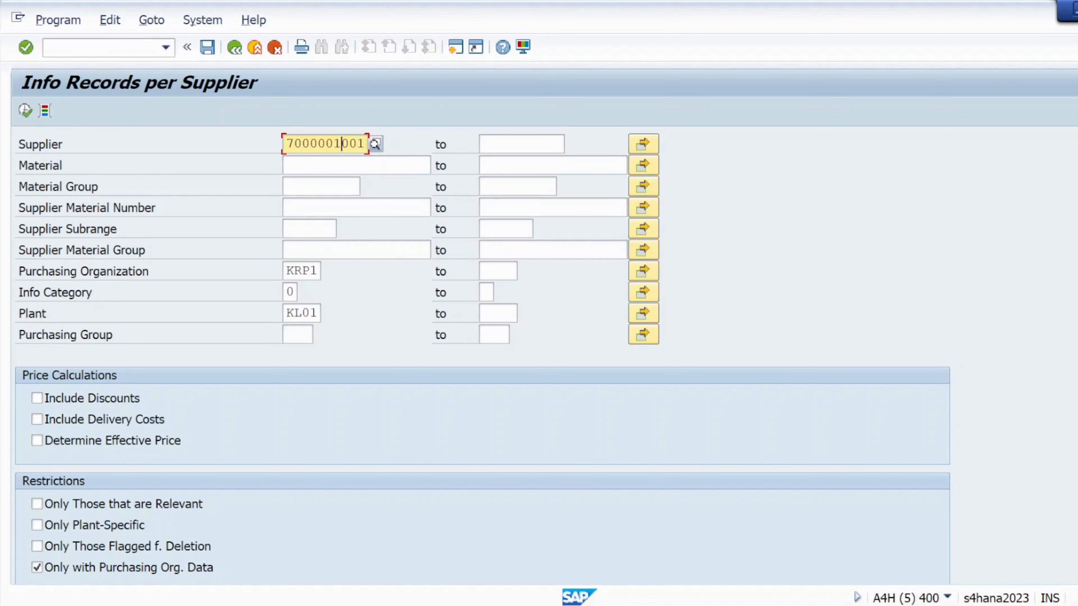
pyautogui.click(25, 111)
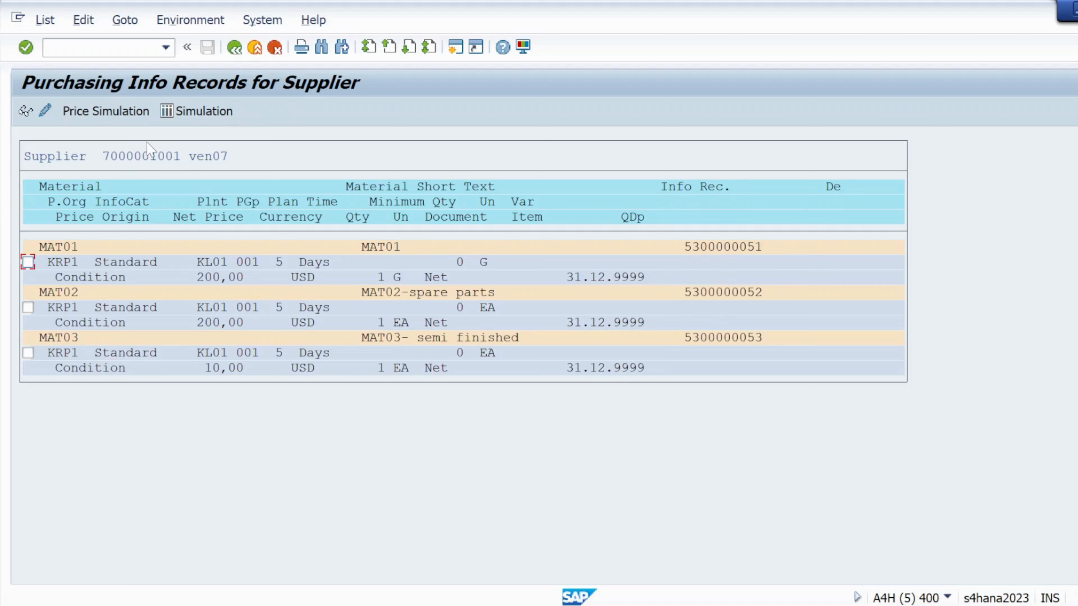
# - Open transaction ME1M in the current session
pyautogui.click(236, 49)
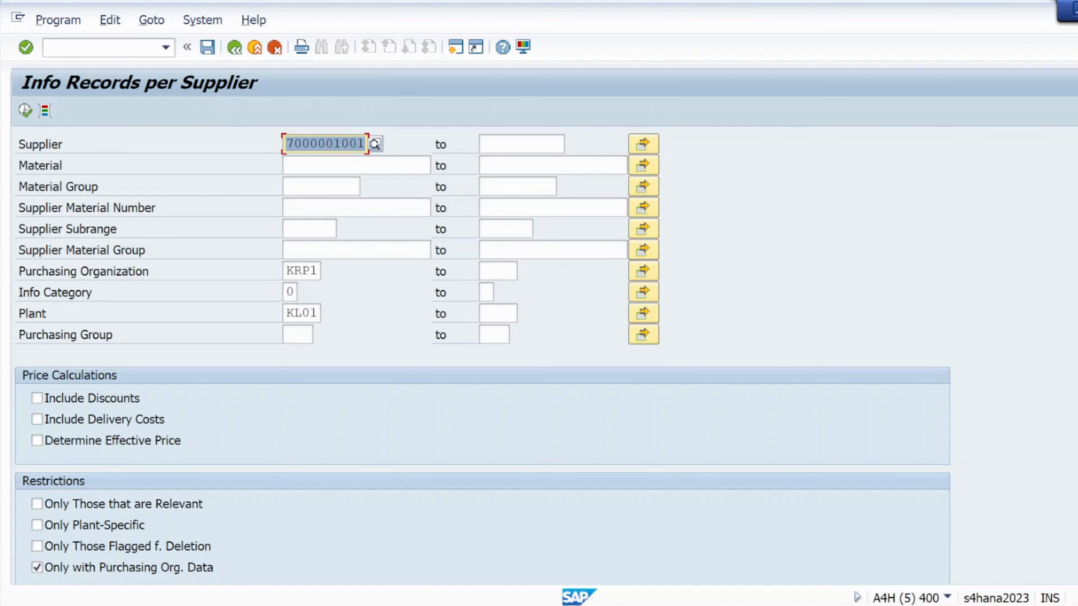
pyautogui.hotkey('ctrl', '/')
pyautogui.write('/N,')
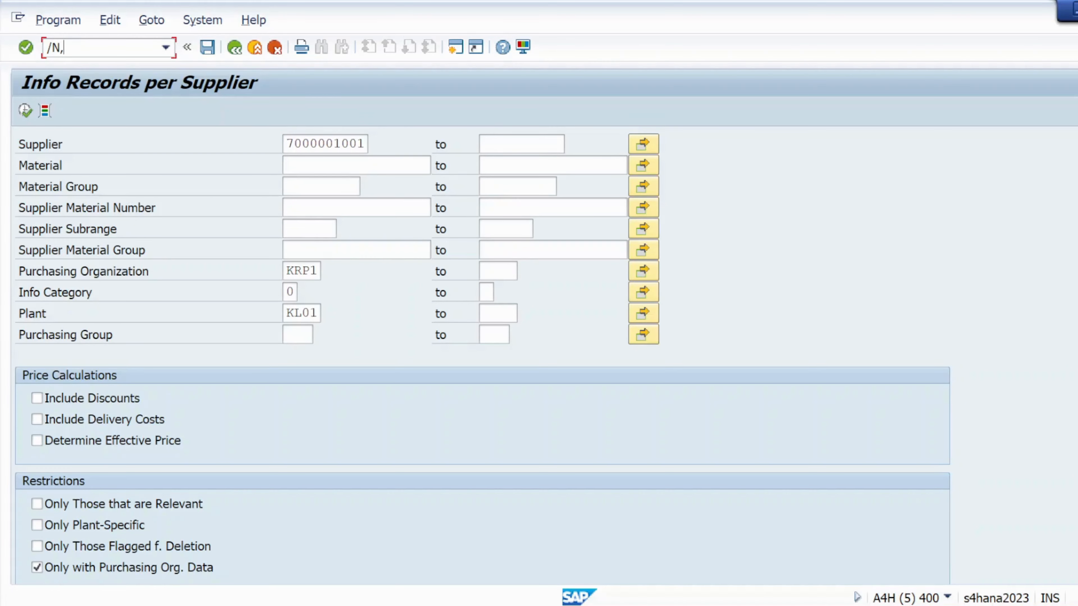
pyautogui.write('ME1M')
pyautogui.press('Return')
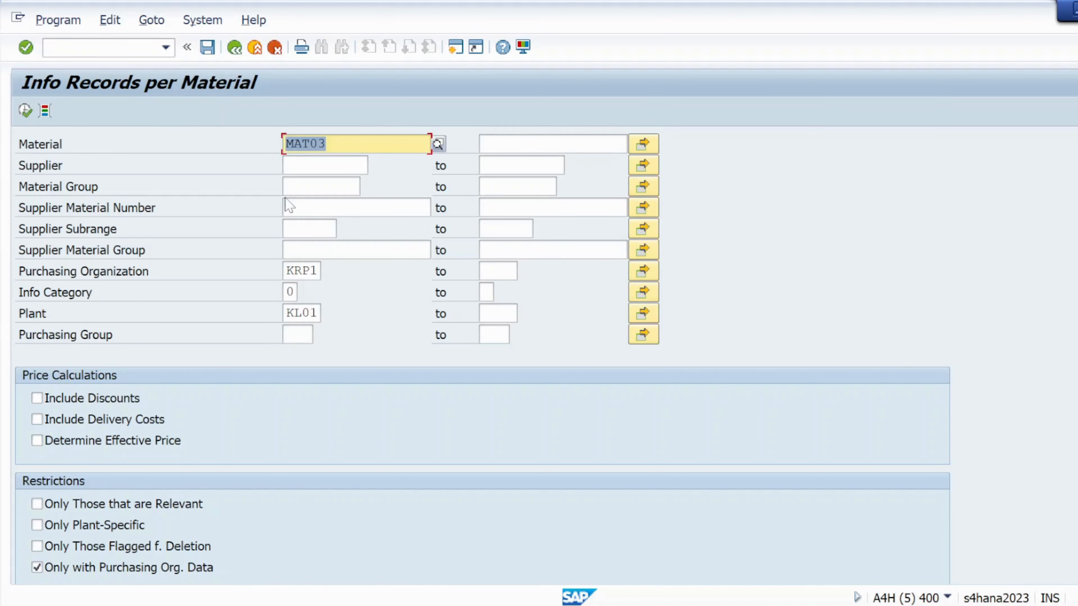
# - Run the info records per material report for MAT01 with purchasing organization and plant cleared
pyautogui.write('MAT01')
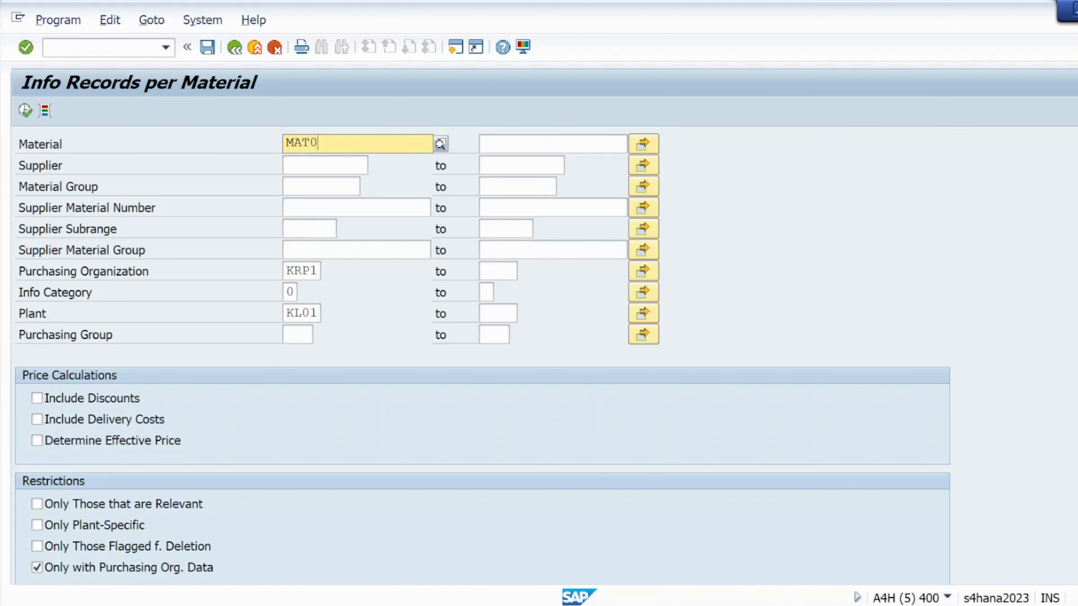
pyautogui.click(529, 422)
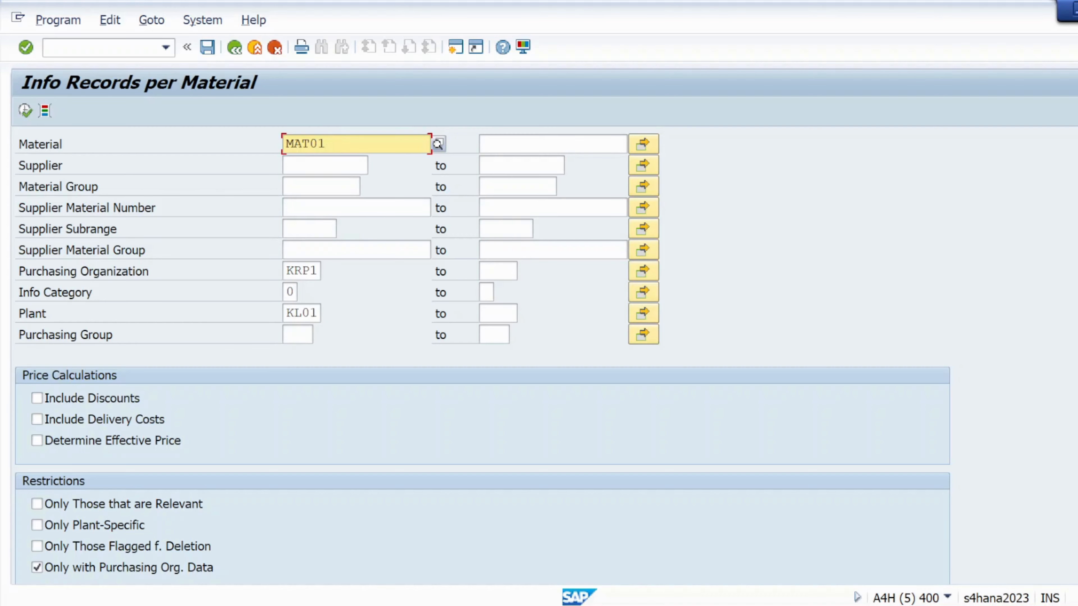
pyautogui.click(302, 271)
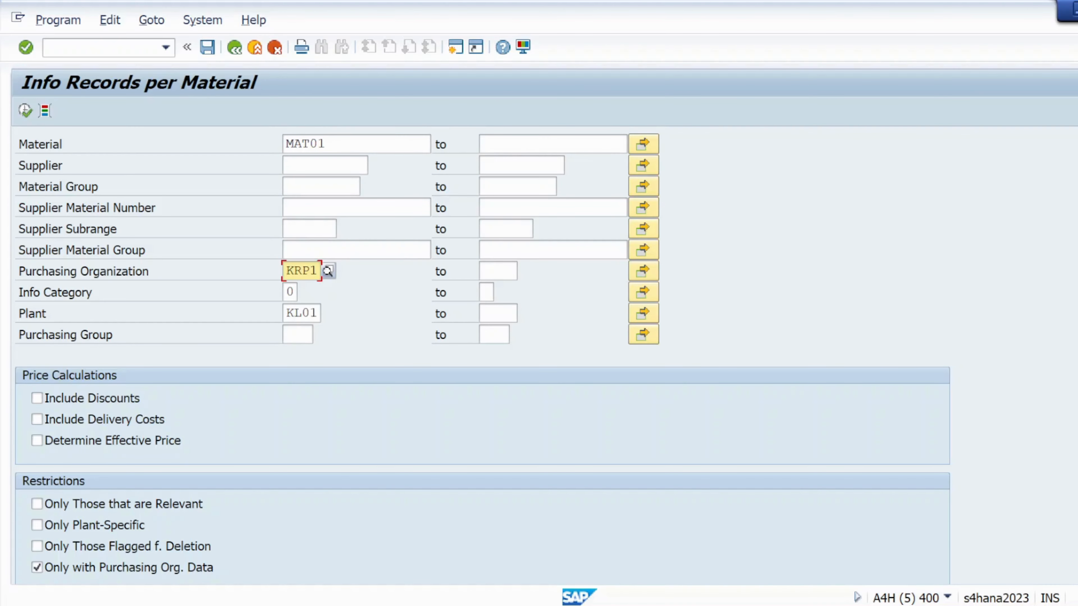
pyautogui.press('BackSpace')
pyautogui.press('BackSpace')
pyautogui.press('BackSpace')
pyautogui.press('BackSpace')
pyautogui.click(301, 313)
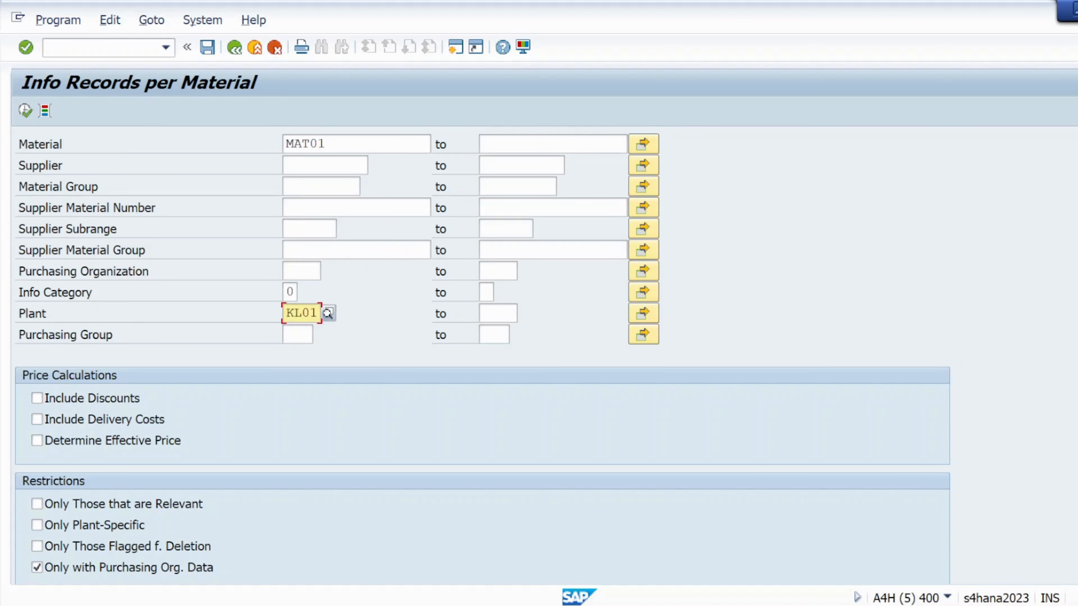
pyautogui.press('Delete')
pyautogui.press('Delete')
pyautogui.press('Delete')
pyautogui.press('Delete')
pyautogui.click(25, 111)
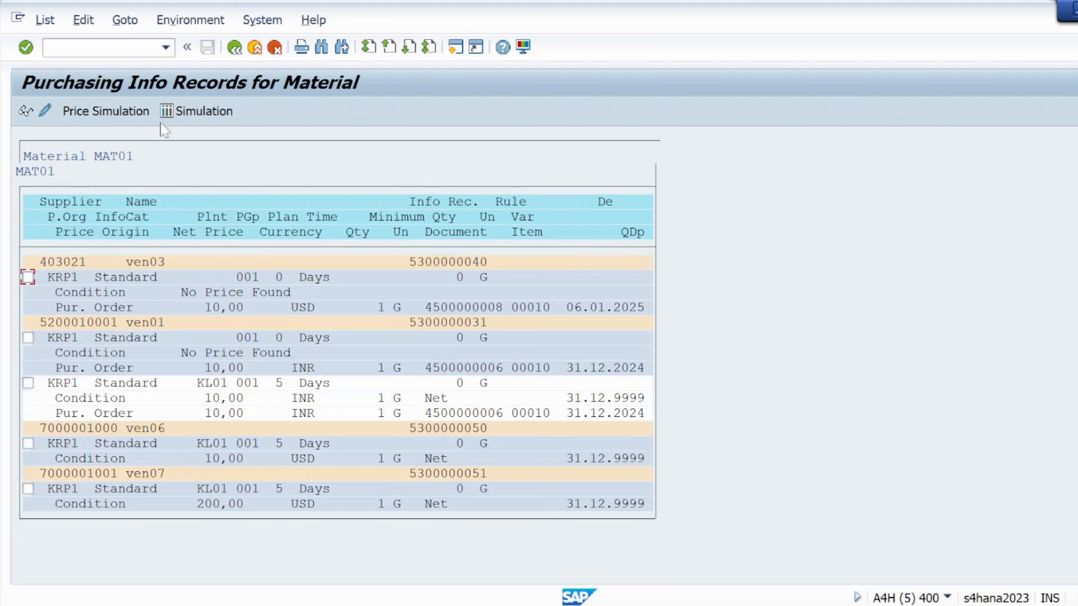
# - Rerun the info records per material report for MAT01 restricted to plant KL01
pyautogui.click(235, 48)
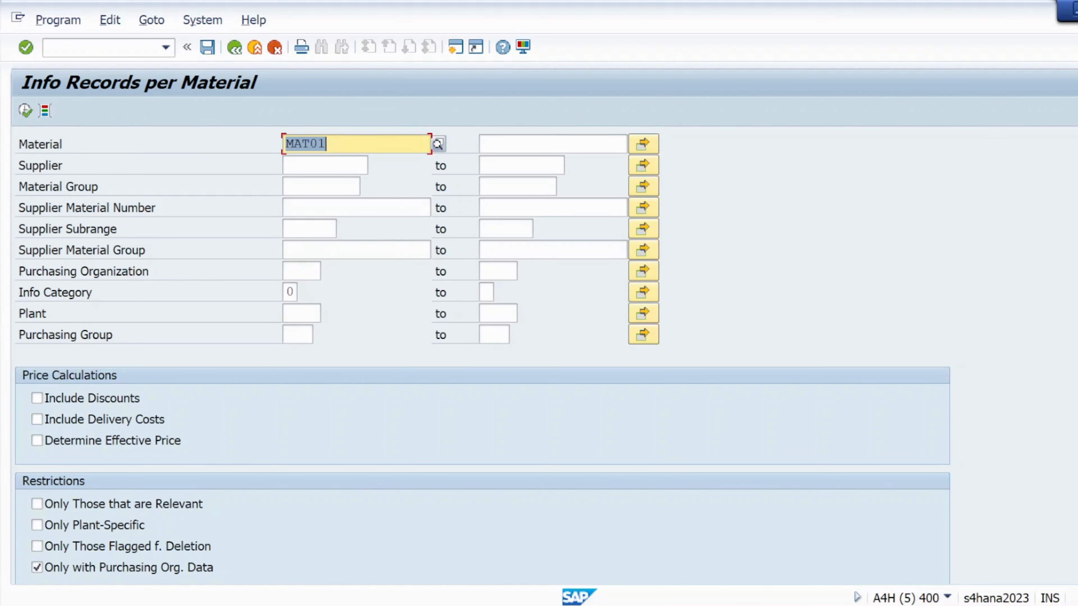
pyautogui.click(302, 314)
pyautogui.write('KL01')
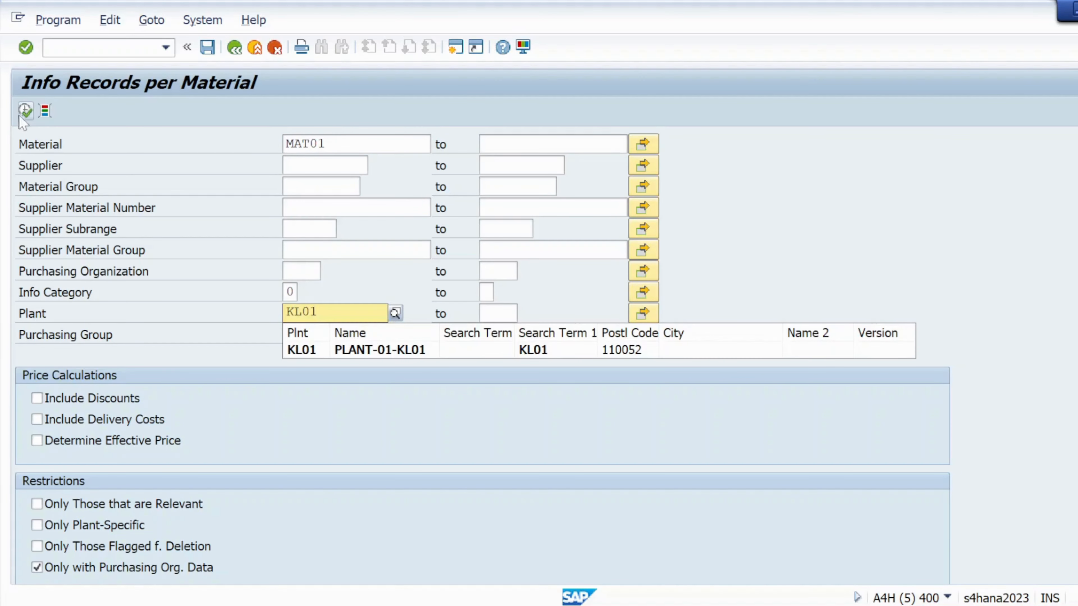
pyautogui.click(25, 110)
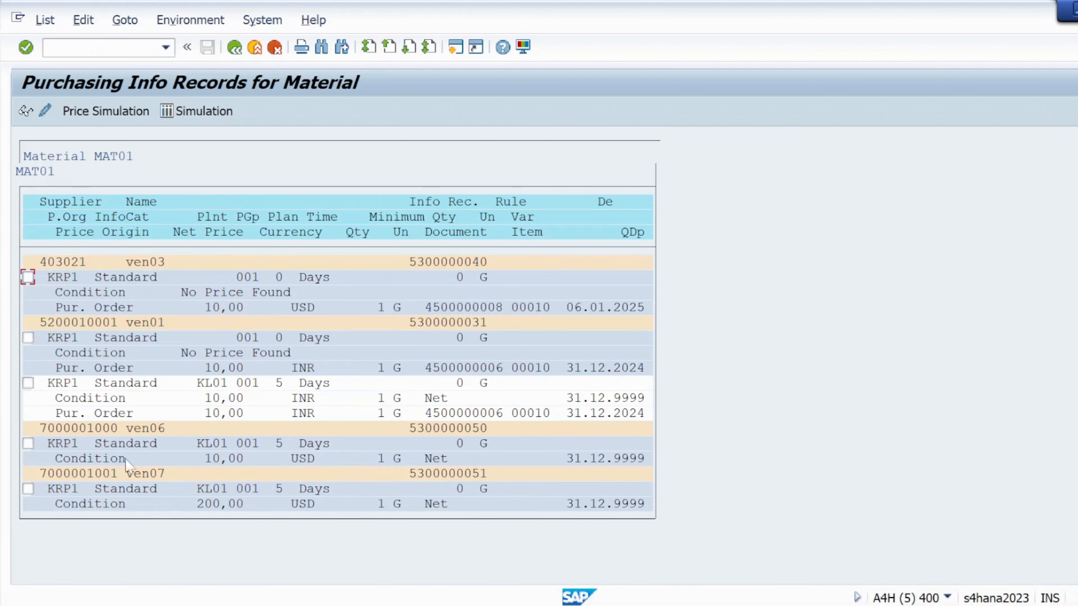
pyautogui.click(235, 48)
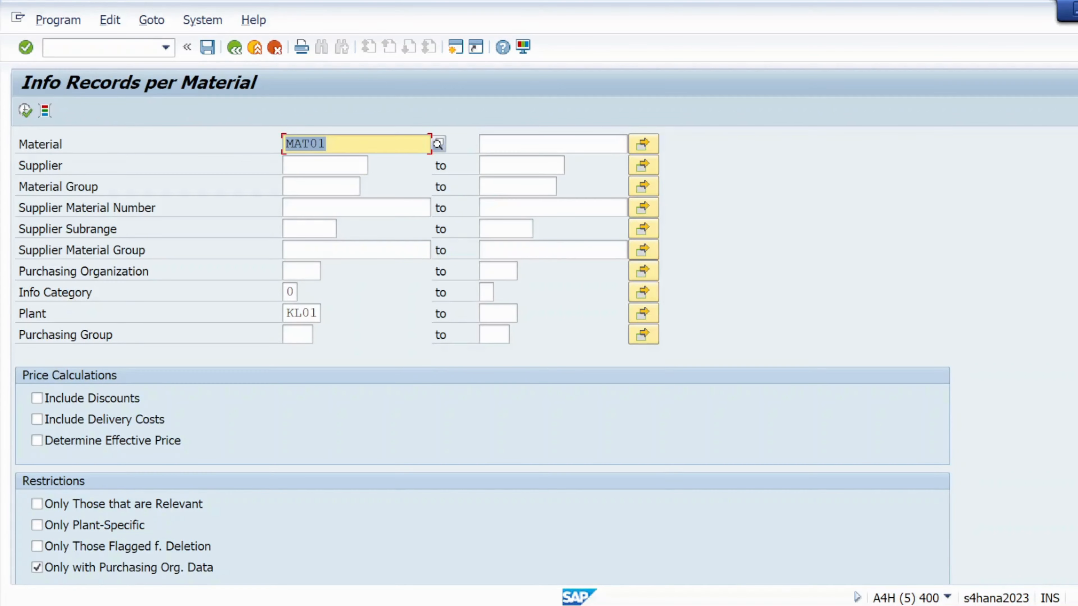
pyautogui.click(313, 166)
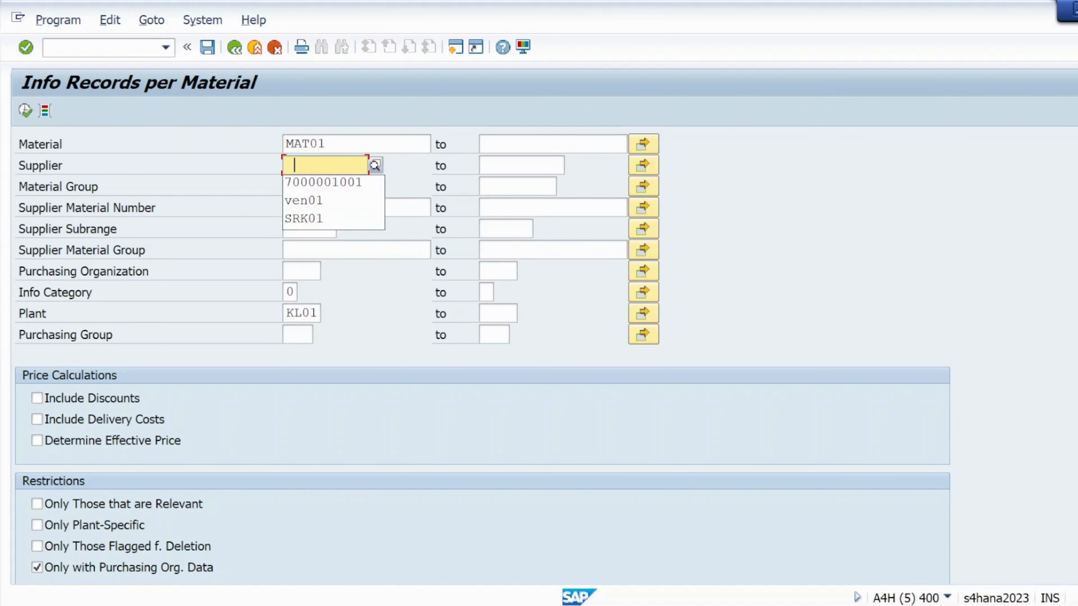
pyautogui.click(313, 186)
pyautogui.click(26, 111)
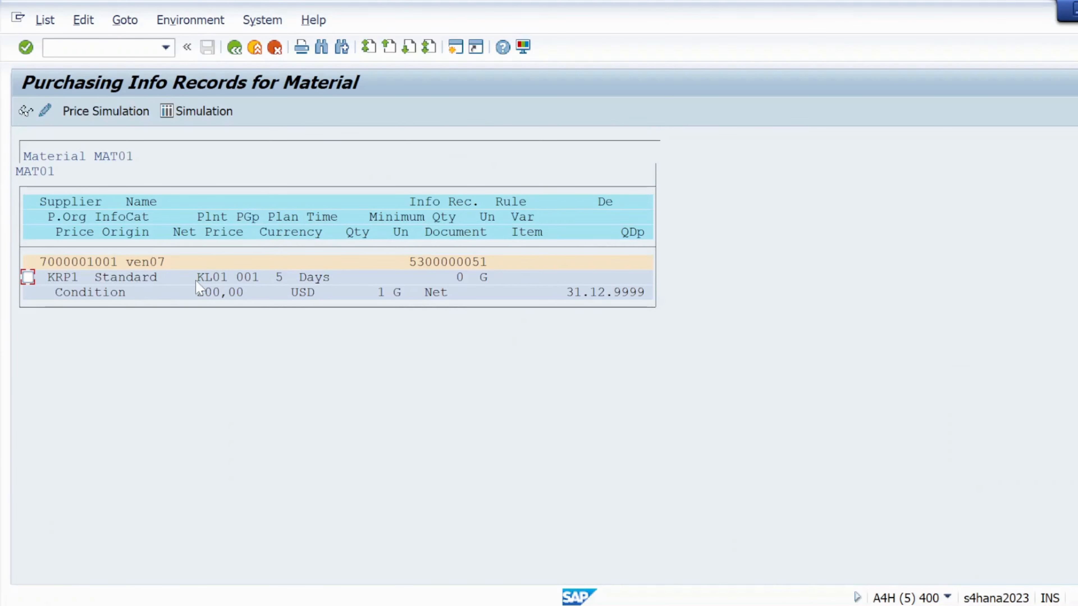
pyautogui.click(234, 48)
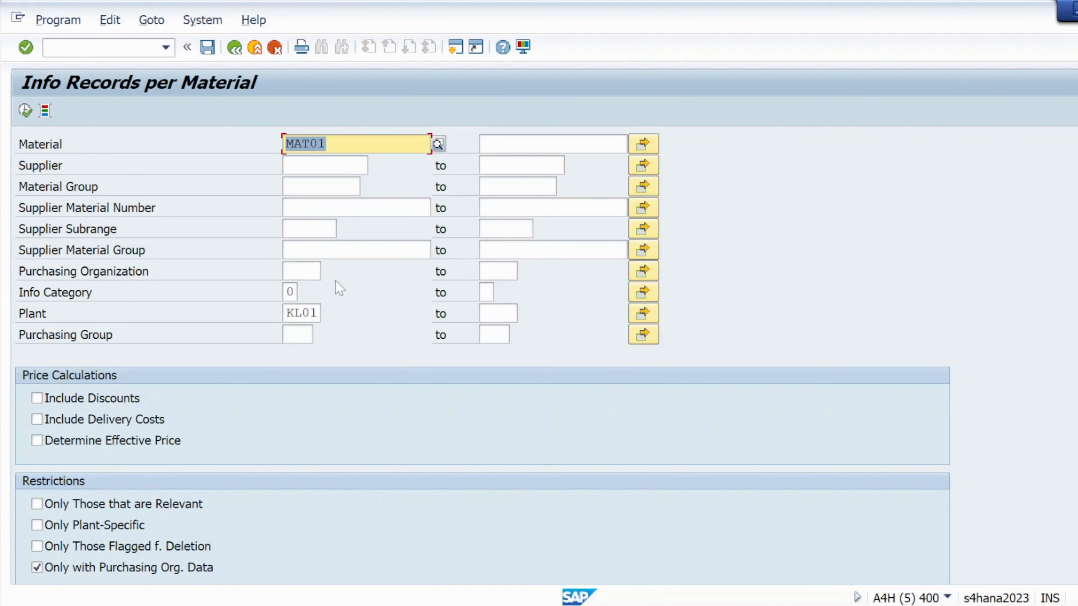
# - Switch to the VMR & PIR Word document and scroll through its PIR notes and screenshots
pyautogui.hotkey('alt', 'Tab')
pyautogui.hotkey('alt', 'Tab')
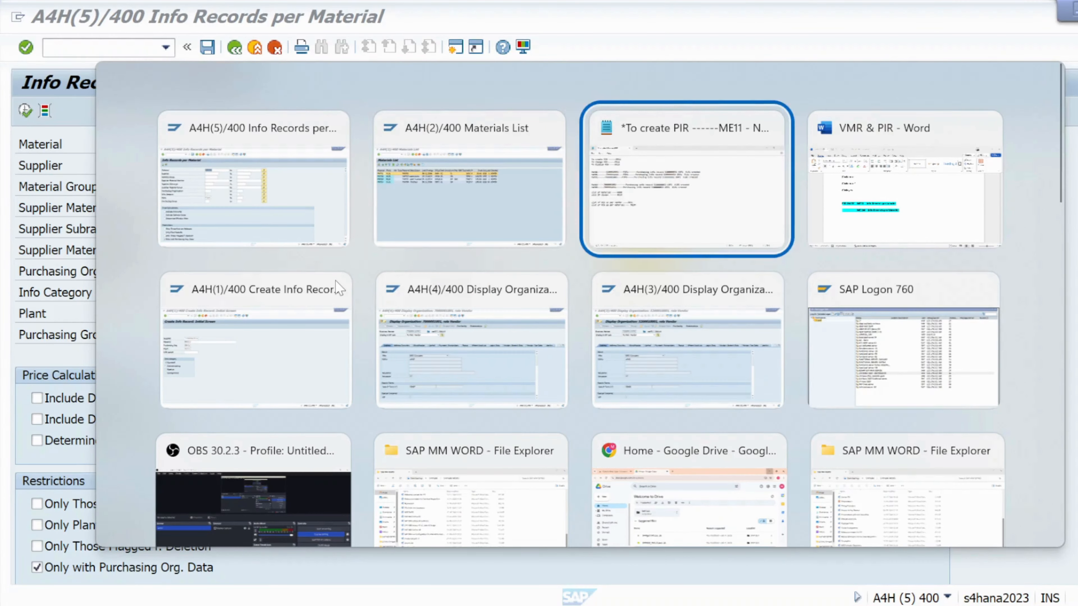
pyautogui.hotkey('alt', 'Tab')
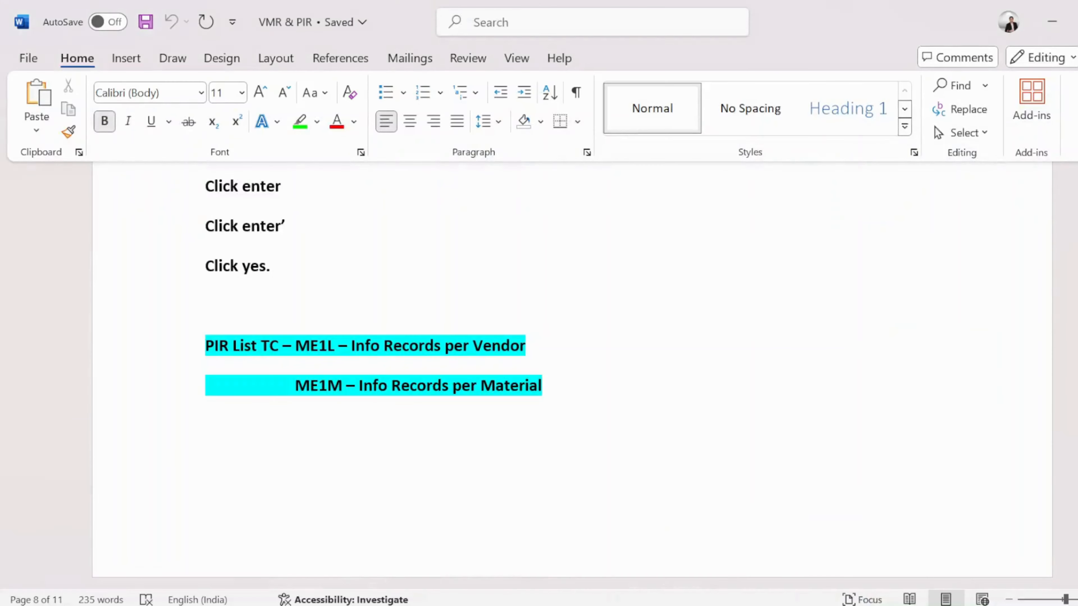
pyautogui.scroll(-20, 573, 369)
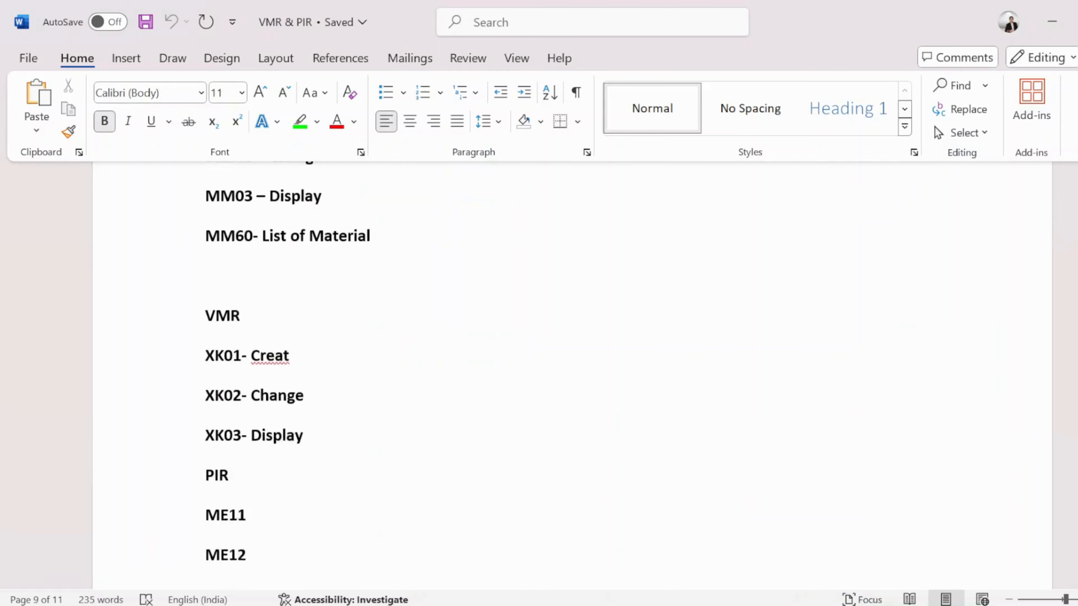
pyautogui.scroll(15, 528, 386)
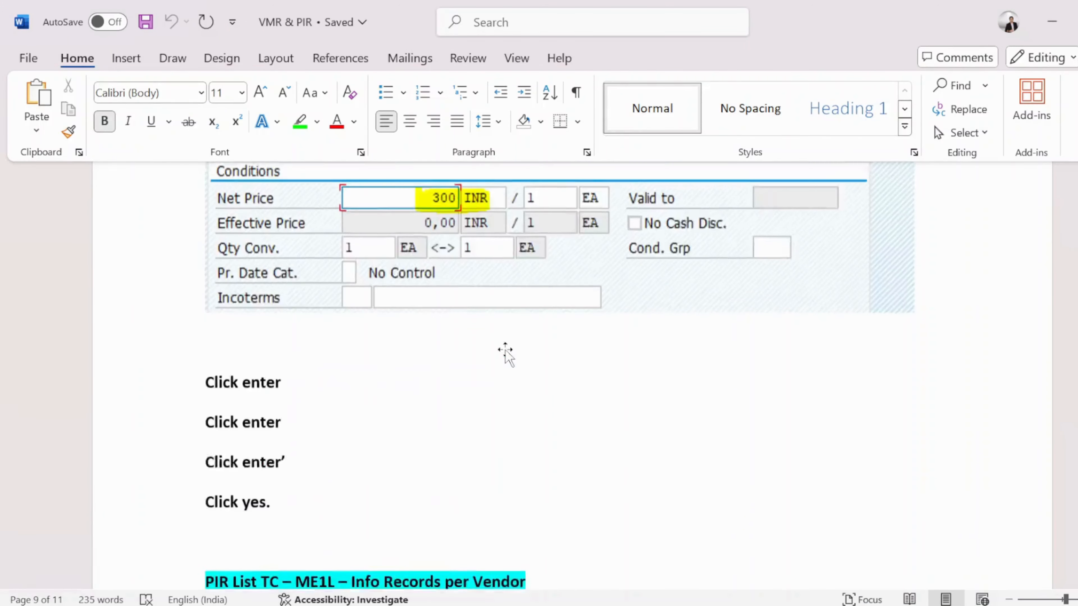
pyautogui.scroll(-15, 528, 386)
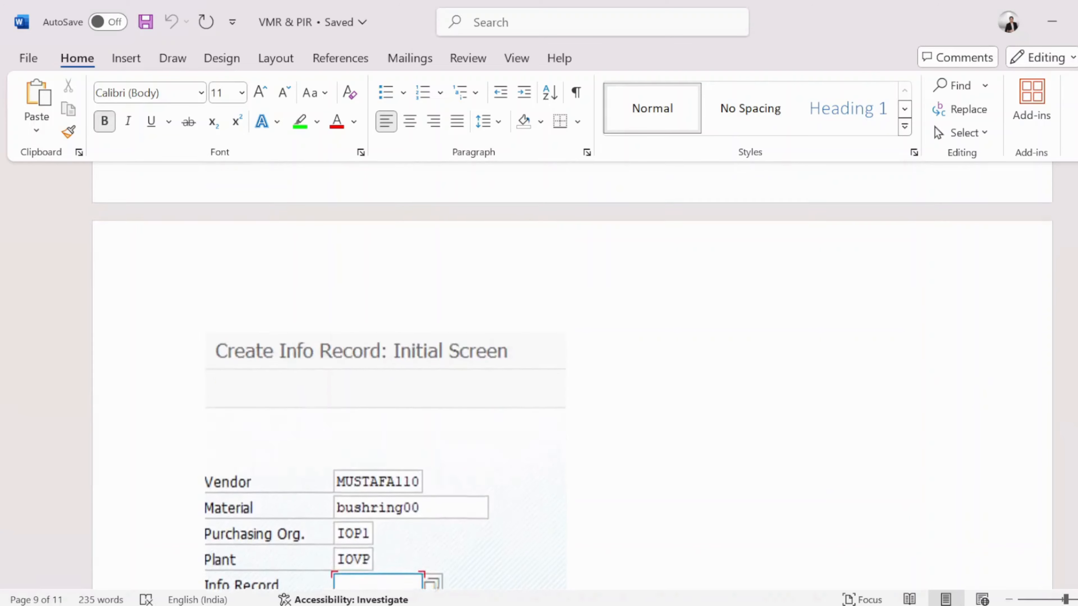
pyautogui.scroll(3, 528, 387)
pyautogui.scroll(2, 572, 318)
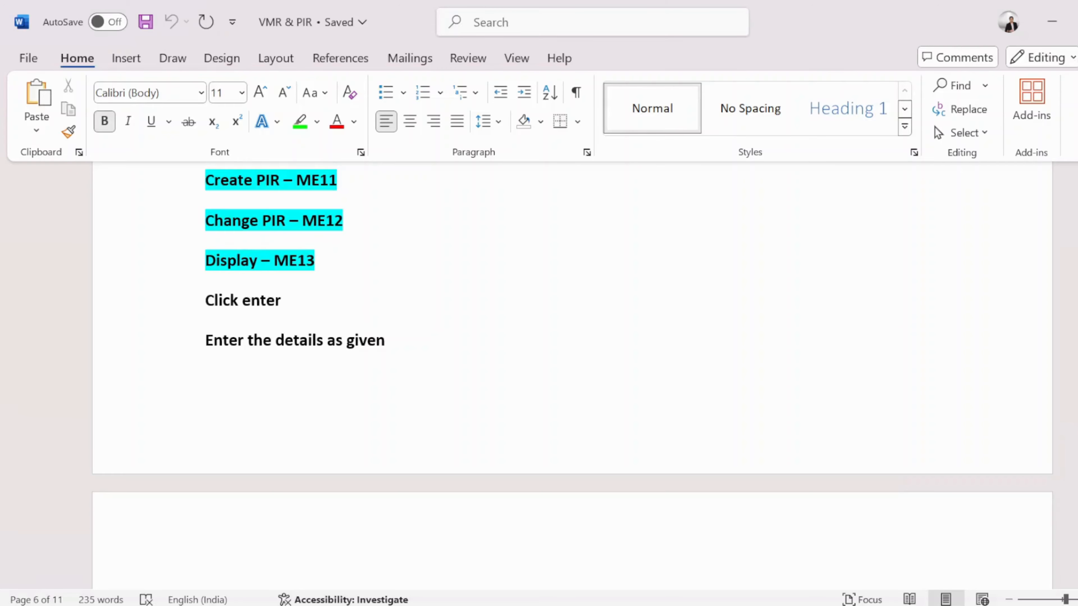
pyautogui.scroll(2, 404, 345)
pyautogui.scroll(-11, 404, 345)
pyautogui.scroll(-15, 404, 345)
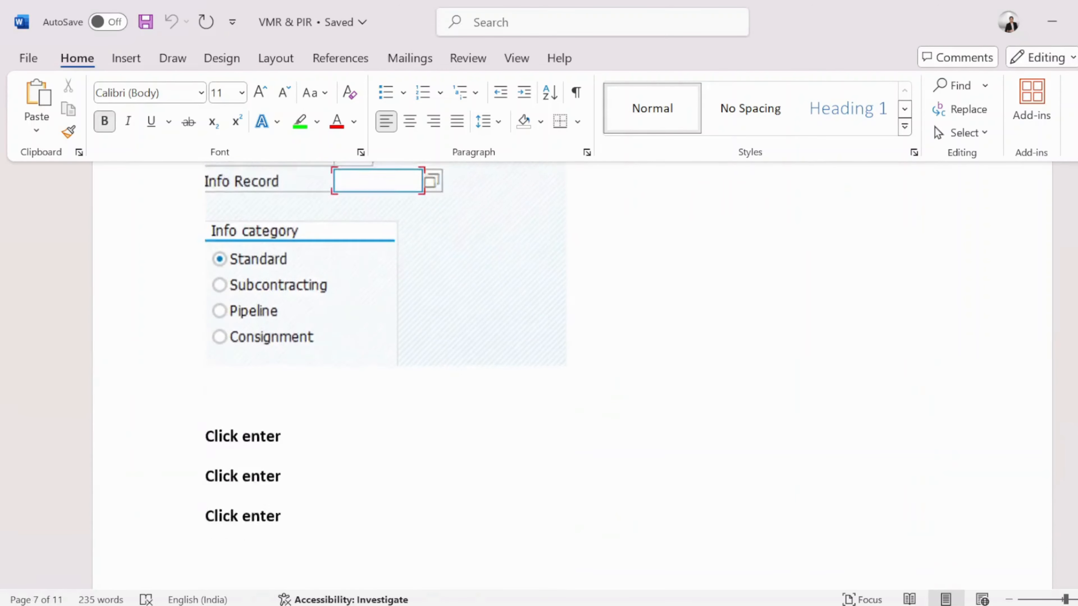
pyautogui.scroll(-5, 404, 331)
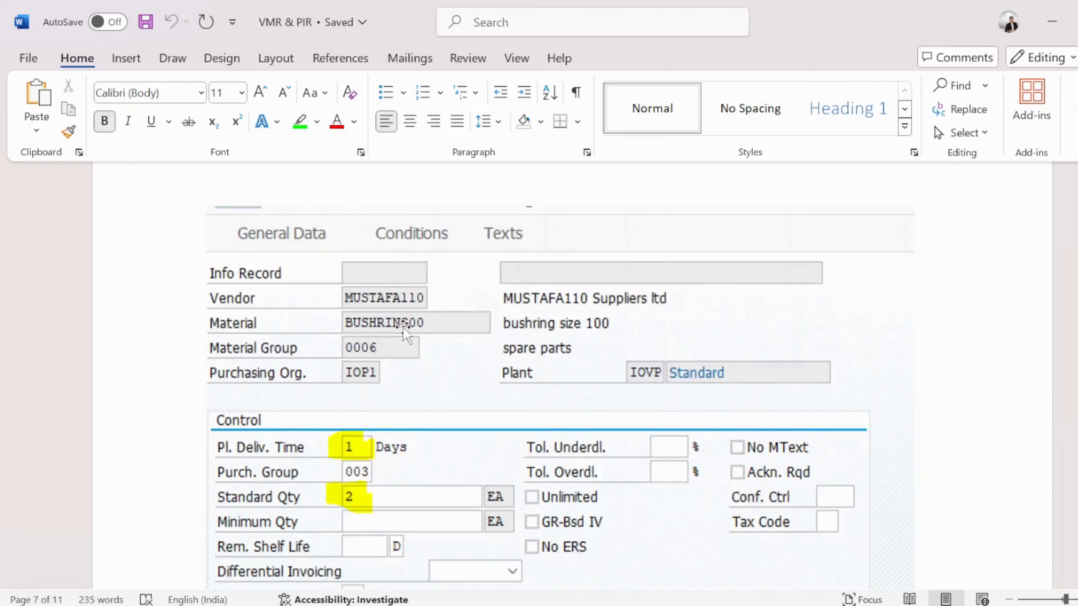
pyautogui.scroll(12, 404, 327)
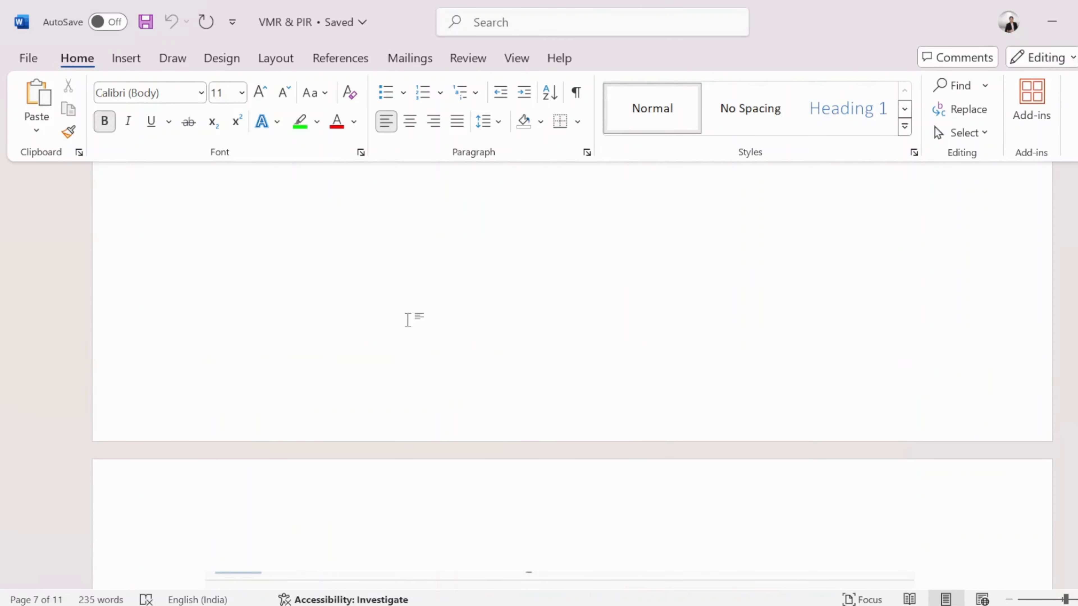
# - Switch to the Notepad note of PIR transaction codes and place the cursor at the ME1M line
pyautogui.moveTo(580, 605)
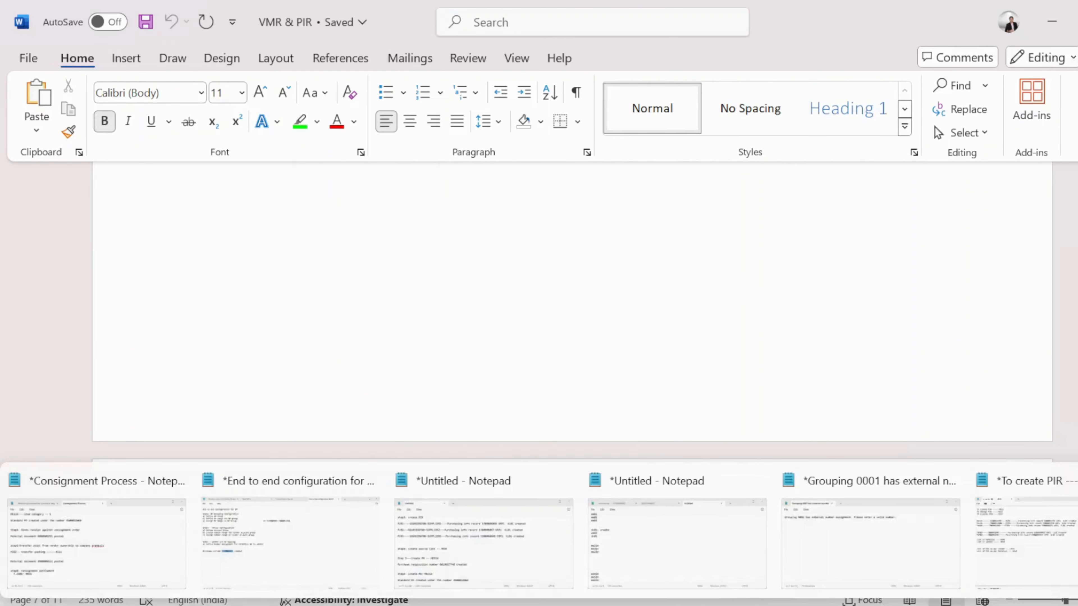
pyautogui.click(1032, 563)
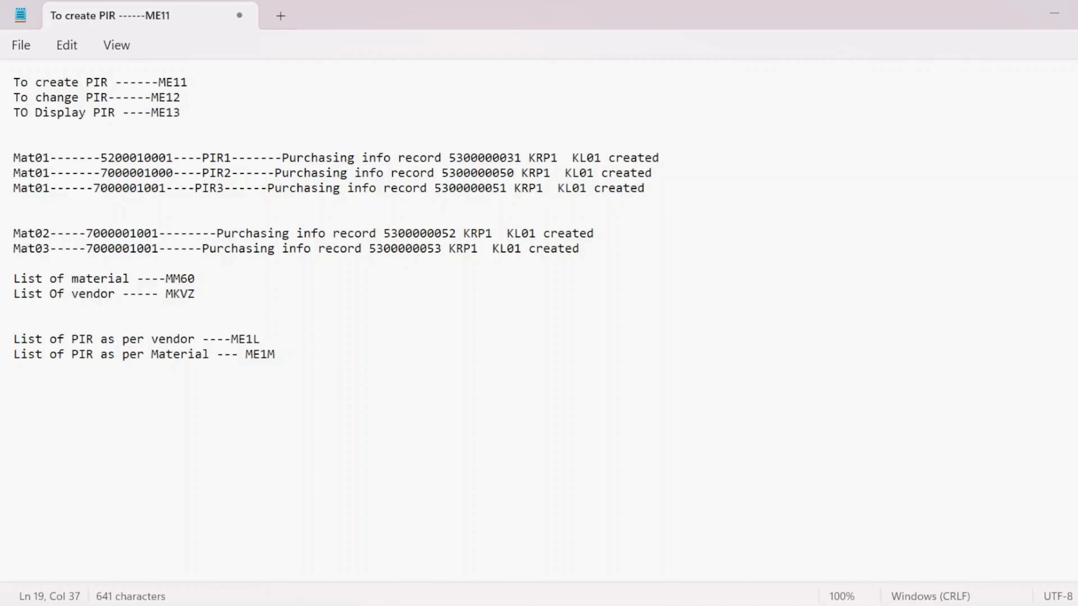
pyautogui.moveTo(275, 354); pyautogui.dragTo(224, 342)
pyautogui.click(268, 355)
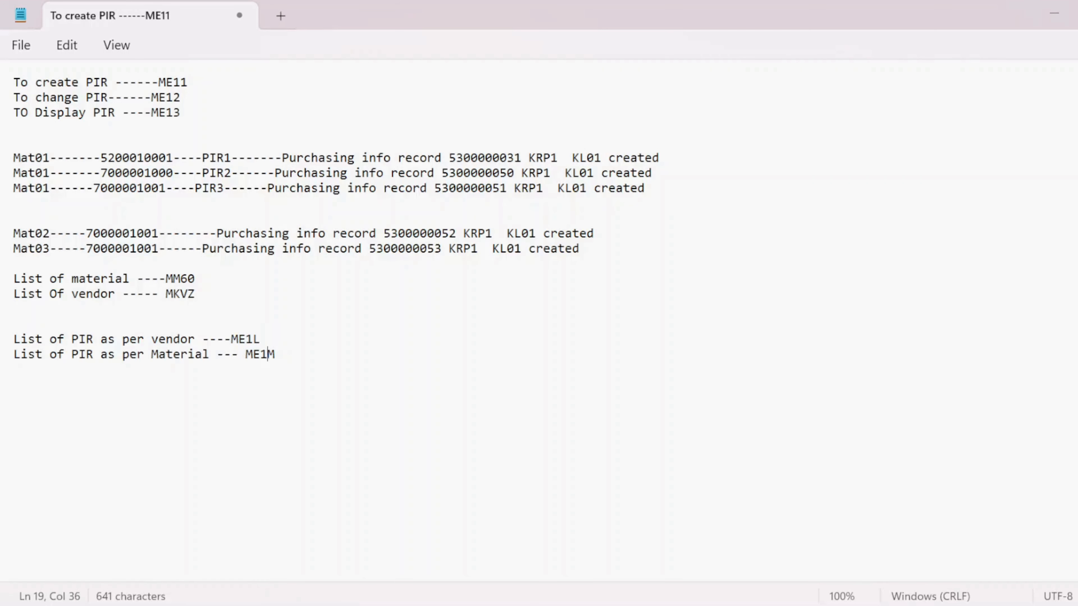